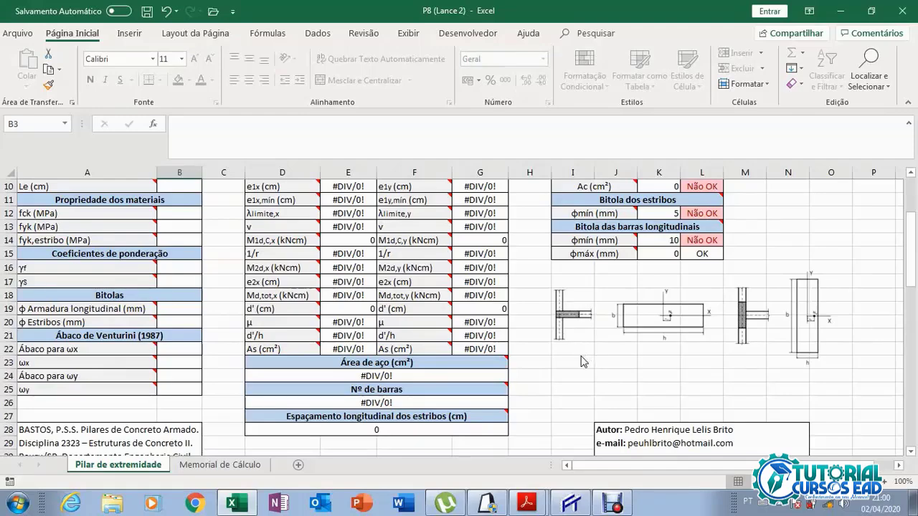
Switch to AltoQi Eberick and examine the building's 3D frame from several sides, focusing on the long facade's columns
scroll(549, 360, "up", 2)
scroll(550, 360, "up", 1)
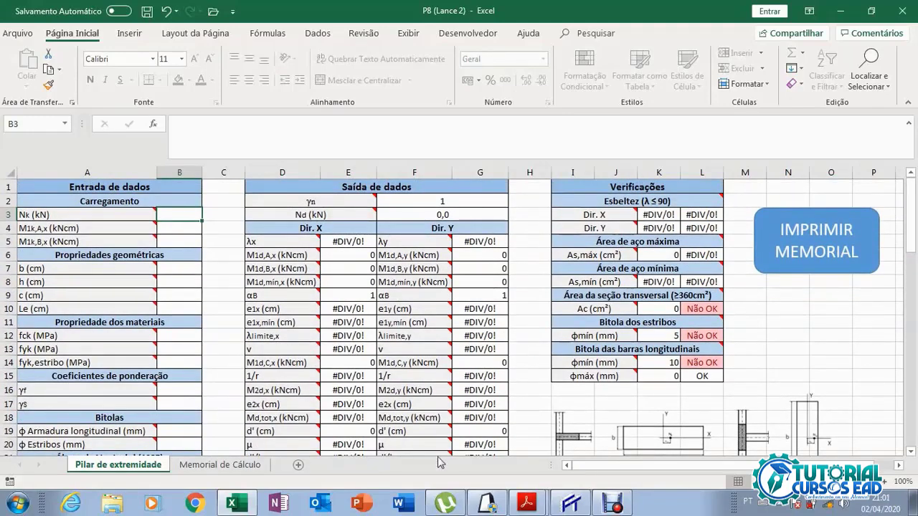
left_click(487, 505)
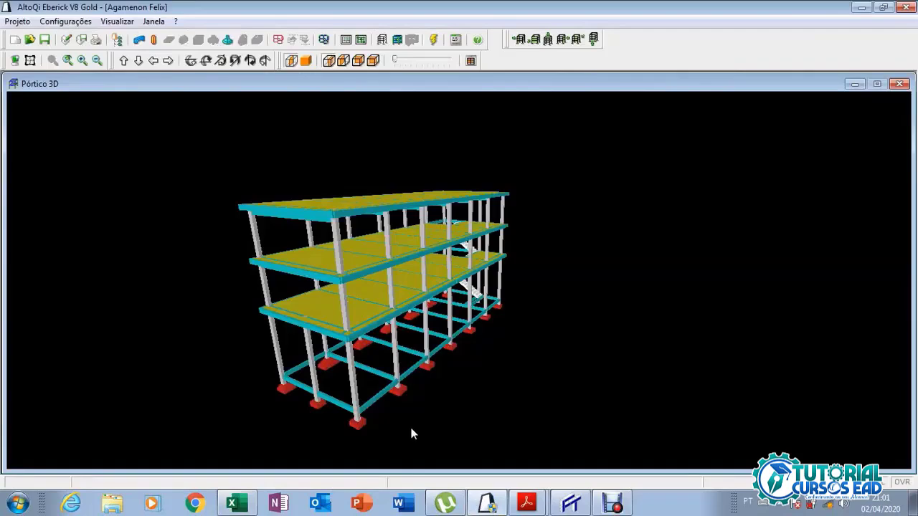
left_click_drag(411, 432, 520, 391)
left_click_drag(439, 378, 625, 390)
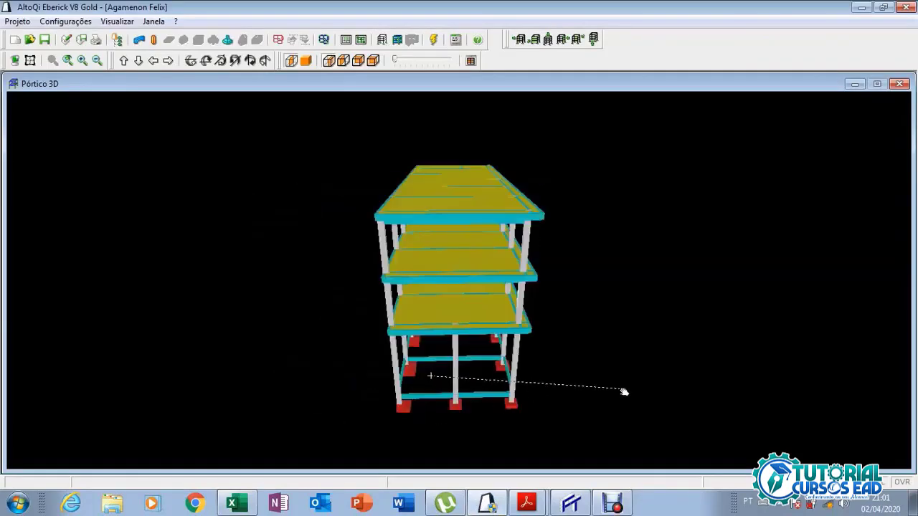
left_click_drag(446, 365, 568, 356)
left_click_drag(474, 346, 492, 315)
scroll(463, 257, "up", 10)
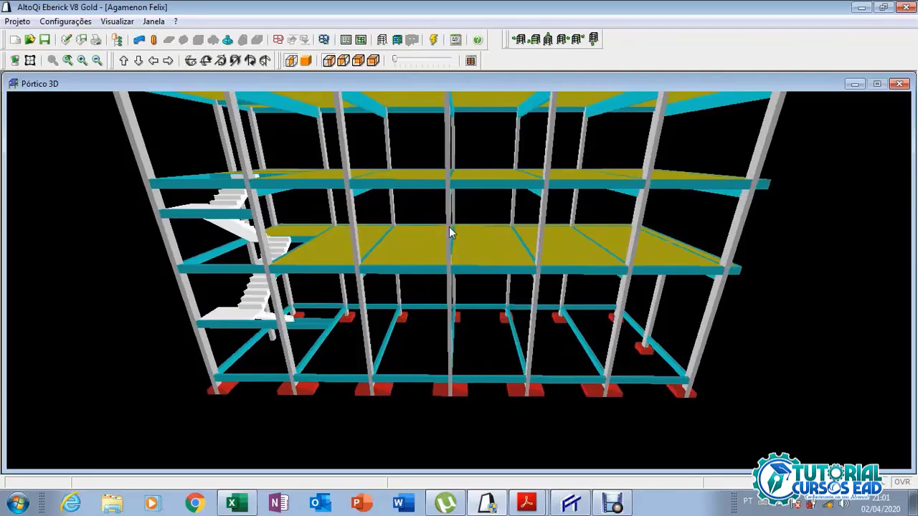
scroll(447, 230, "down", 8)
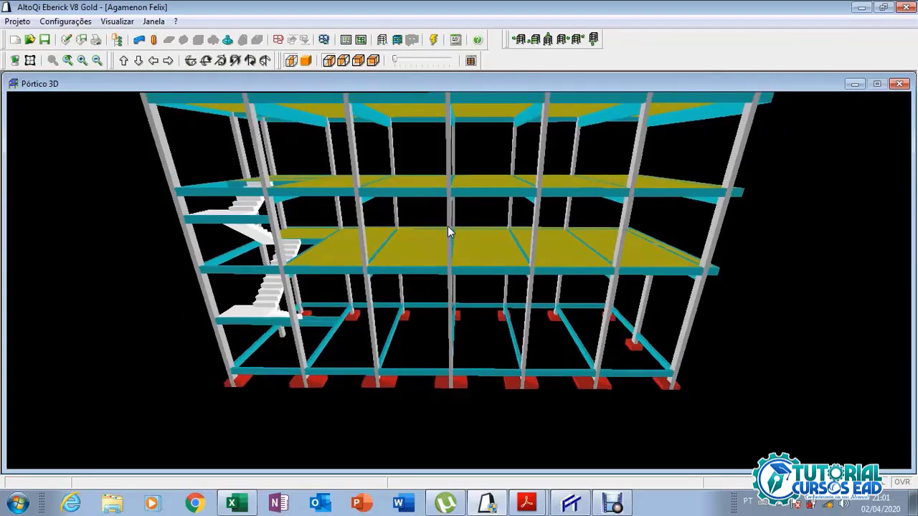
left_click_drag(557, 259, 497, 284)
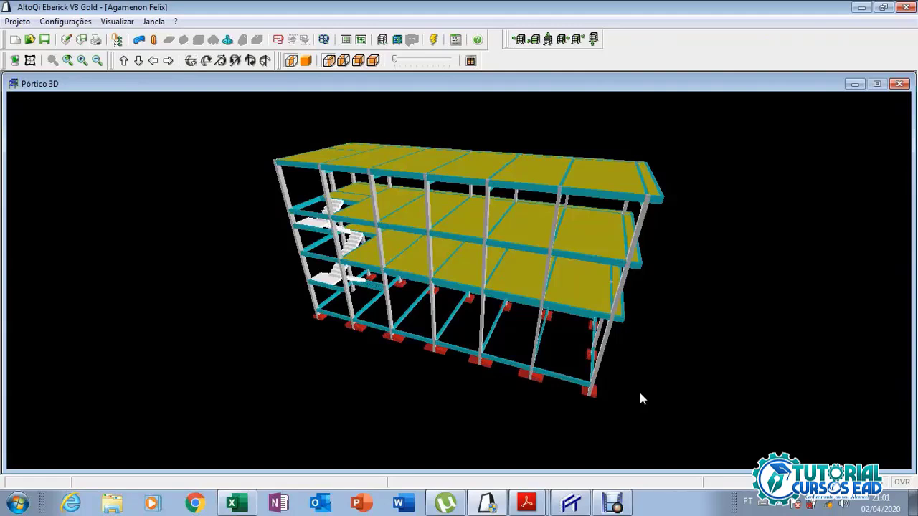
scroll(434, 233, "up", 2)
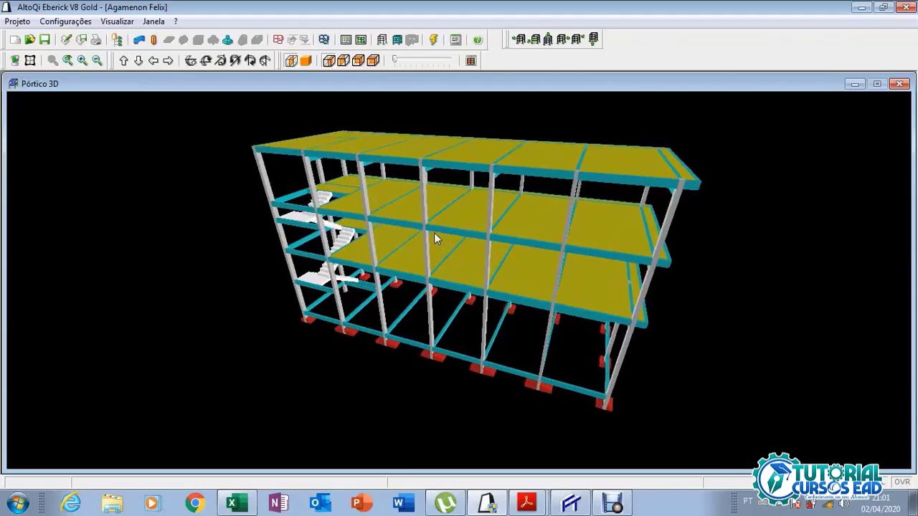
left_click_drag(438, 239, 444, 263)
scroll(419, 274, "up", 3)
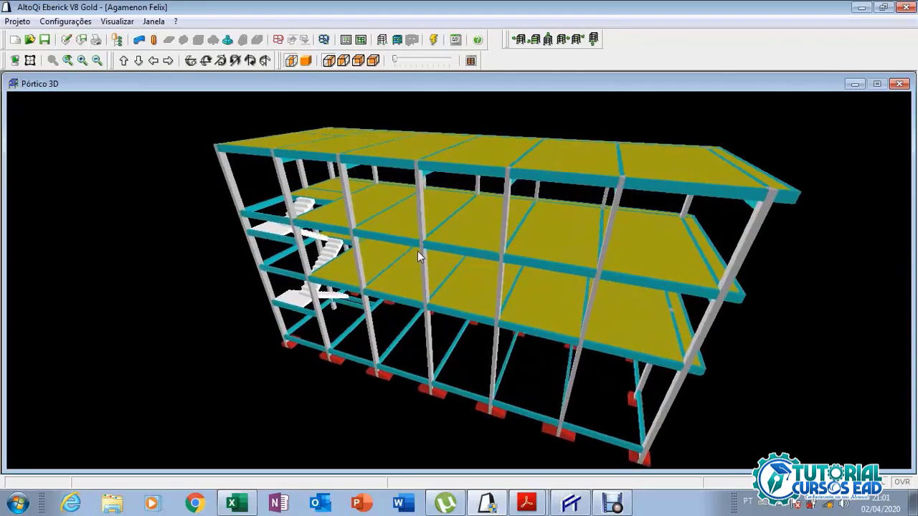
scroll(420, 261, "down", 2)
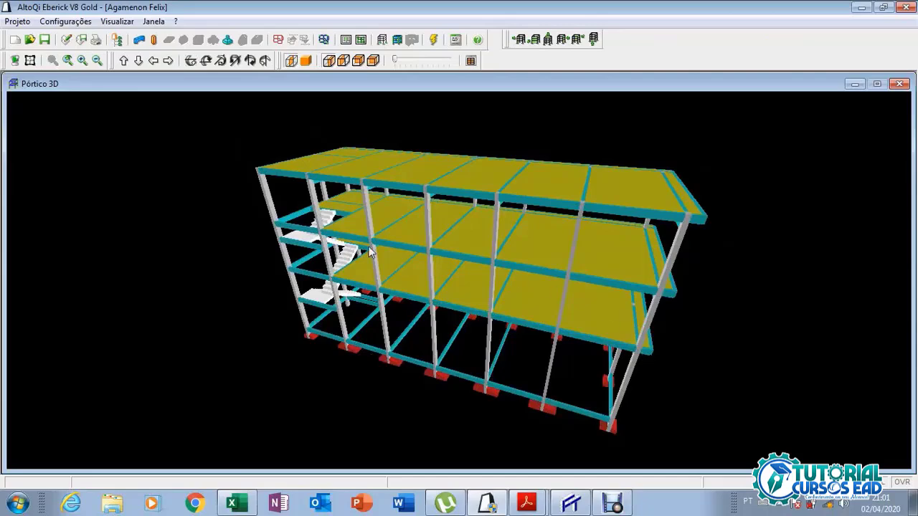
scroll(420, 203, "up", 5)
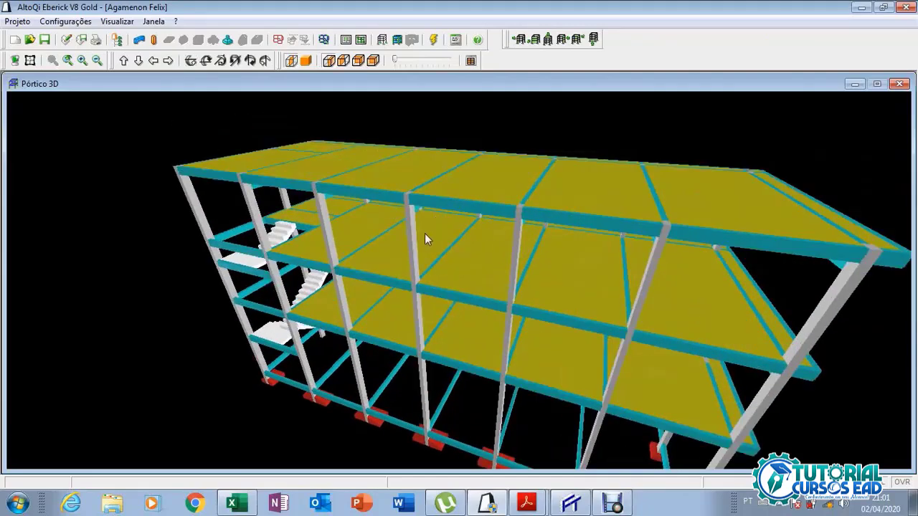
scroll(423, 258, "up", 3)
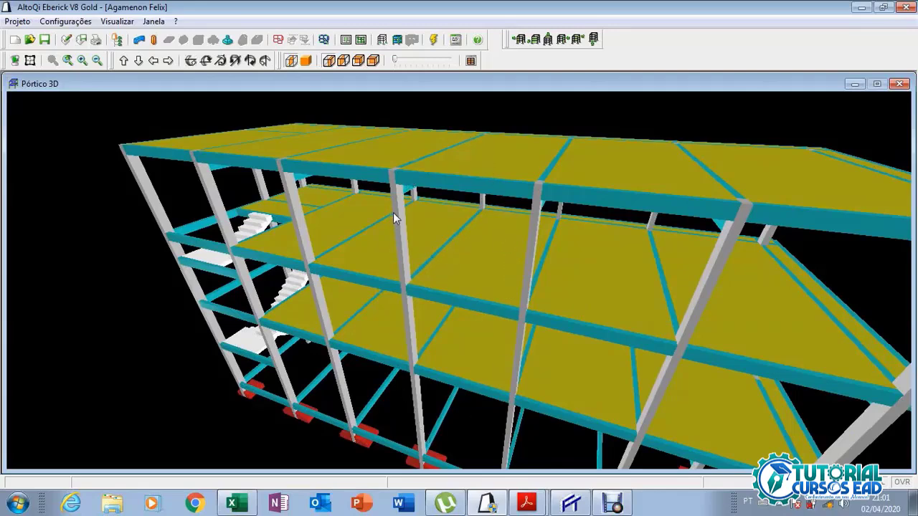
scroll(395, 222, "down", 5)
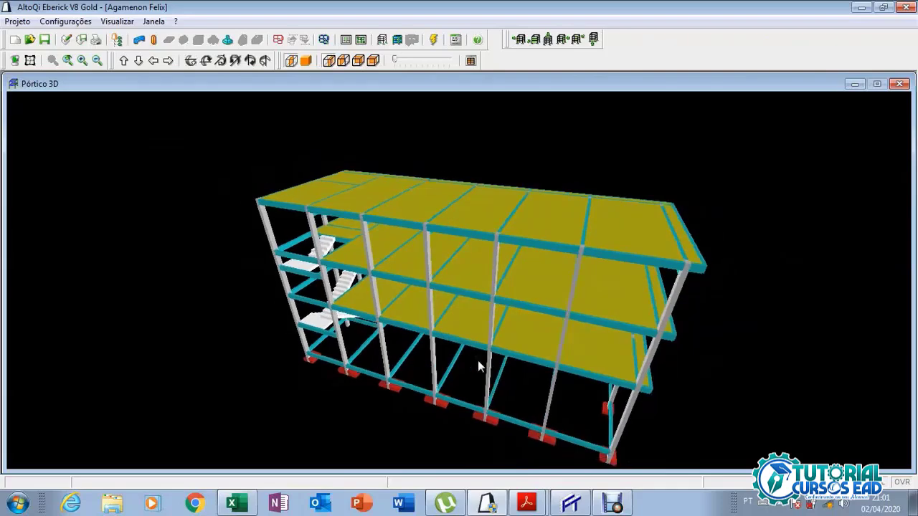
Show the axial force diagram of frame P14-P12-P10-P8-P6-P4-P1 in Ftool, and enter =31,63 as Nk in the Excel sheet
left_click(570, 504)
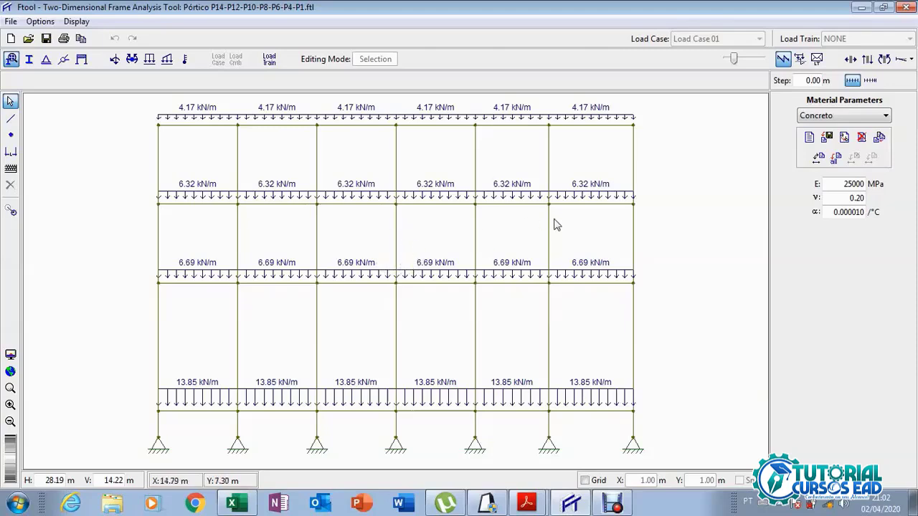
left_click(849, 60)
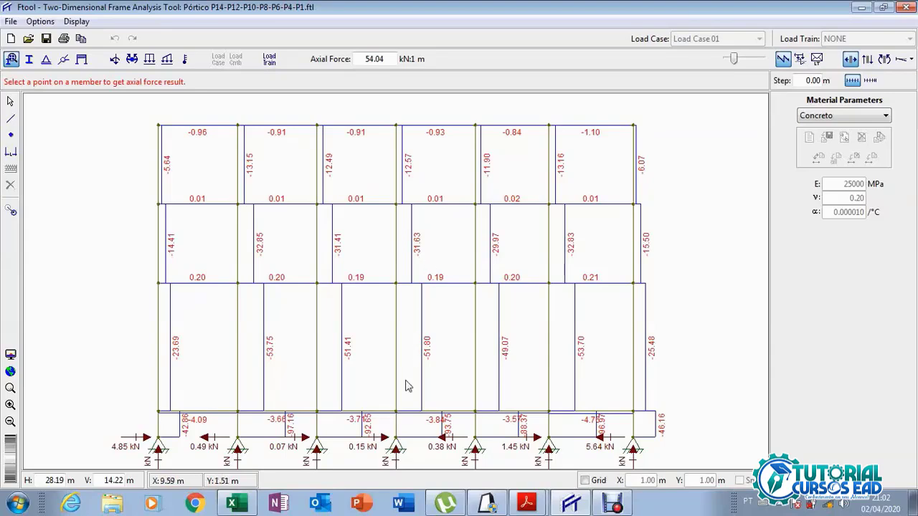
left_click(234, 502)
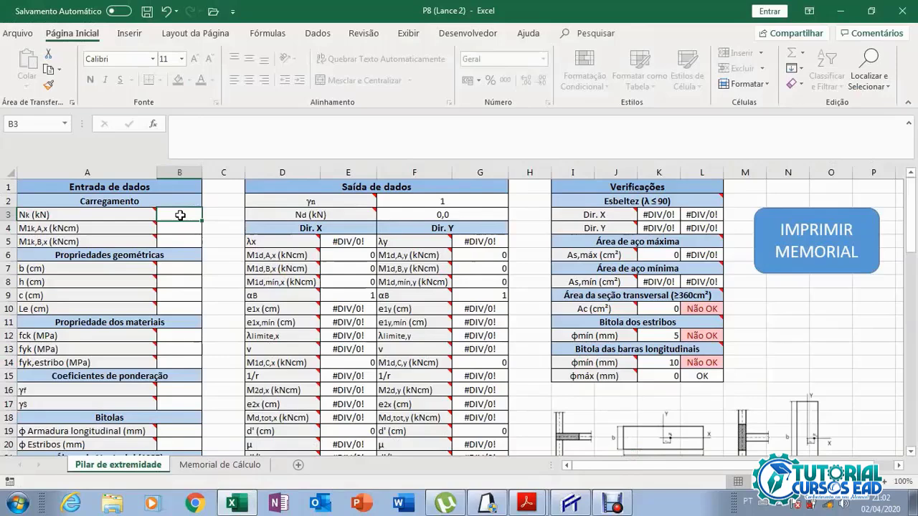
type("=31,63")
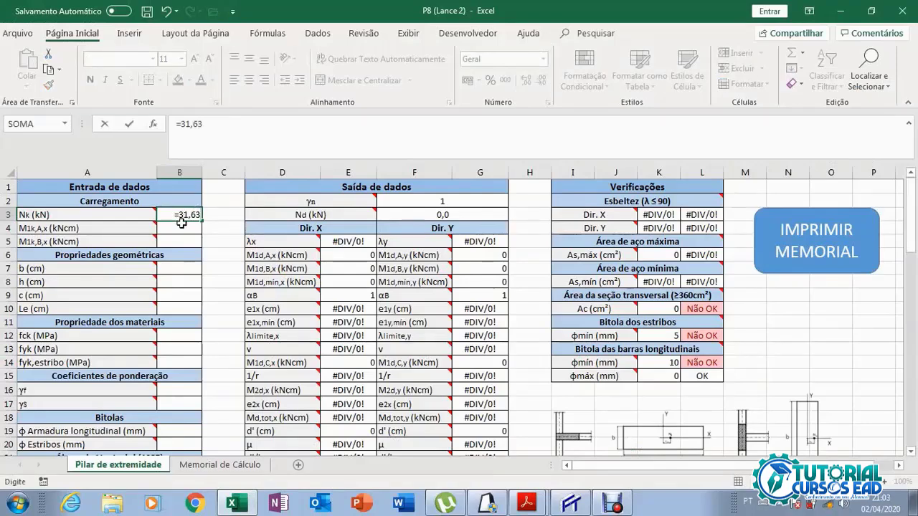
key("Return")
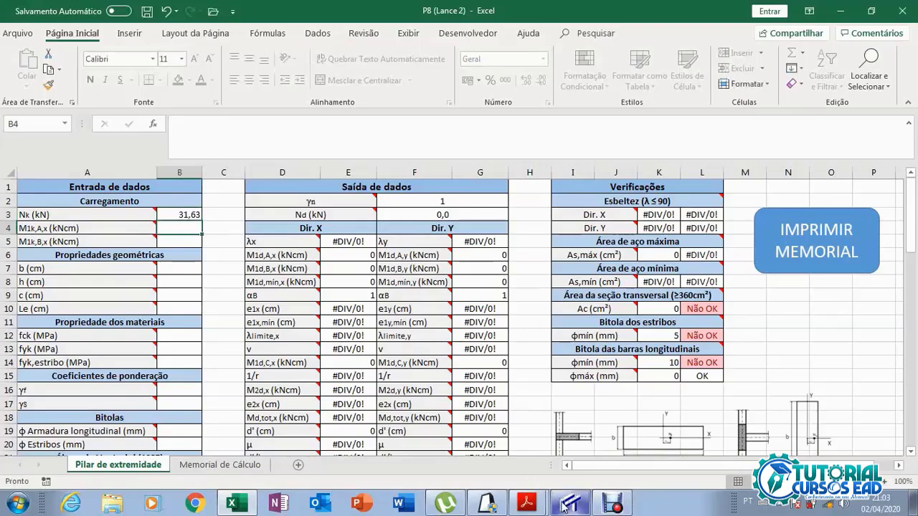
Check the 3D frame in Eberick, and open the Pórtico P8-P9.ftl model from the desktop in Ftool
left_click(488, 503)
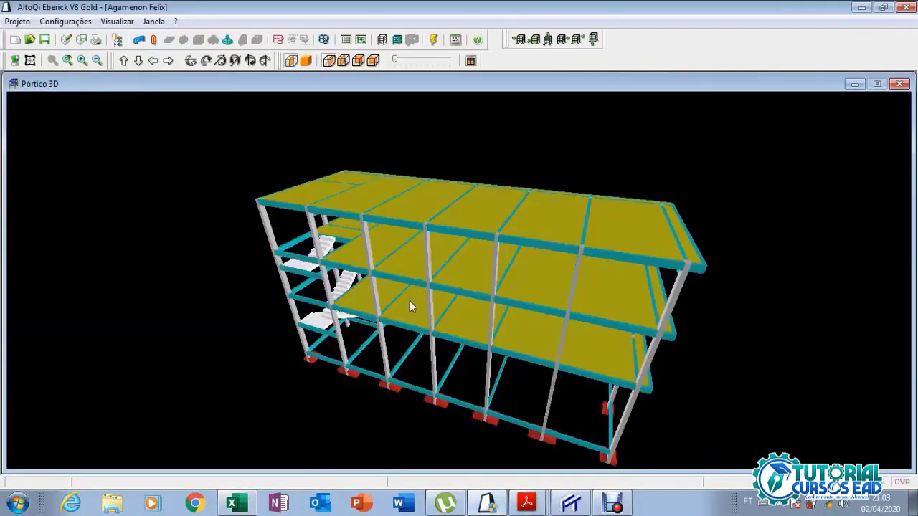
scroll(410, 300, "up", 2)
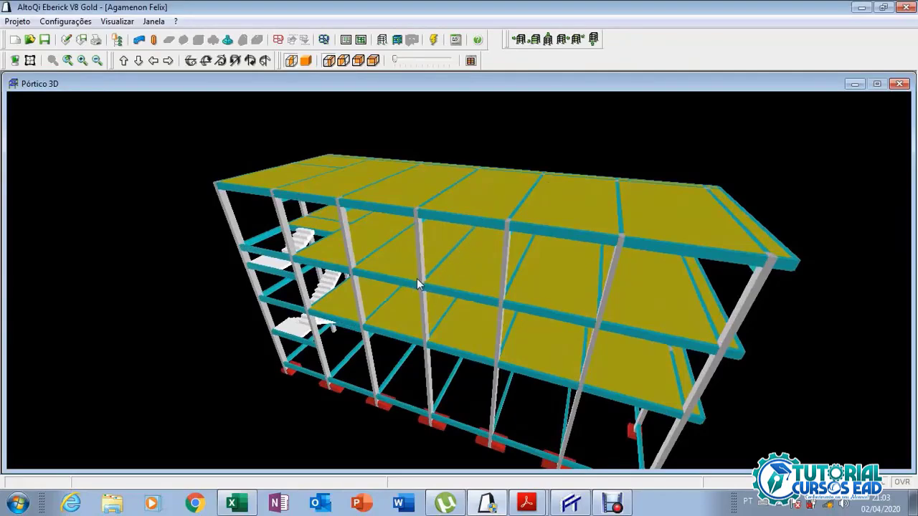
left_click(571, 504)
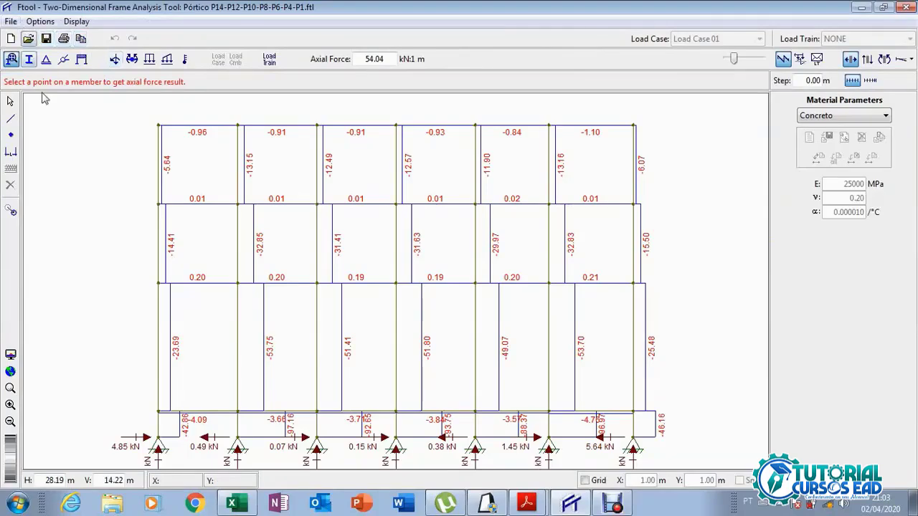
left_click(10, 101)
left_click(11, 21)
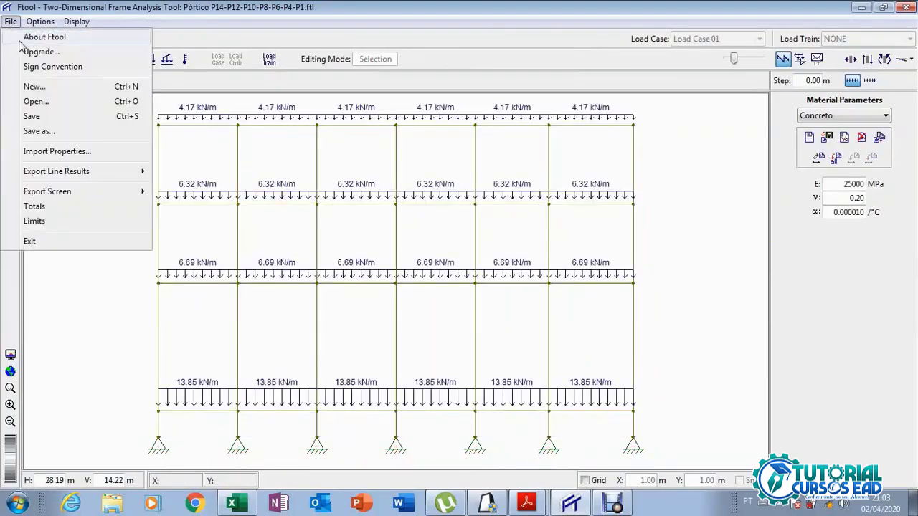
left_click(47, 103)
left_click(523, 316)
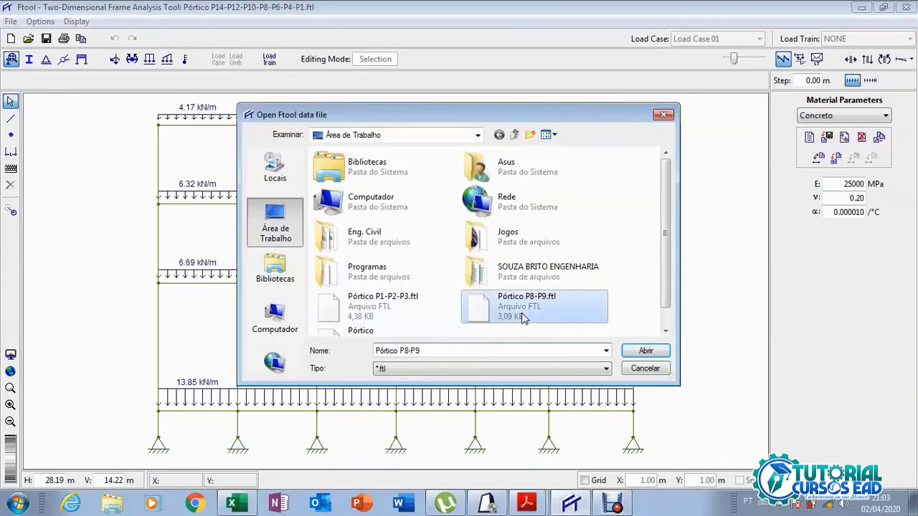
double_click(523, 317)
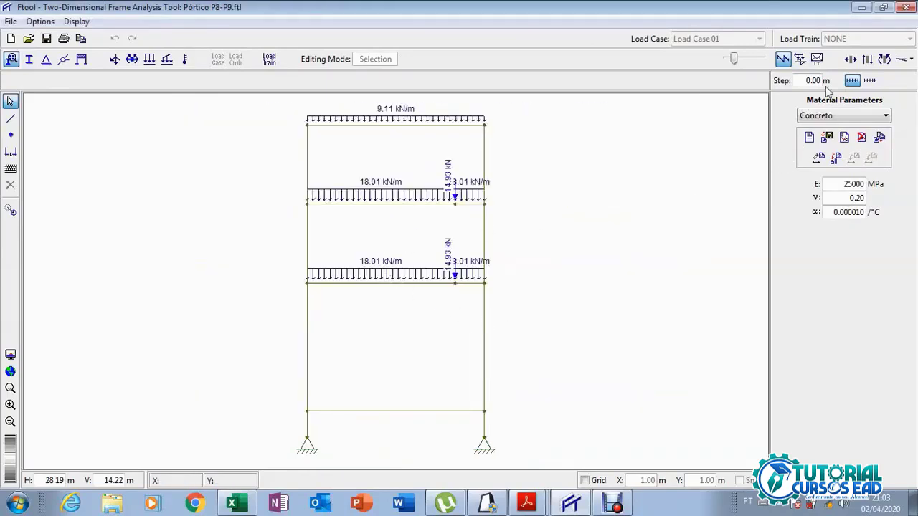
Display the axial force diagram of frame P8-P9 and inspect the middle-storey column on the P8 side
left_click(850, 59)
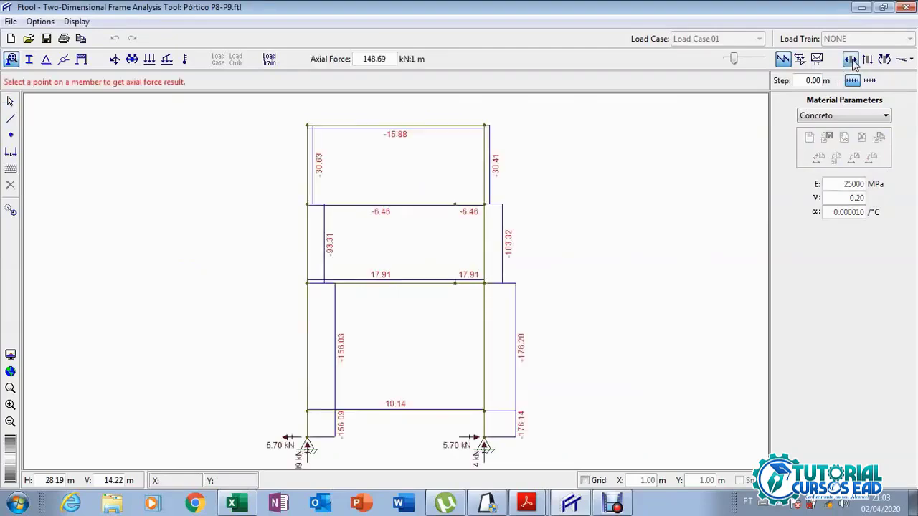
scroll(319, 242, "up", 1)
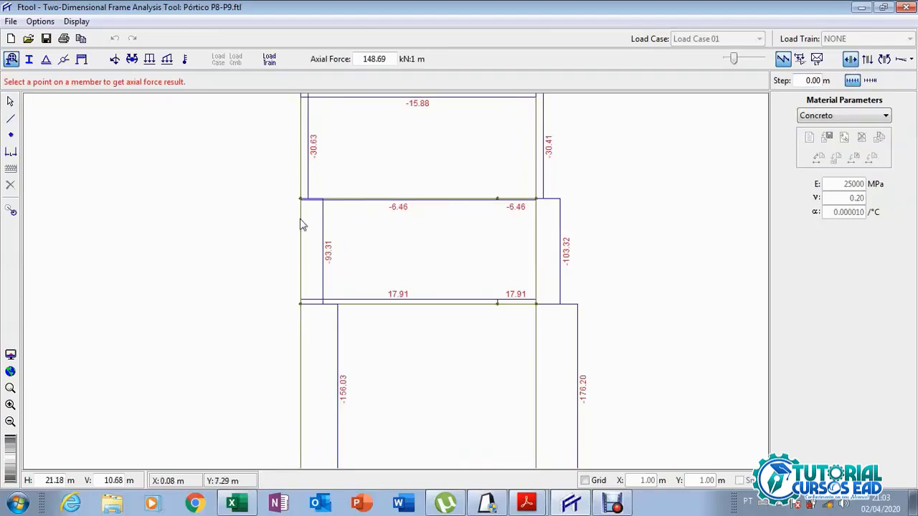
scroll(326, 228, "down", 1)
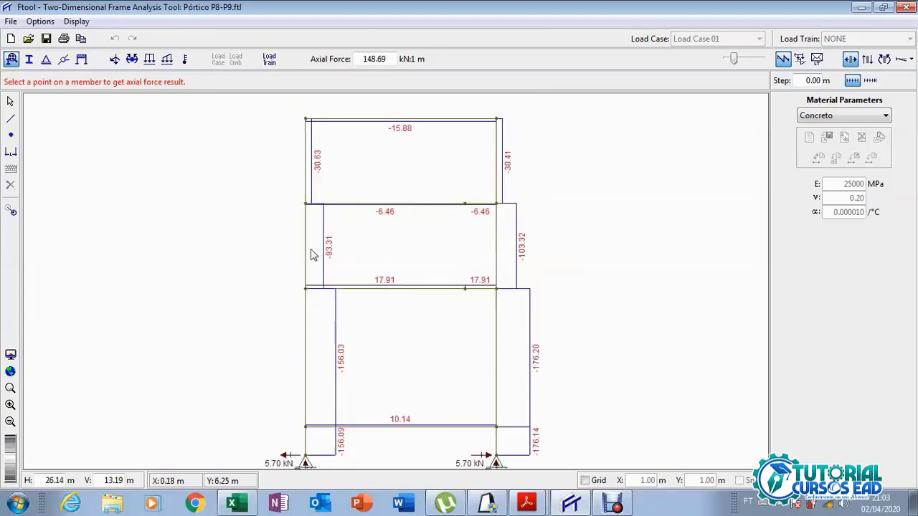
scroll(313, 250, "up", 1)
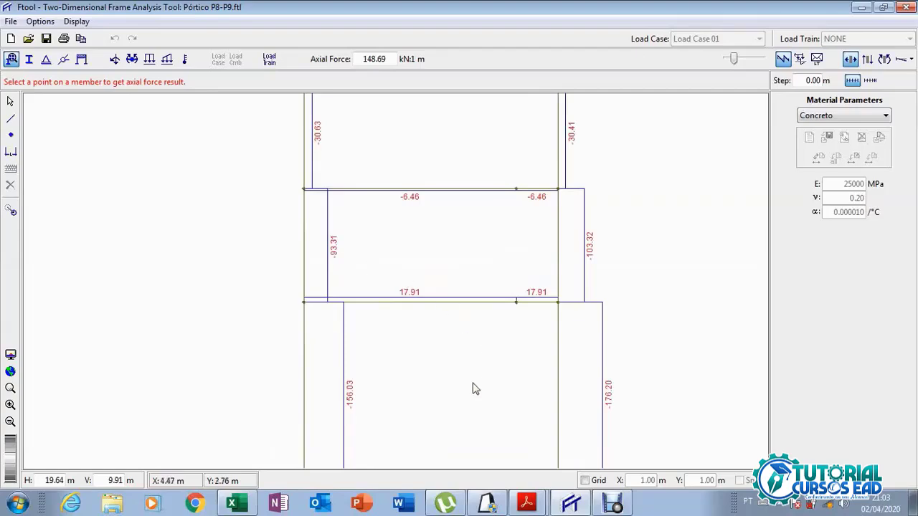
Switch to the Excel sheet and extend the Nk formula in B3 to =31,63+93,31
left_click(231, 504)
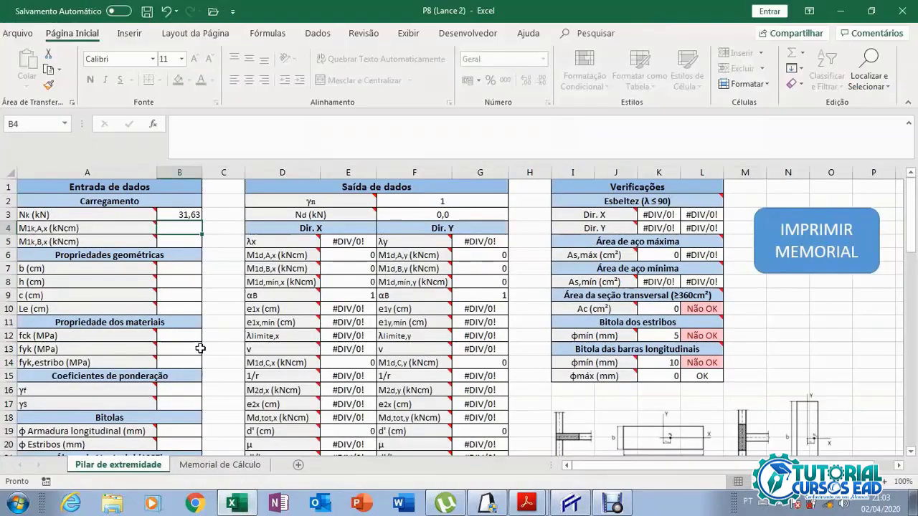
double_click(181, 217)
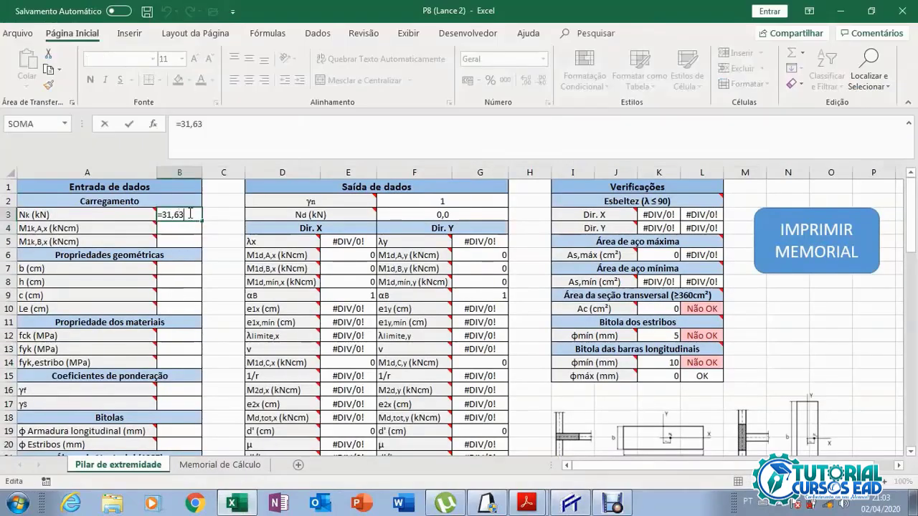
mouse_move(275, 341)
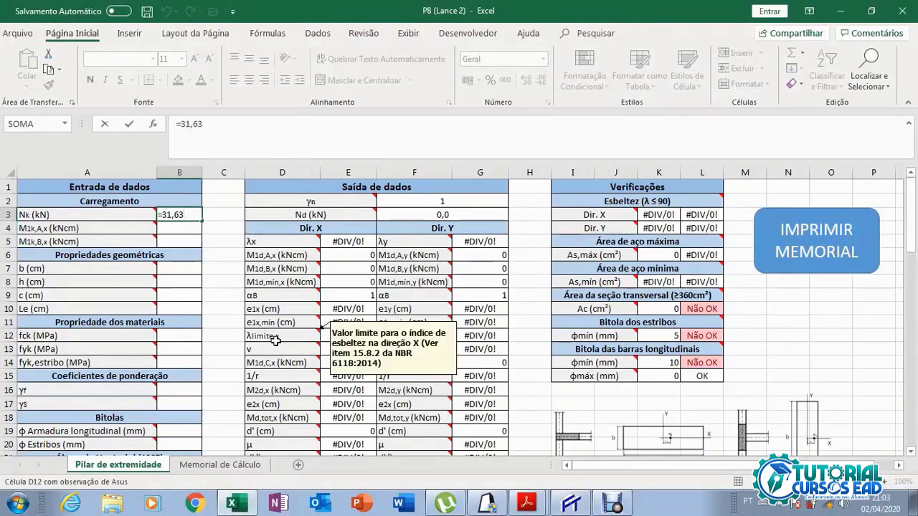
type("+93,31")
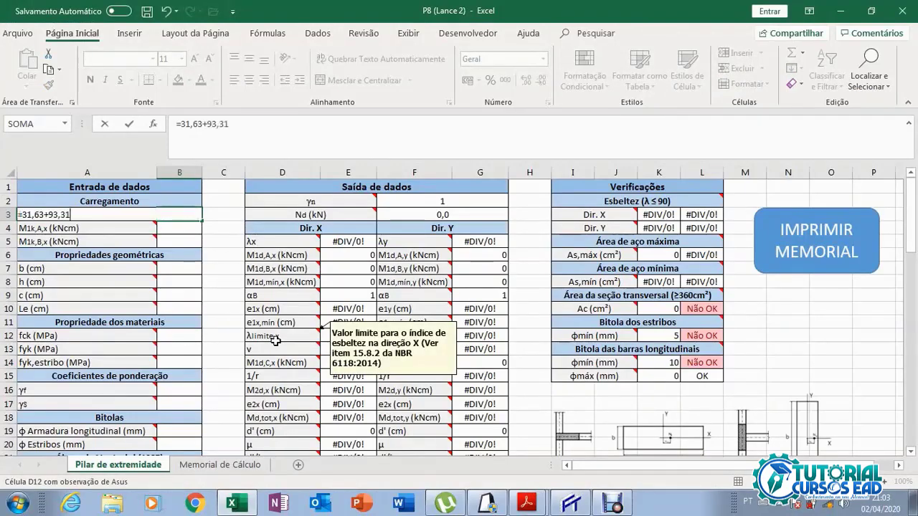
key("Return")
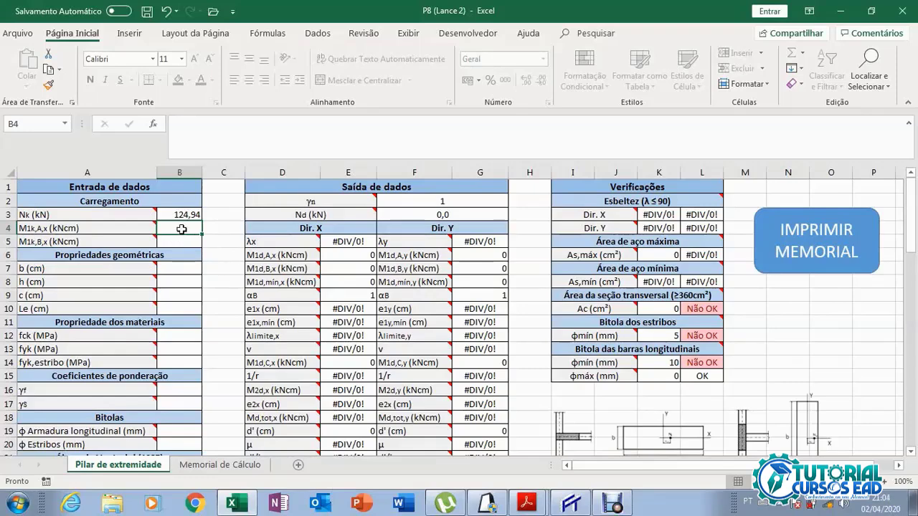
Return to Ftool and display the bending moment diagram for the whole P8-P9 frame
mouse_move(147, 227)
left_click(568, 504)
scroll(516, 362, "down", 3)
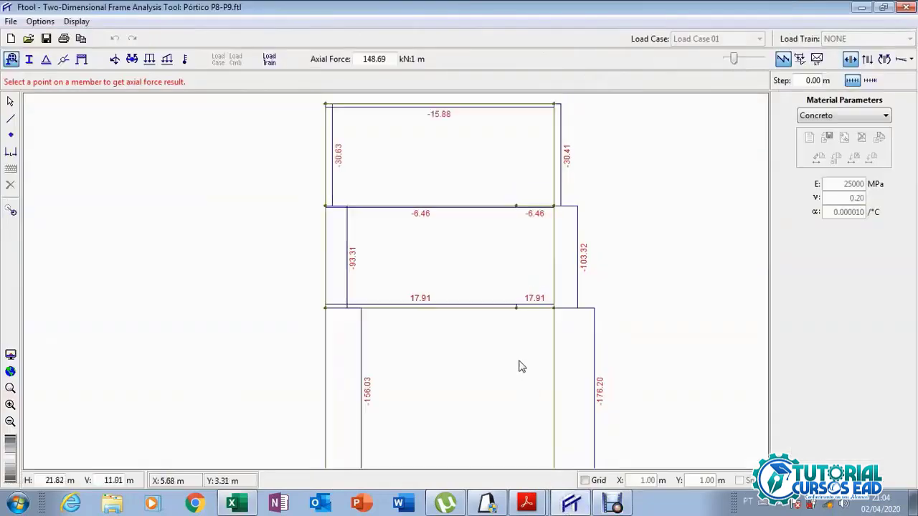
left_click_drag(506, 354, 486, 313)
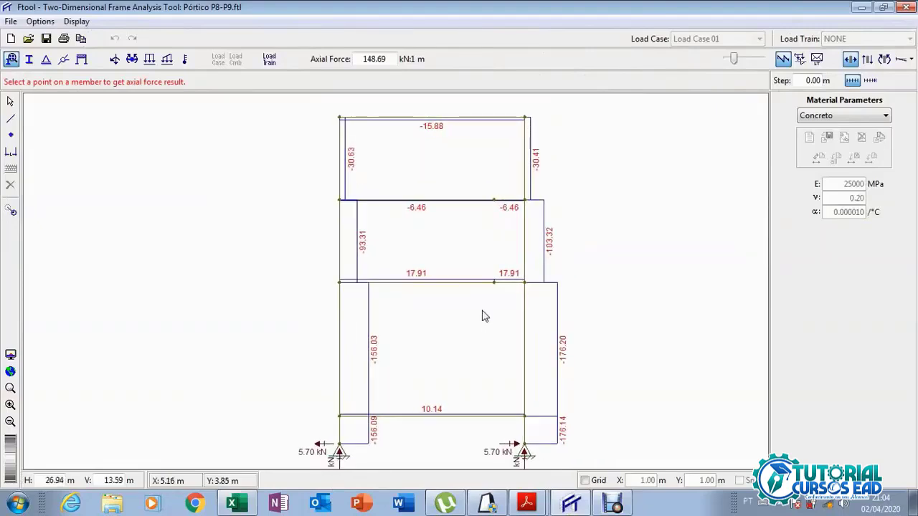
left_click(886, 59)
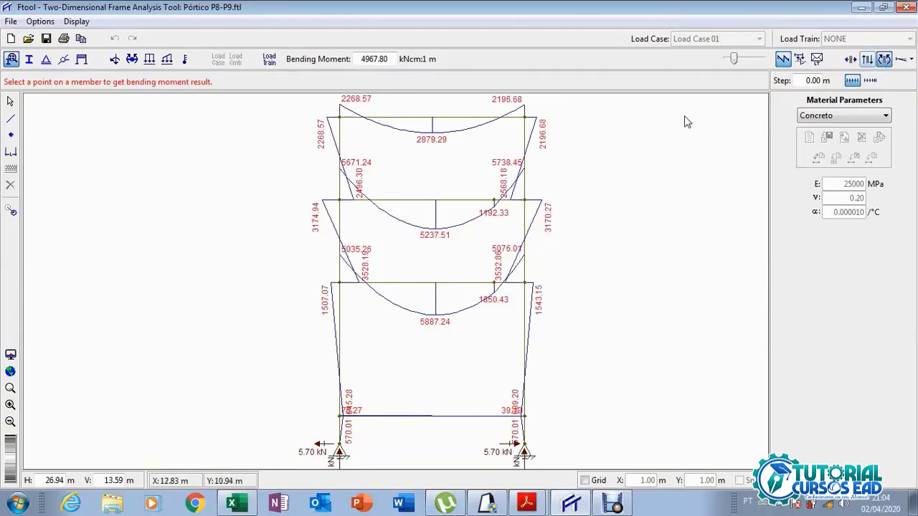
Examine the moment at the foot of the middle-storey P8 column, and enter 3528,19 as M1k,A,x in the Excel sheet
scroll(383, 227, "up", 4)
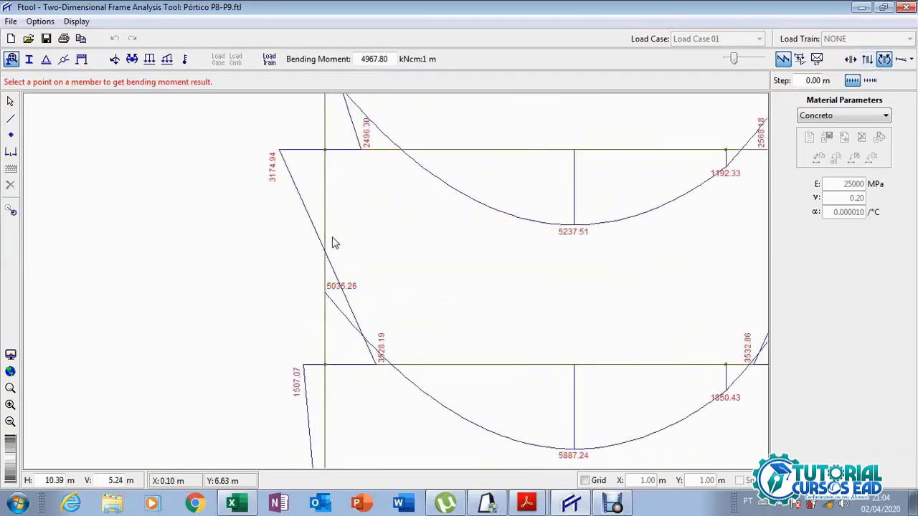
scroll(332, 254, "down", 2)
scroll(363, 312, "up", 2)
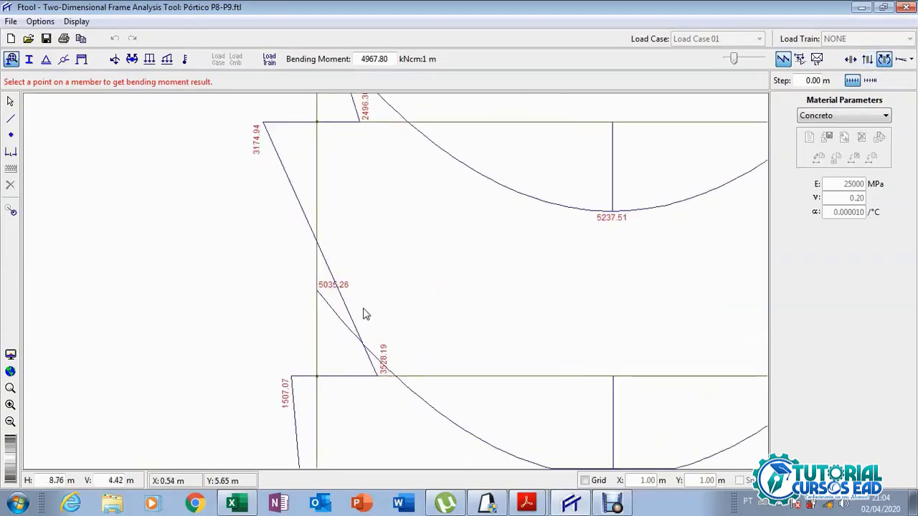
left_click_drag(380, 307, 393, 276)
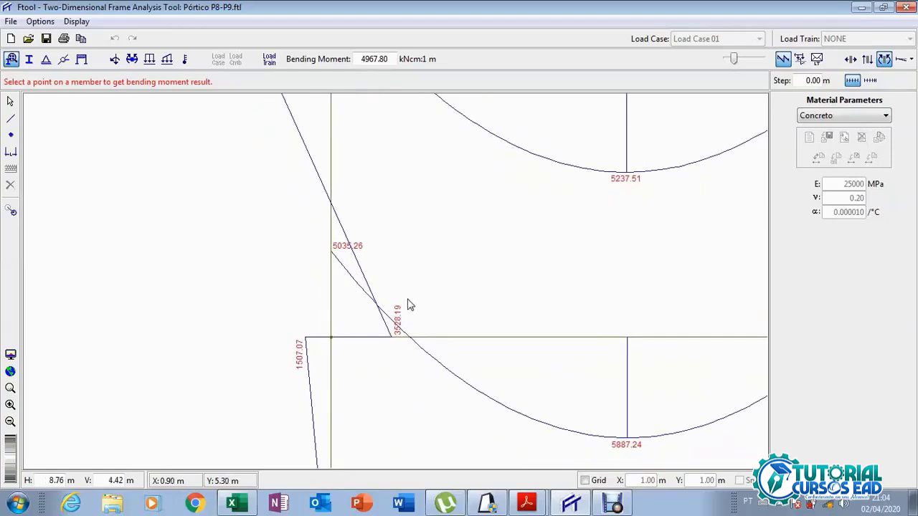
scroll(402, 322, "up", 1)
scroll(390, 351, "up", 2)
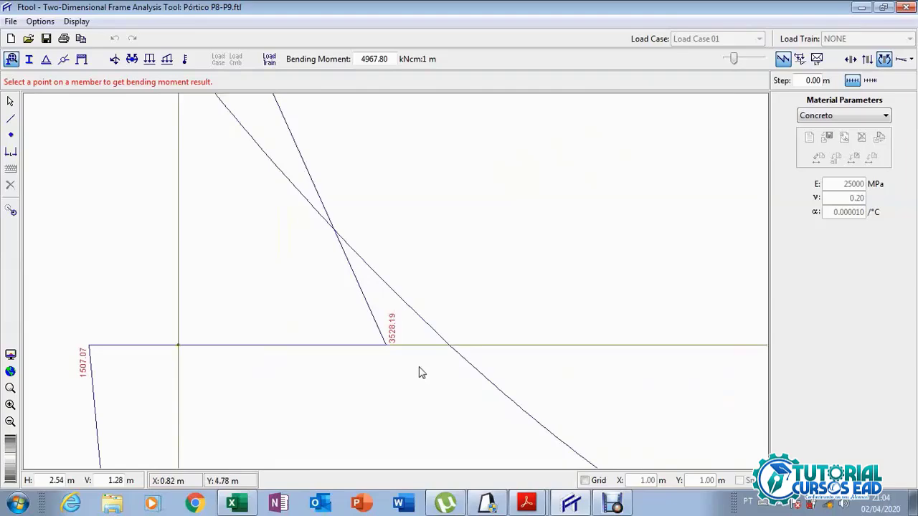
left_click(232, 503)
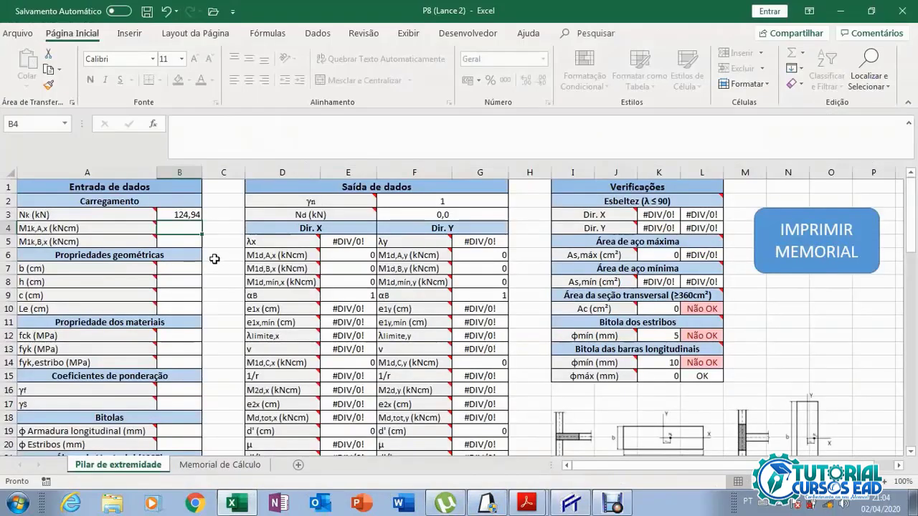
type("35")
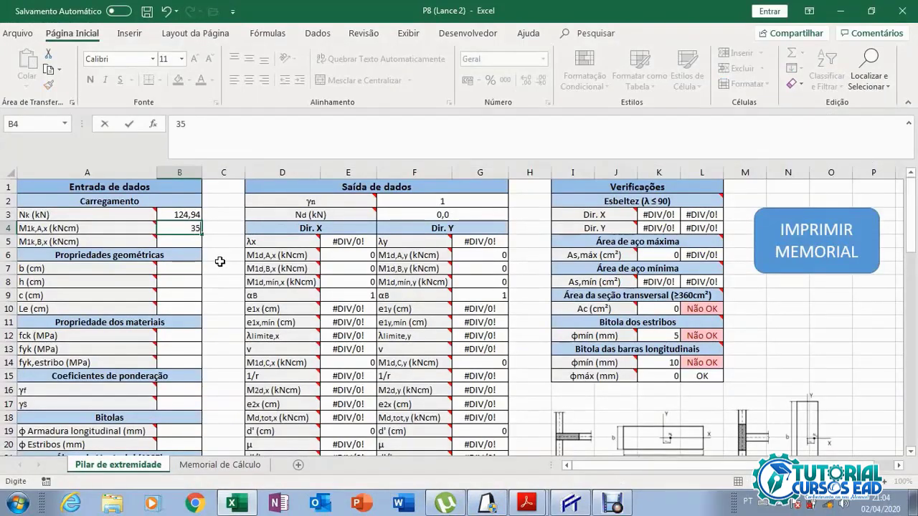
type("28,19")
key("ctrl+Return")
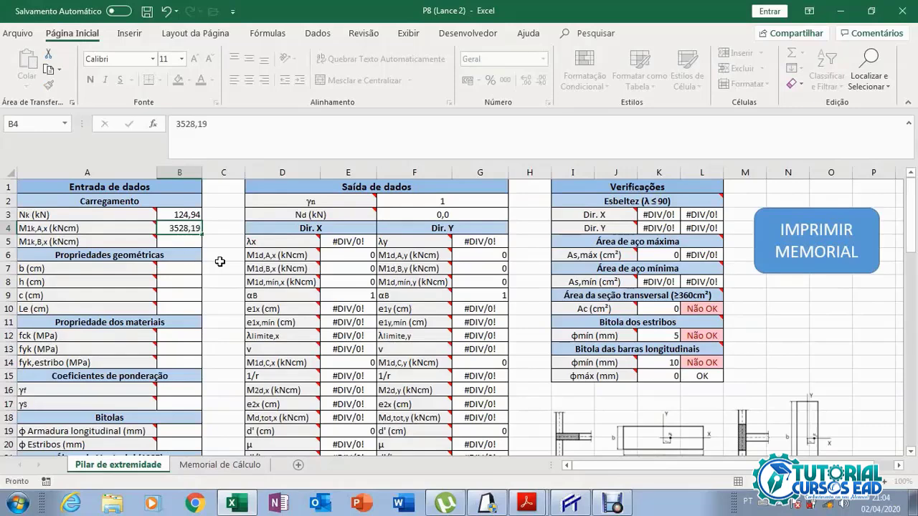
key("Return")
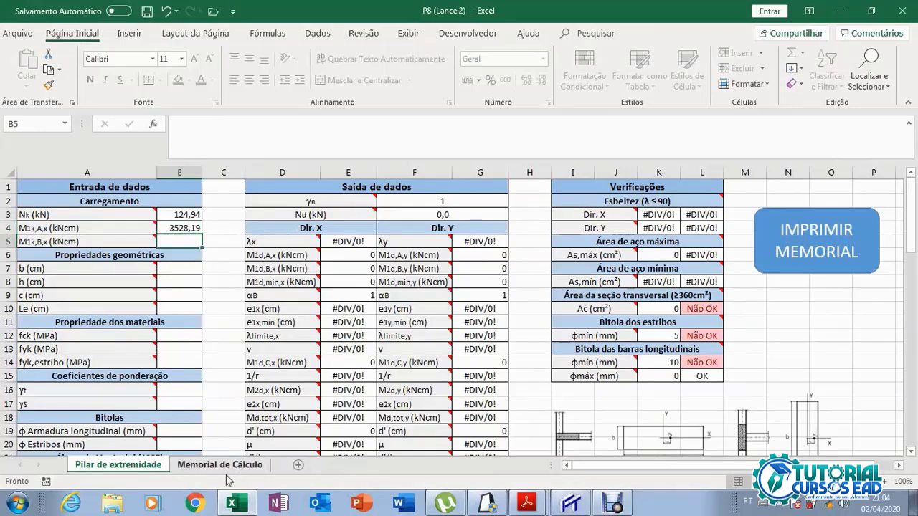
Check the moment at the head of the same column in Ftool, and enter 3174,94 as M1k,B,x in Excel
left_click(570, 504)
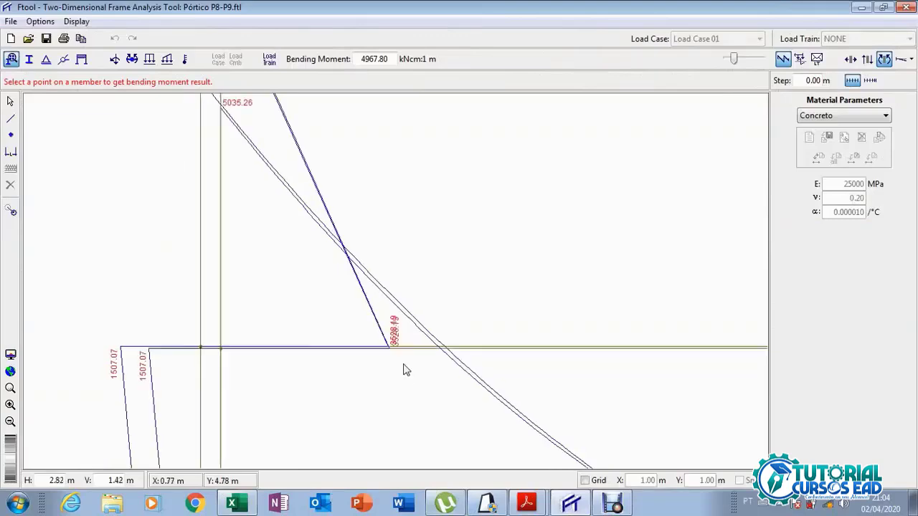
scroll(402, 365, "down", 3)
scroll(370, 220, "up", 4)
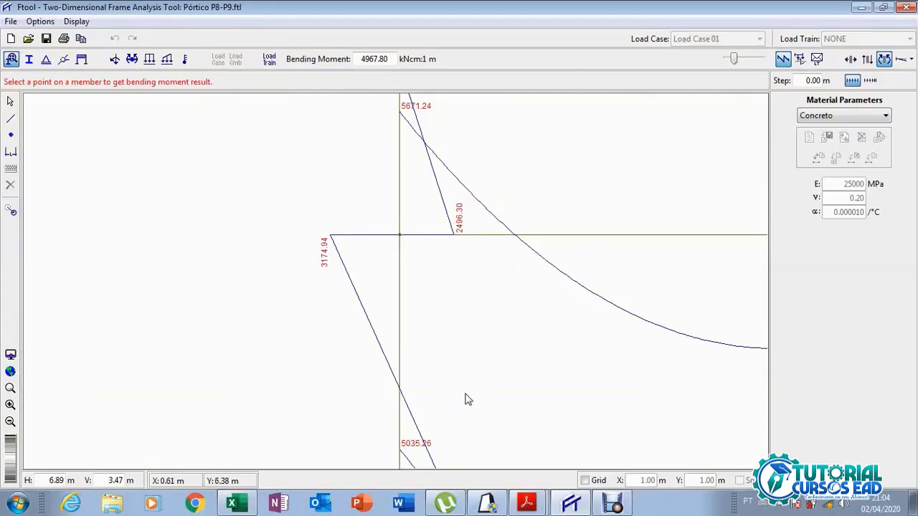
left_click(236, 505)
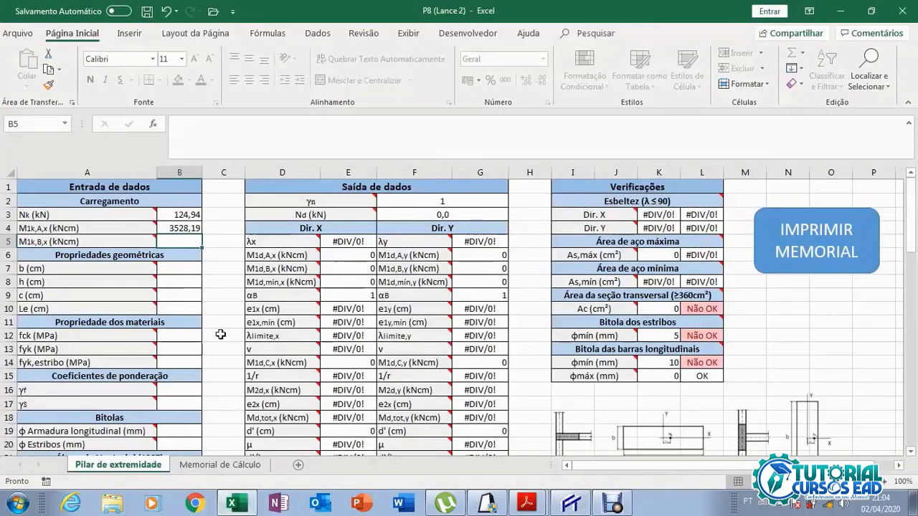
type("317")
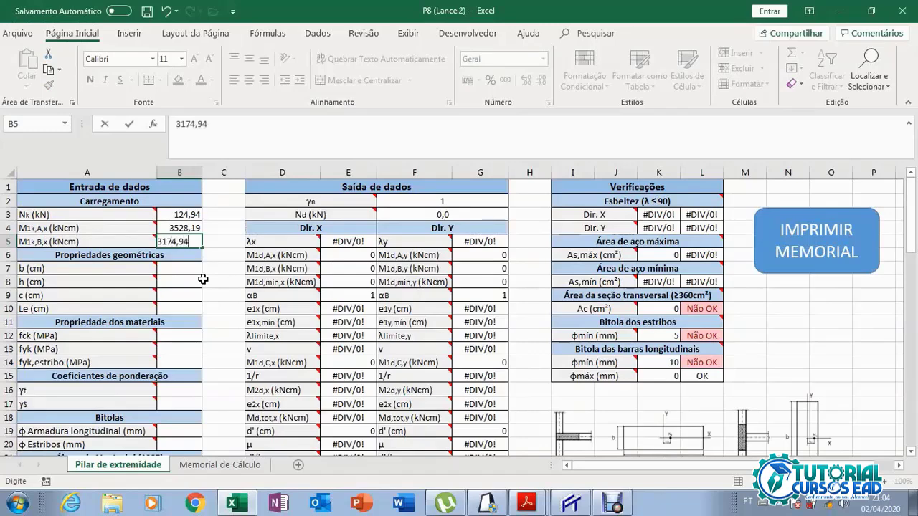
type("4,94")
key("Return")
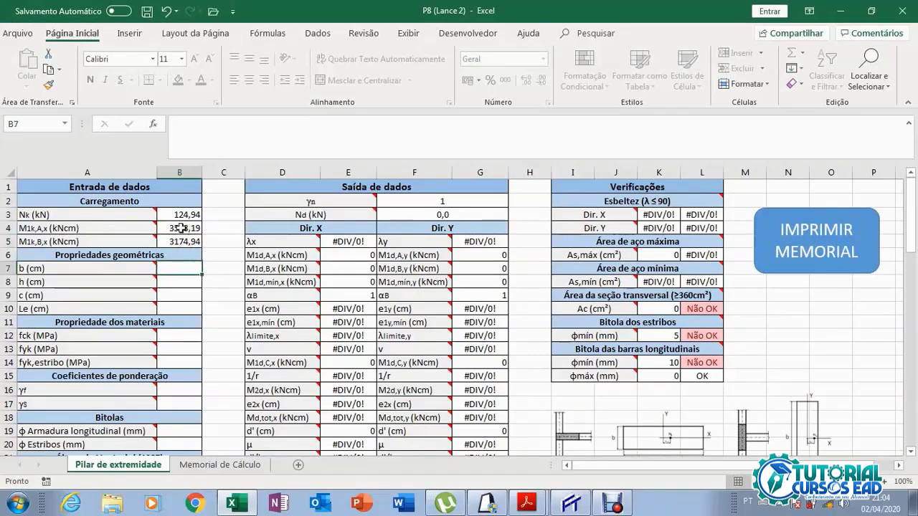
Read the M1k,A,x note, compare the column's end moments in Ftool, and change M1k,B,x in Excel to -3174,94
mouse_move(145, 240)
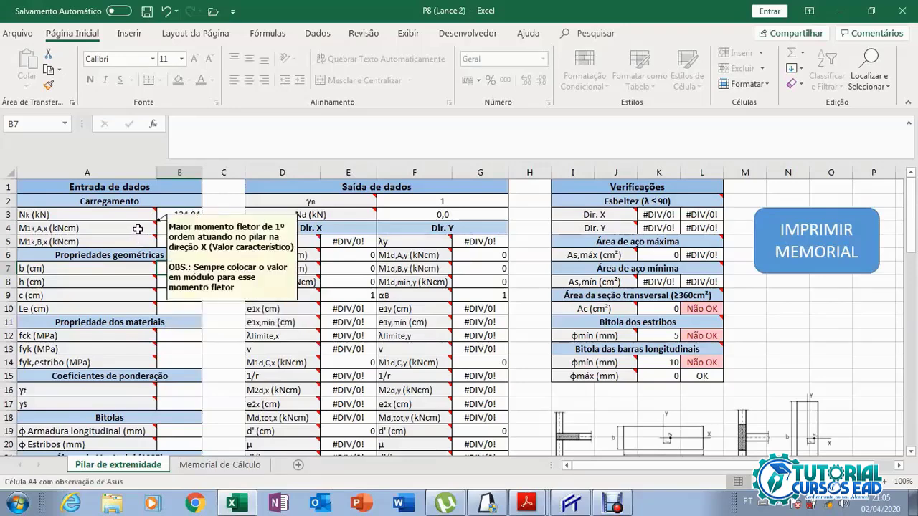
left_click(570, 504)
scroll(468, 397, "down", 2)
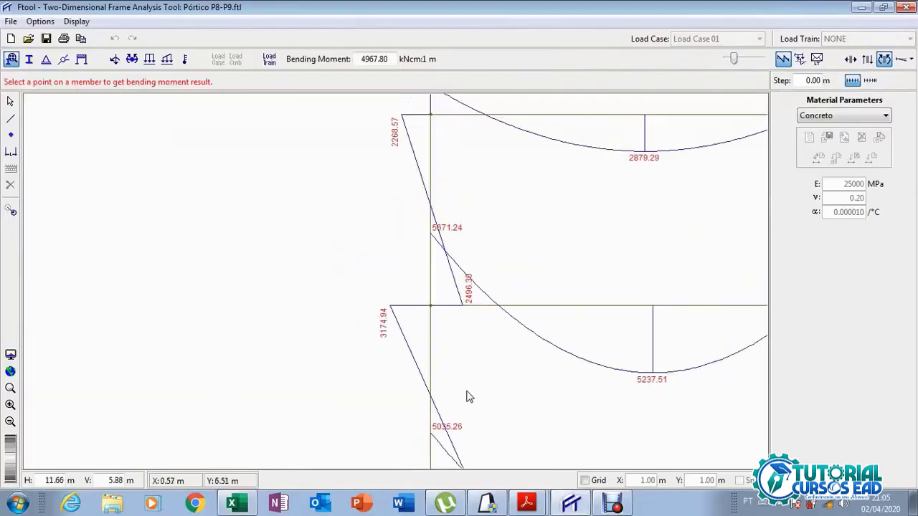
scroll(468, 392, "down", 2)
left_click_drag(501, 400, 406, 308)
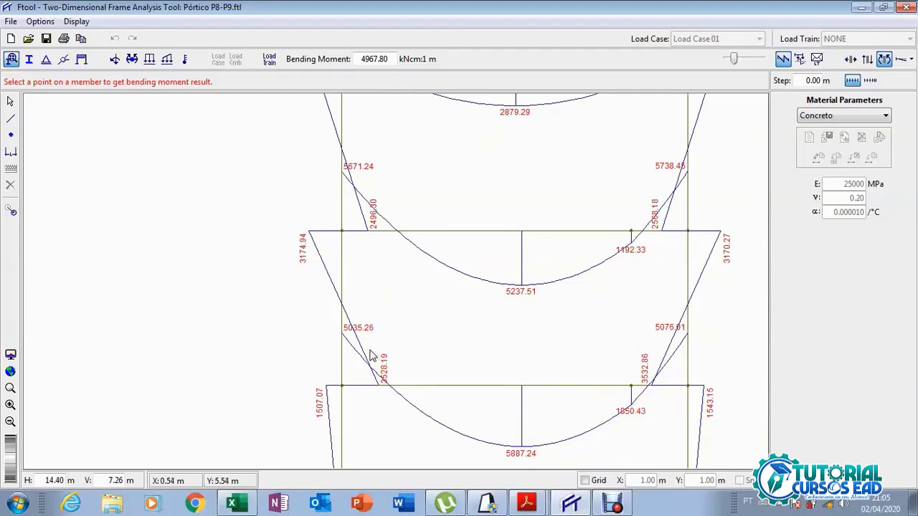
scroll(355, 367, "up", 2)
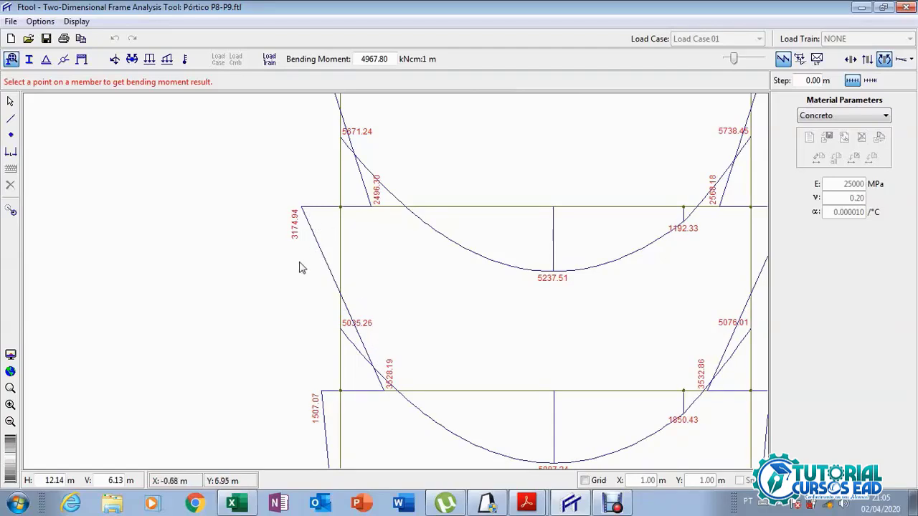
left_click(243, 504)
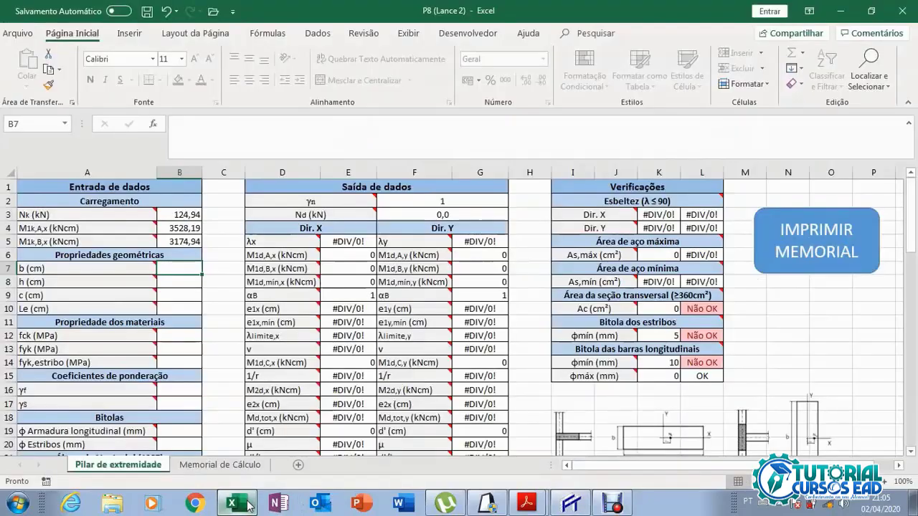
double_click(164, 242)
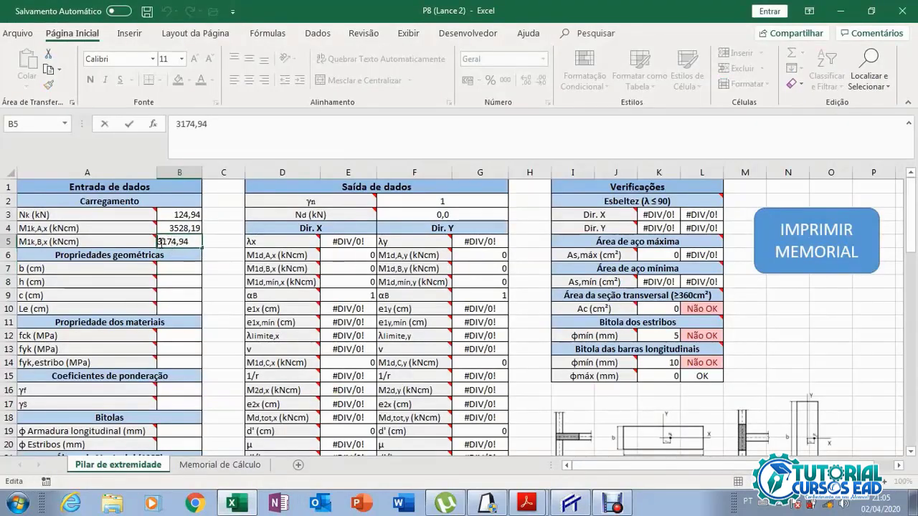
type("-")
key("Return")
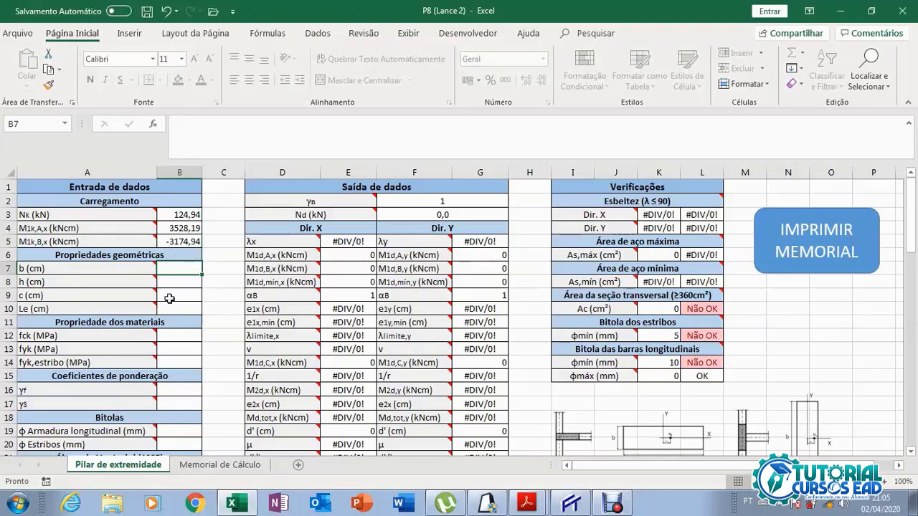
Read the note for section dimension b, check it against the cross-section illustrations, and set b to 16 cm
mouse_move(142, 269)
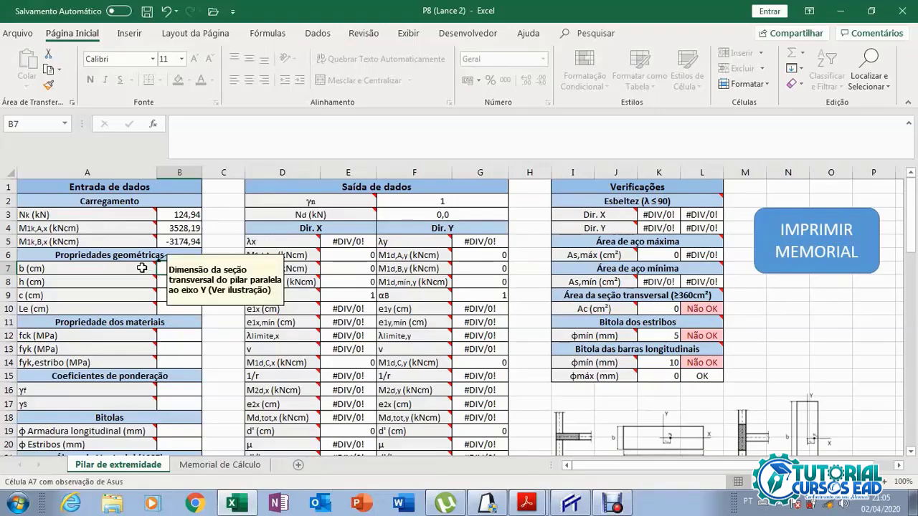
scroll(337, 326, "down", 3)
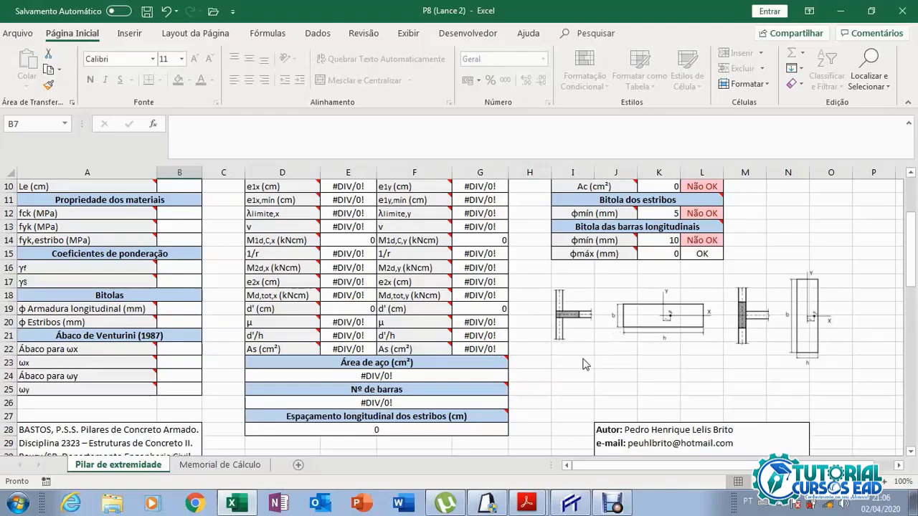
scroll(573, 367, "up", 3)
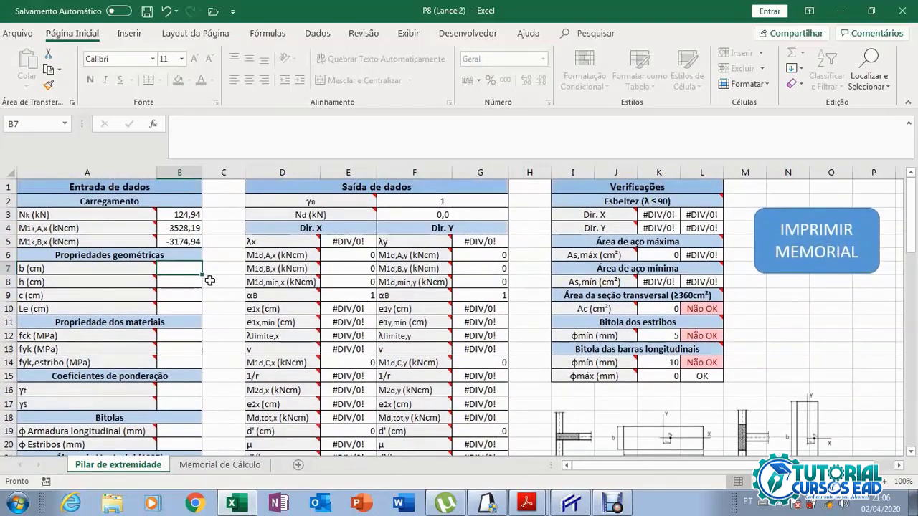
type("16")
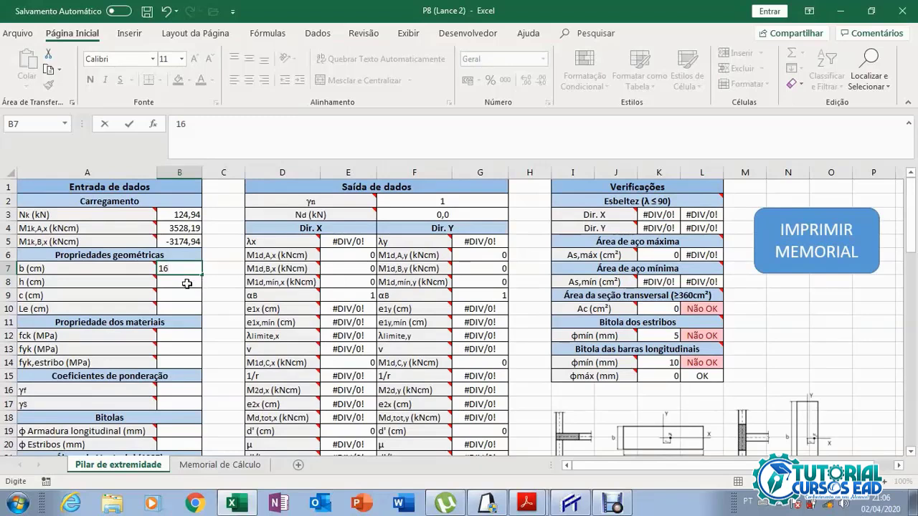
key("Return")
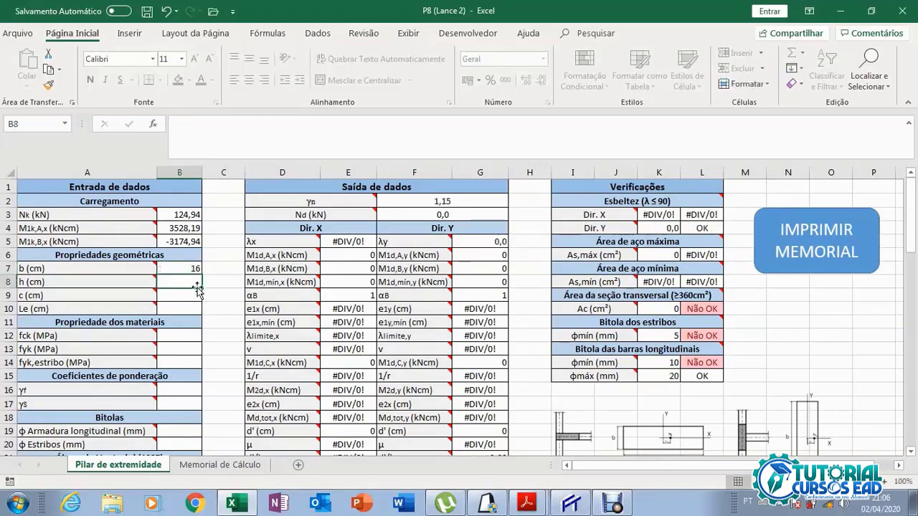
Check the h direction in the section illustration, and set h to 30 cm and the cover c to 2 cm
scroll(217, 293, "down", 2)
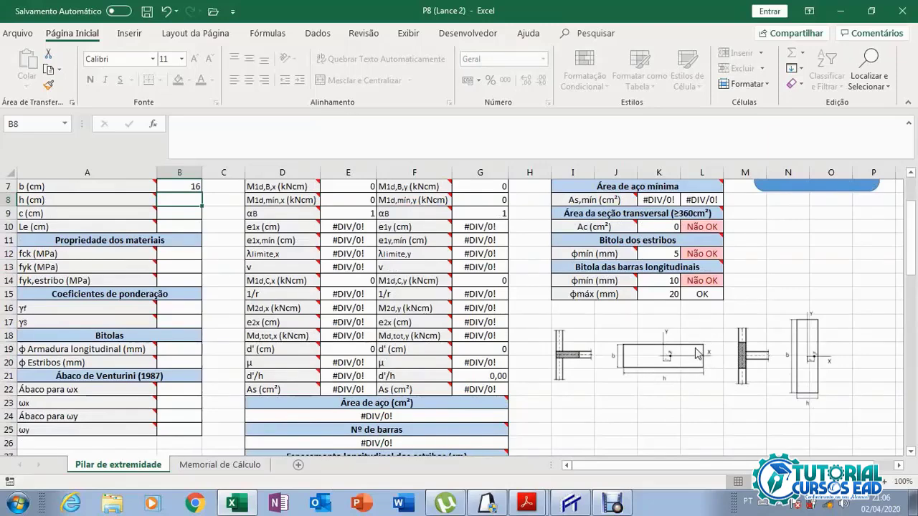
scroll(696, 351, "up", 2)
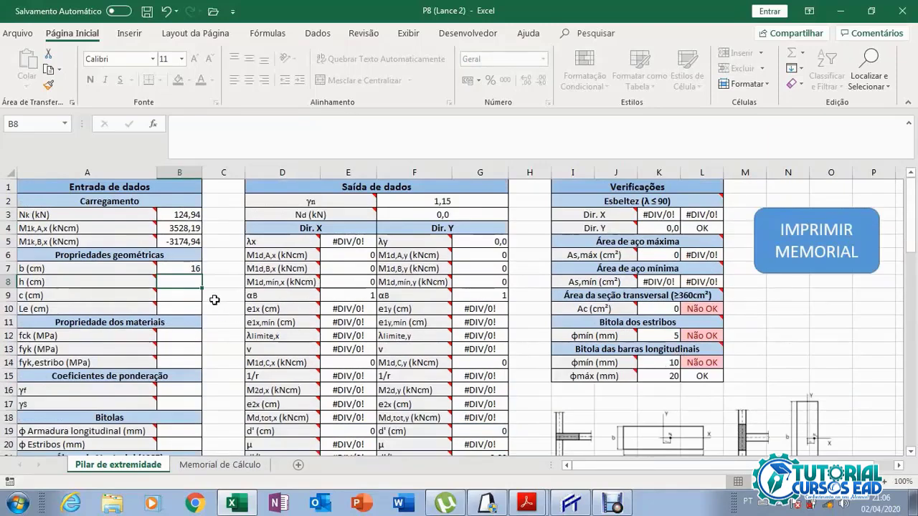
type("30")
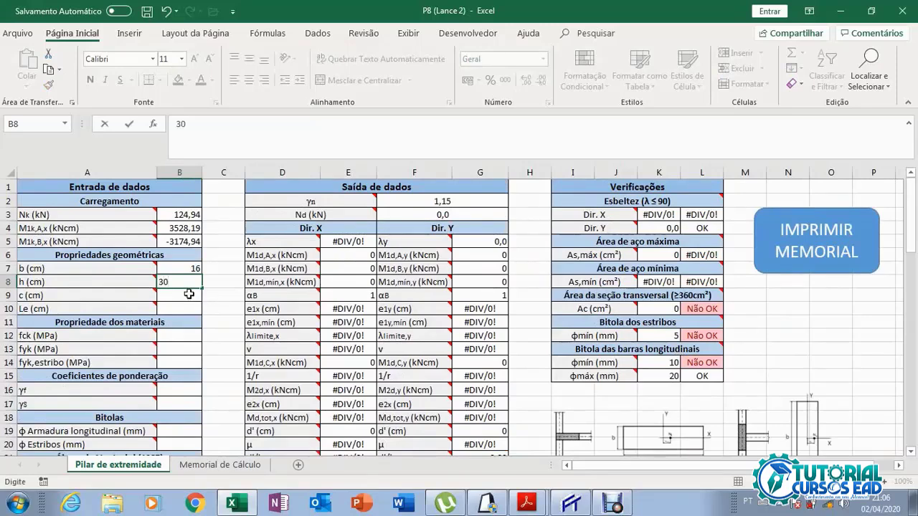
left_click(188, 294)
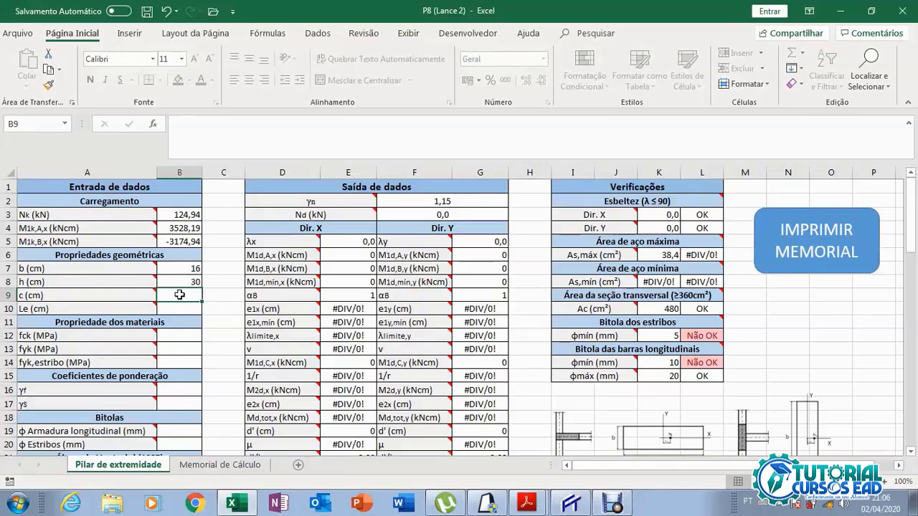
type("2")
key("Return")
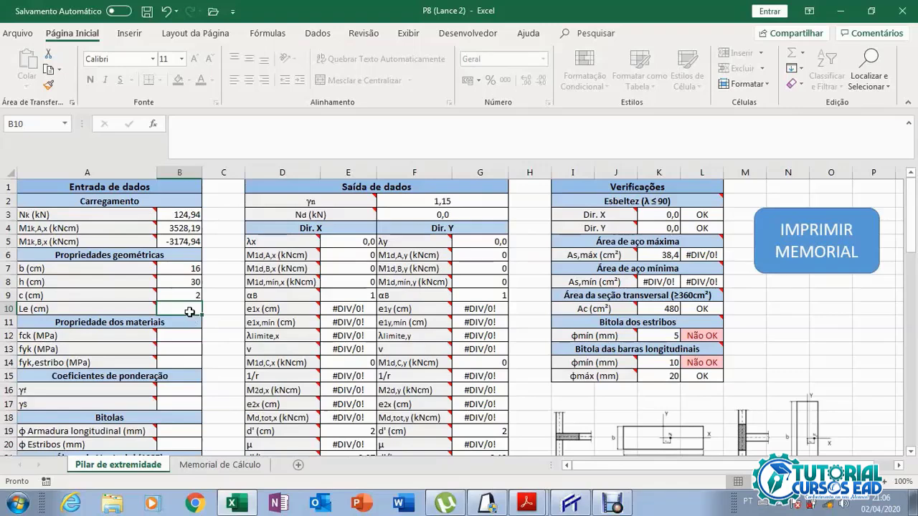
Consult the effective length figure in Pilares.pdf, and in Ftool dimension the height of the middle-storey P8 column between its beam nodes
left_click(528, 504)
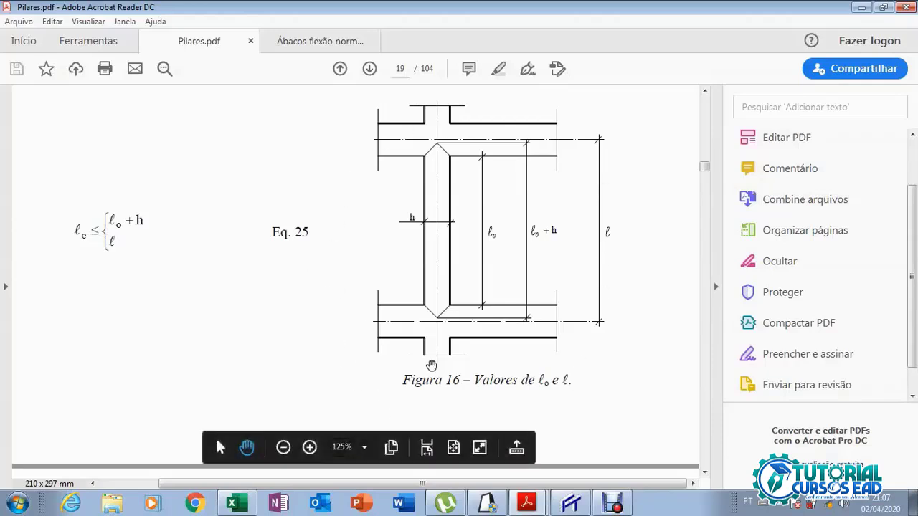
left_click(571, 504)
scroll(511, 377, "down", 5)
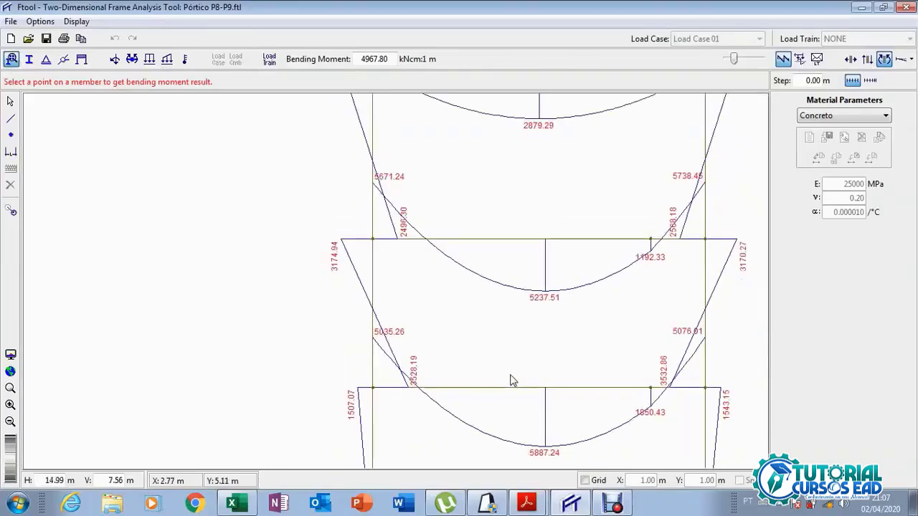
key("Escape")
left_click_drag(486, 353, 461, 307)
left_click(10, 153)
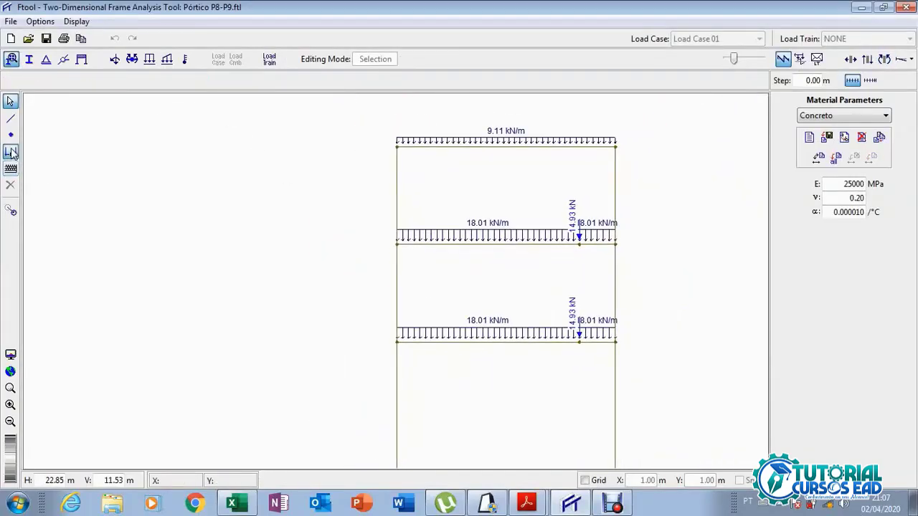
left_click(396, 247)
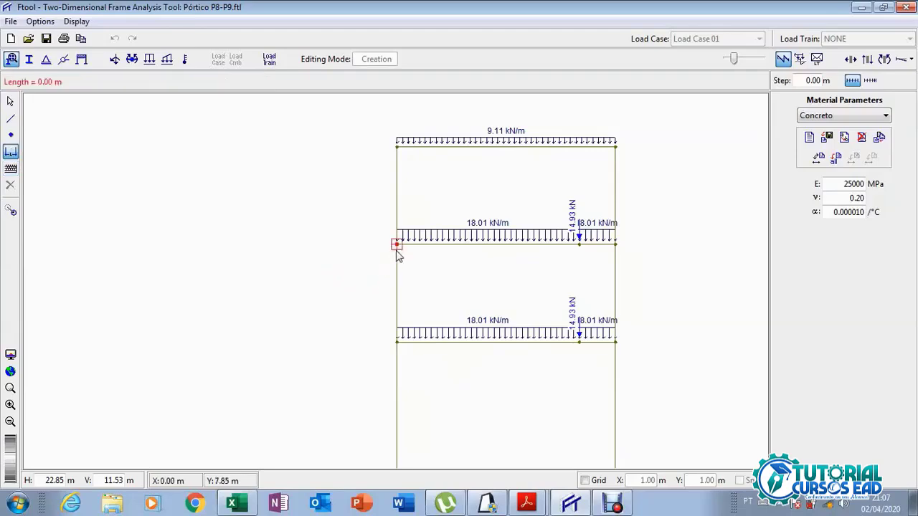
left_click(399, 346)
left_click(327, 344)
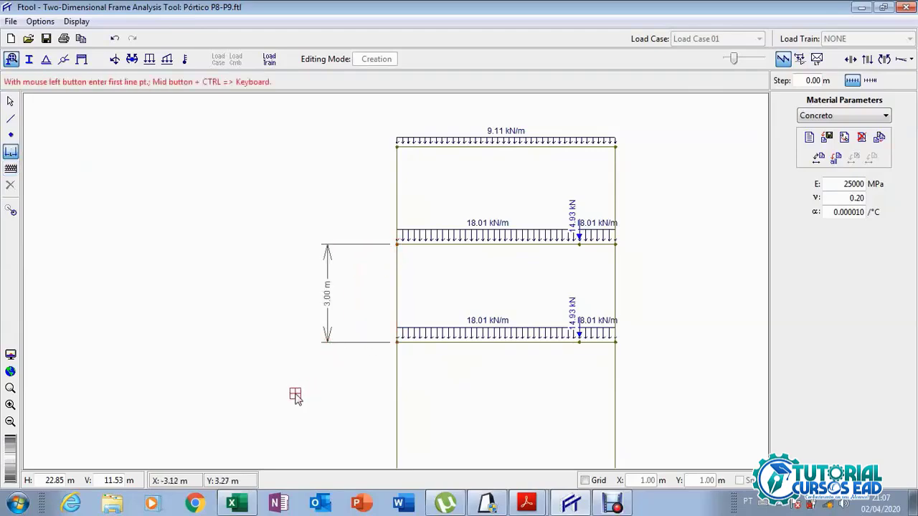
Switch to the Excel column spreadsheet and set the effective length Le to 300 cm
left_click(231, 504)
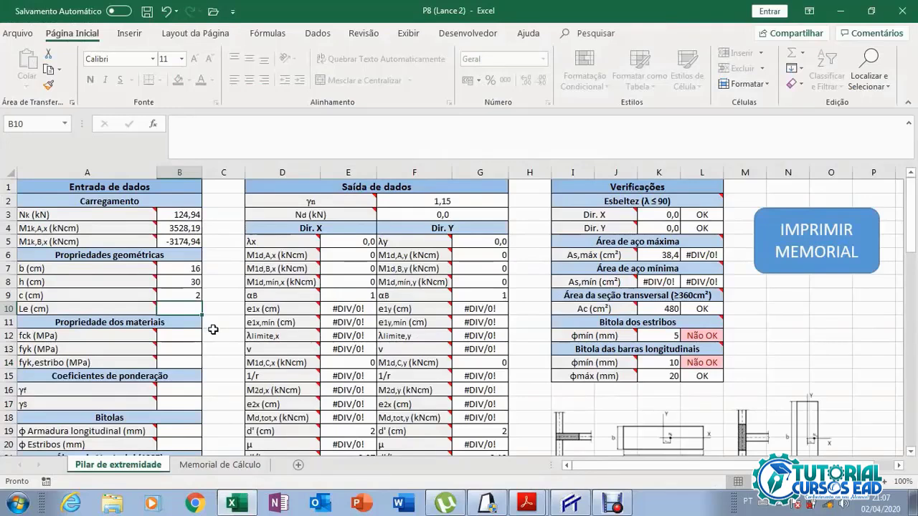
type("300")
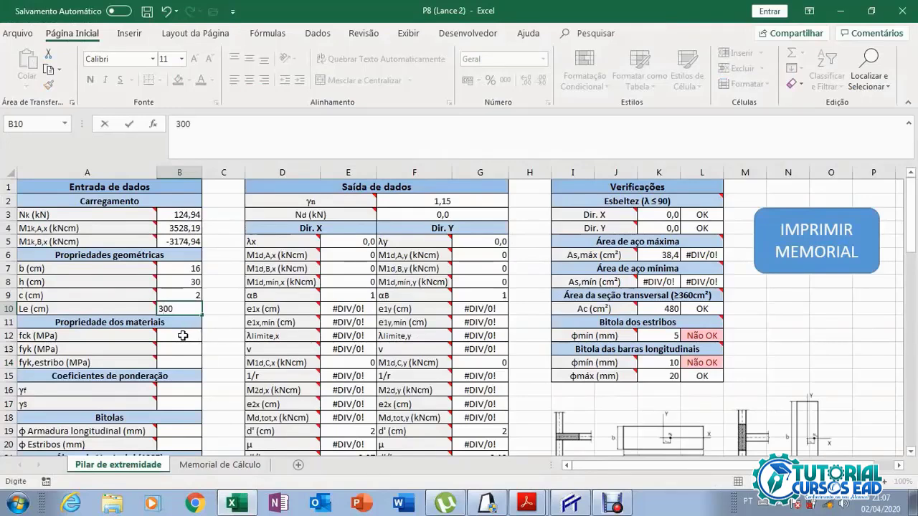
left_click(184, 335)
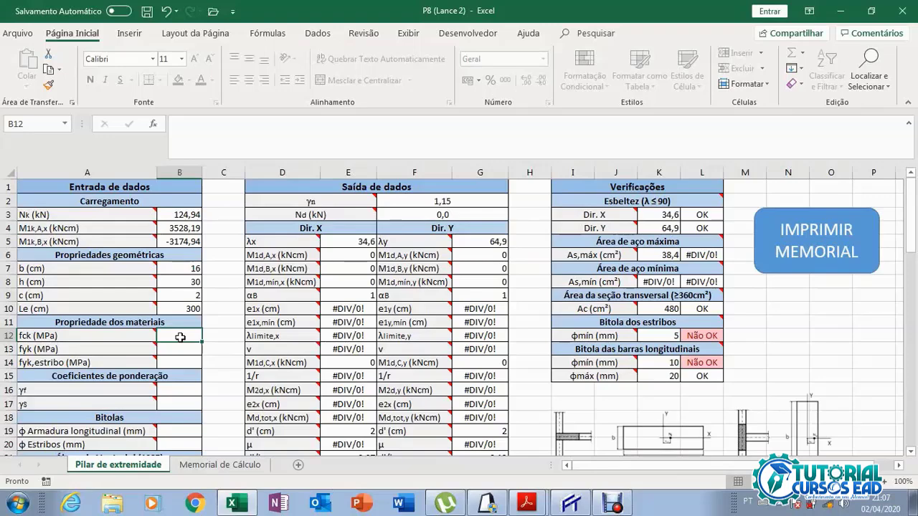
Enter the material properties: fck 25 MPa, fyk 500 MPa and fyk,estribo 500 MPa
type("25")
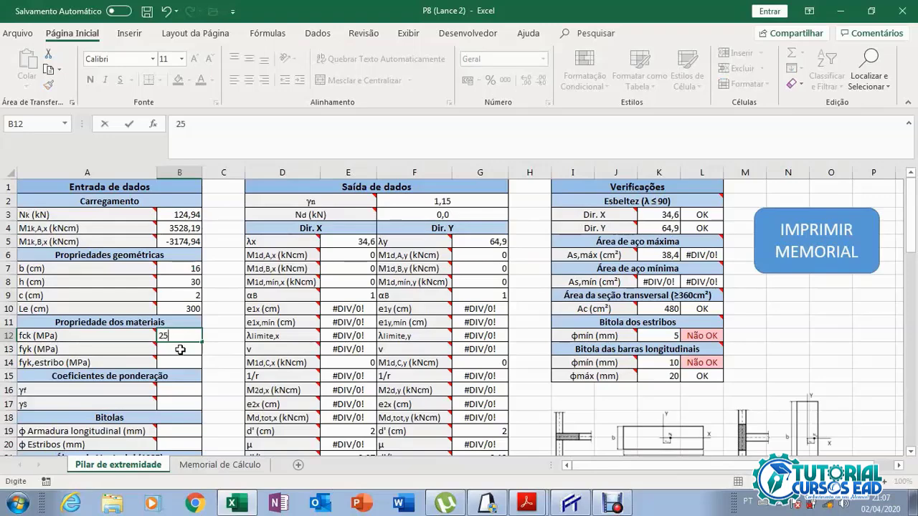
key("Return")
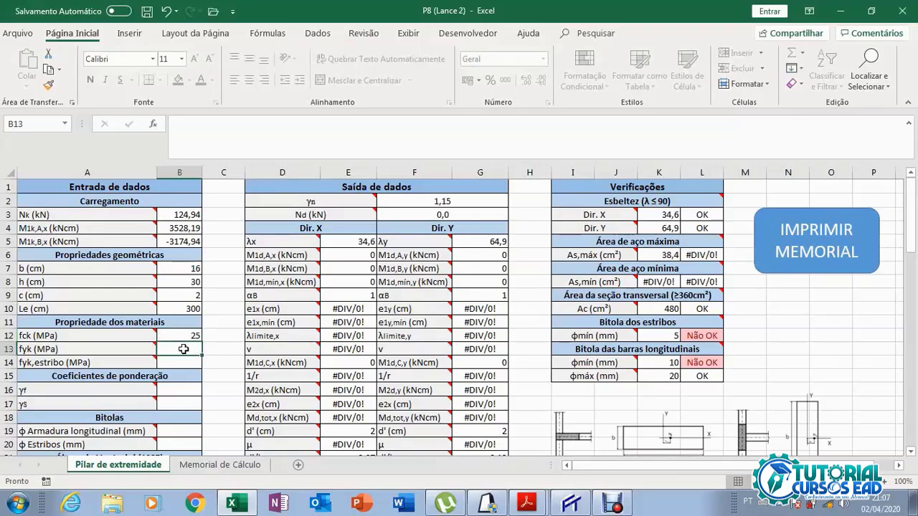
type("500")
key("Return")
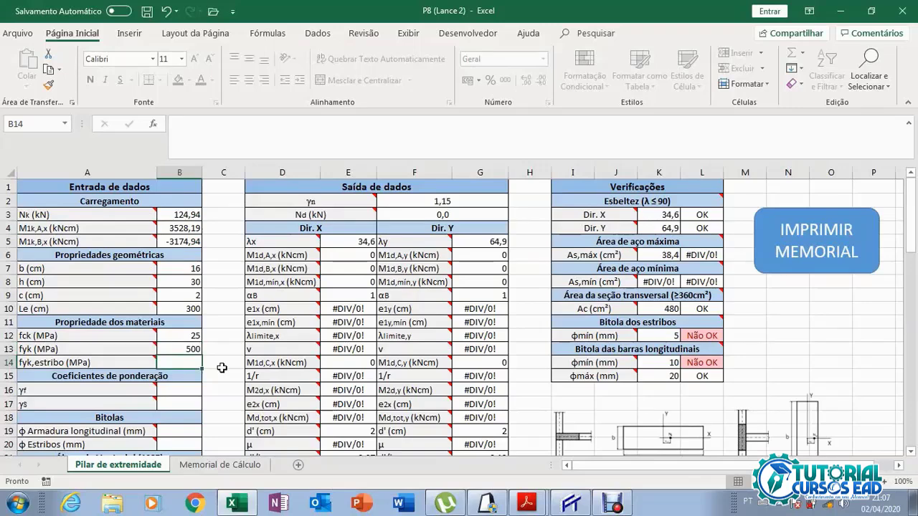
type("500")
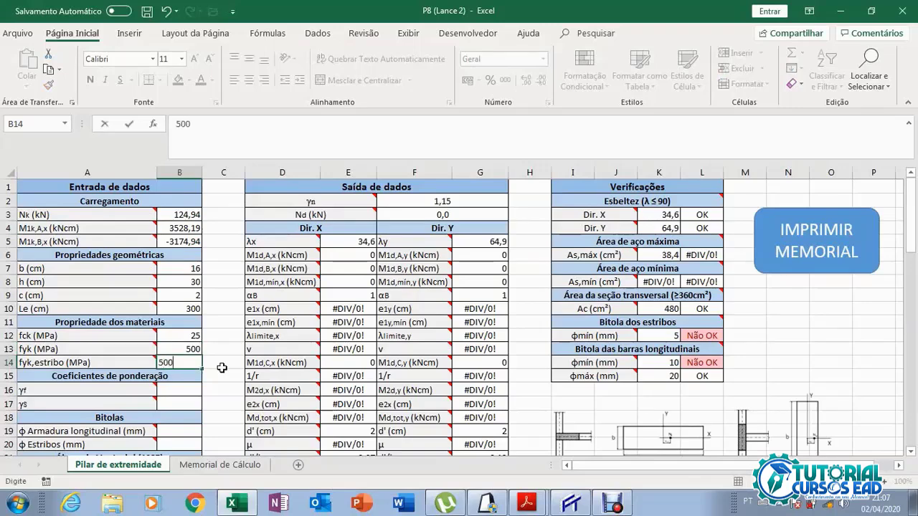
left_click(187, 388)
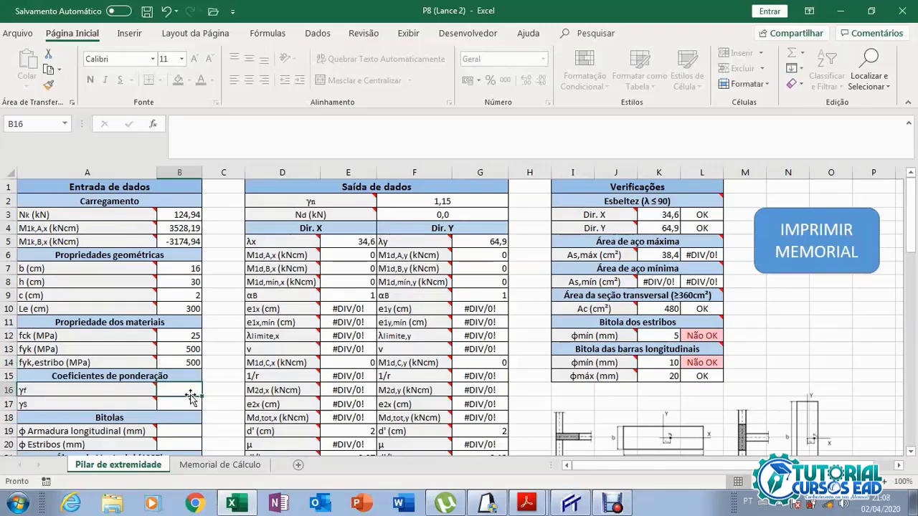
Check the note on γf, and set the weighting coefficients to γf 1,4 and γs 1,15
left_click(187, 404)
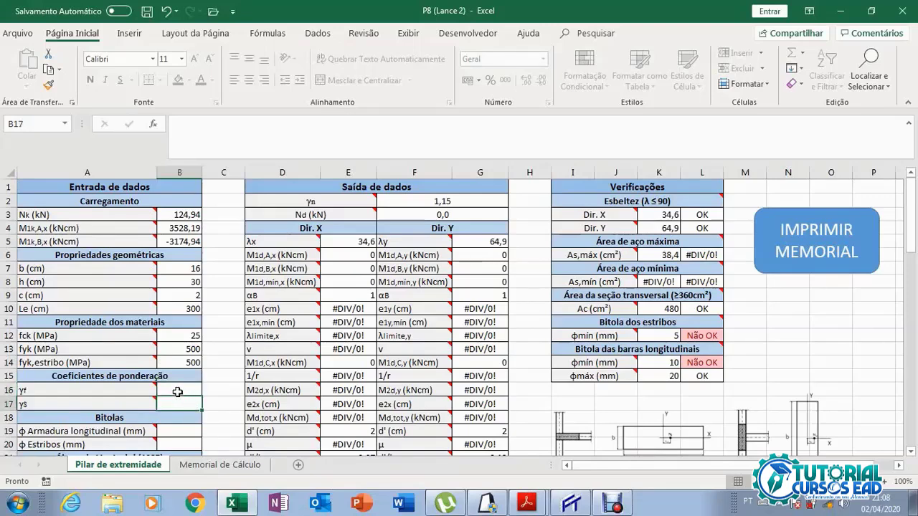
mouse_move(142, 390)
left_click(180, 390)
type("1")
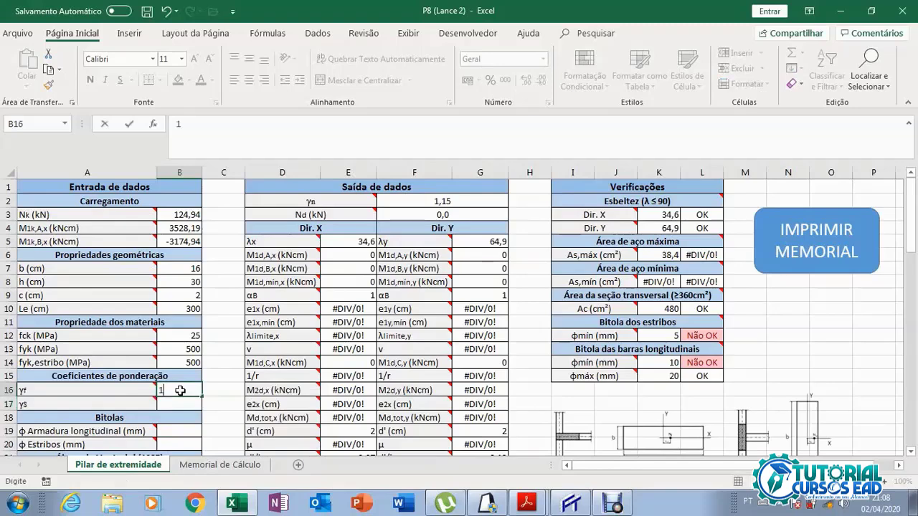
type(",4")
key("Return")
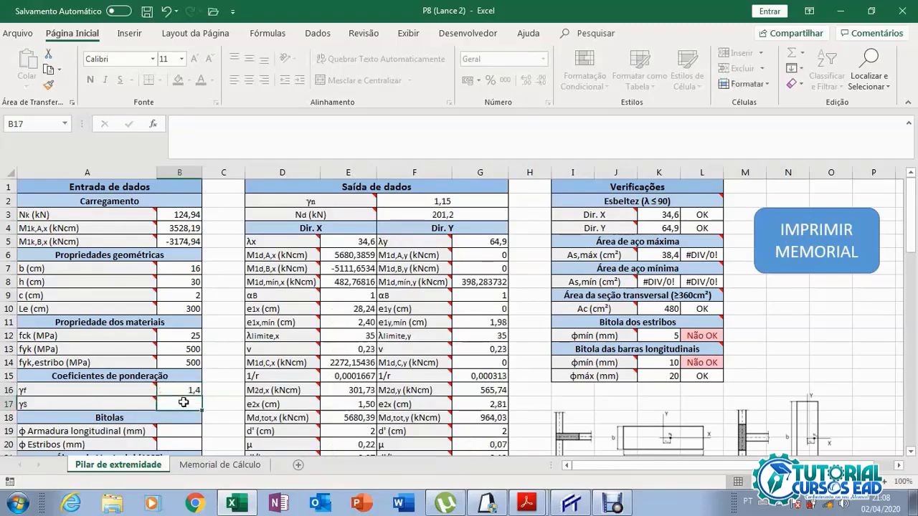
type("1,")
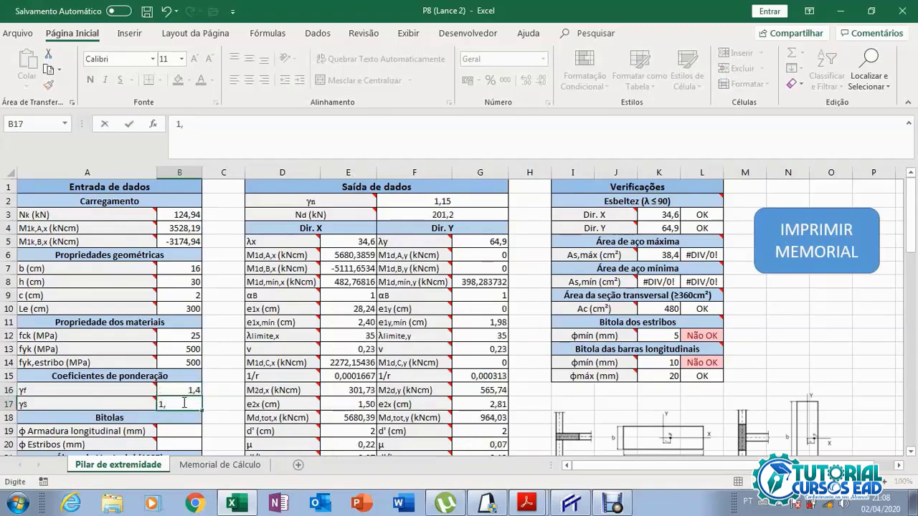
type("15")
left_click(187, 431)
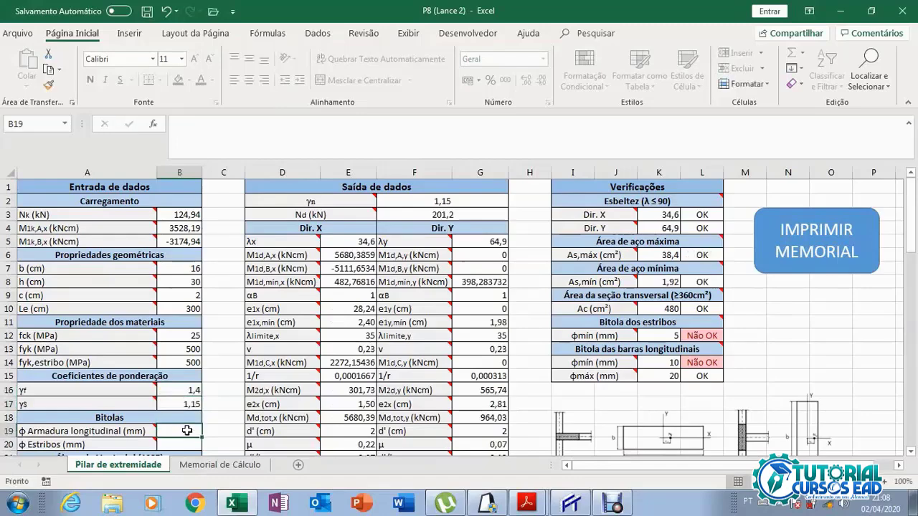
Set the bar diameters to 12,5 mm for the longitudinal reinforcement and 5 mm for the stirrups
scroll(185, 426, "down", 2)
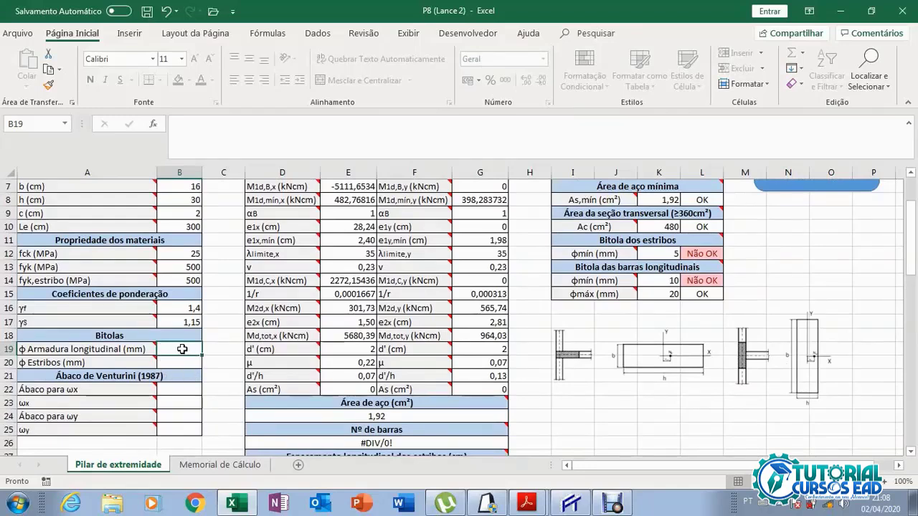
type("12,")
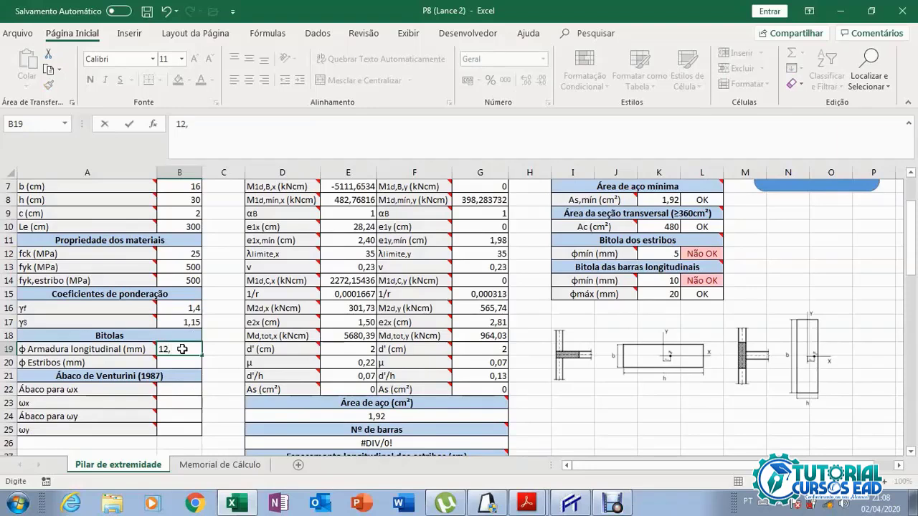
type("5")
left_click(185, 363)
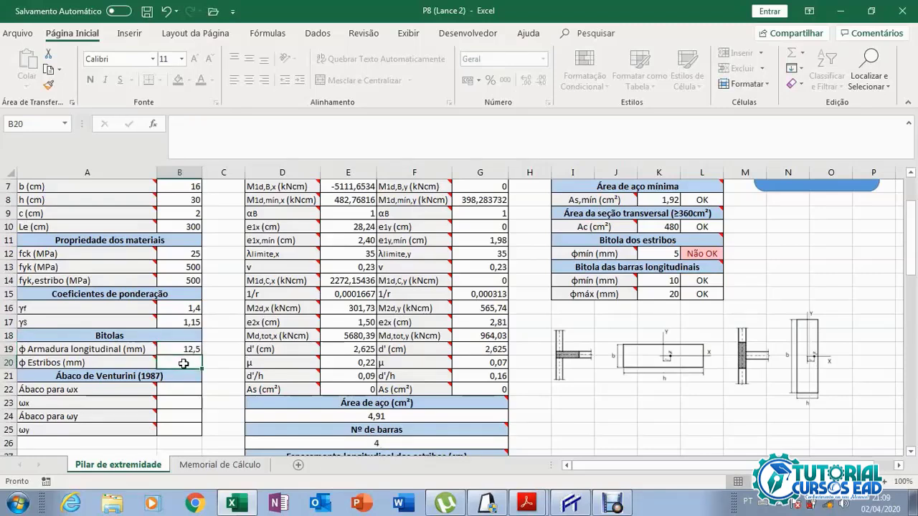
type("5")
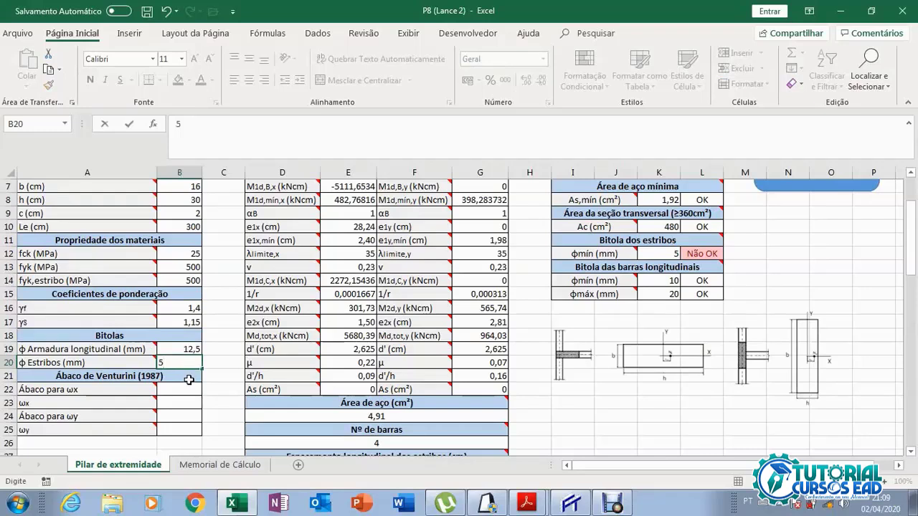
left_click(190, 389)
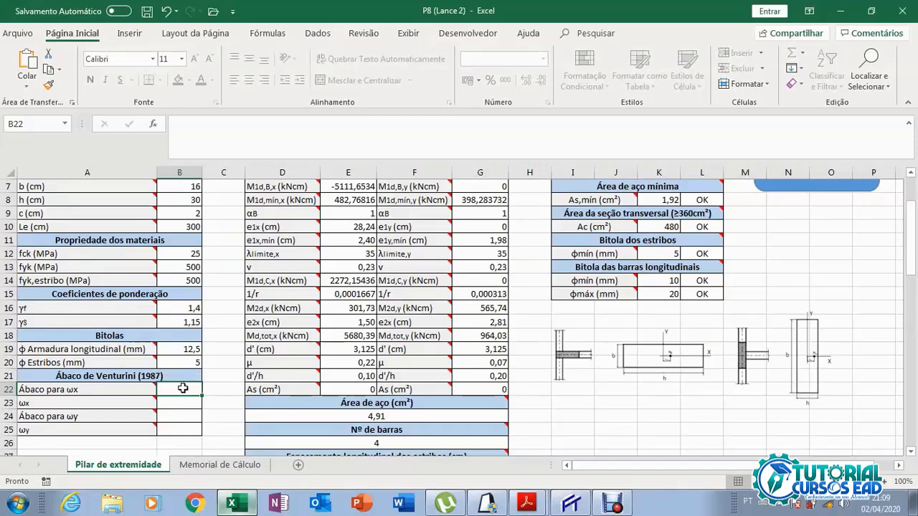
Review the design axial force Nd, the slenderness indices and the first-order design moments against the input loads and coefficients
scroll(357, 317, "up", 2)
scroll(357, 318, "up", 1)
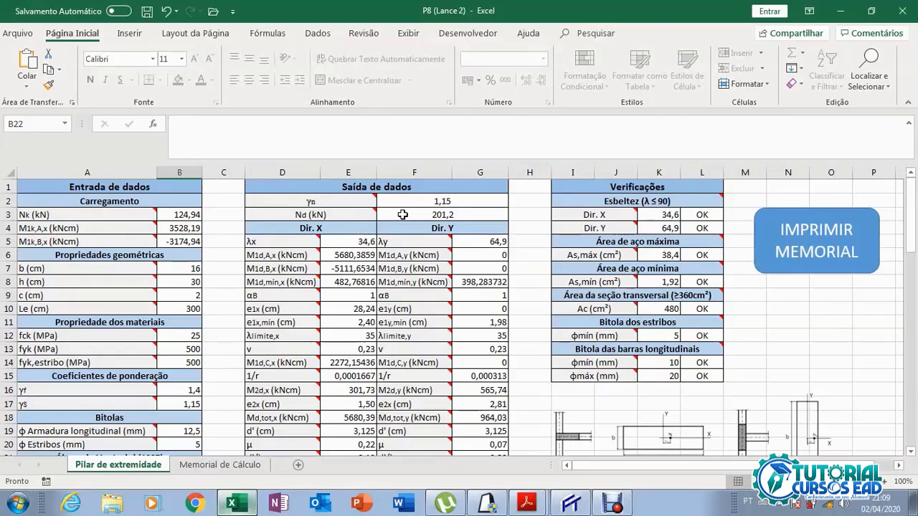
mouse_move(367, 214)
scroll(394, 203, "down", 1)
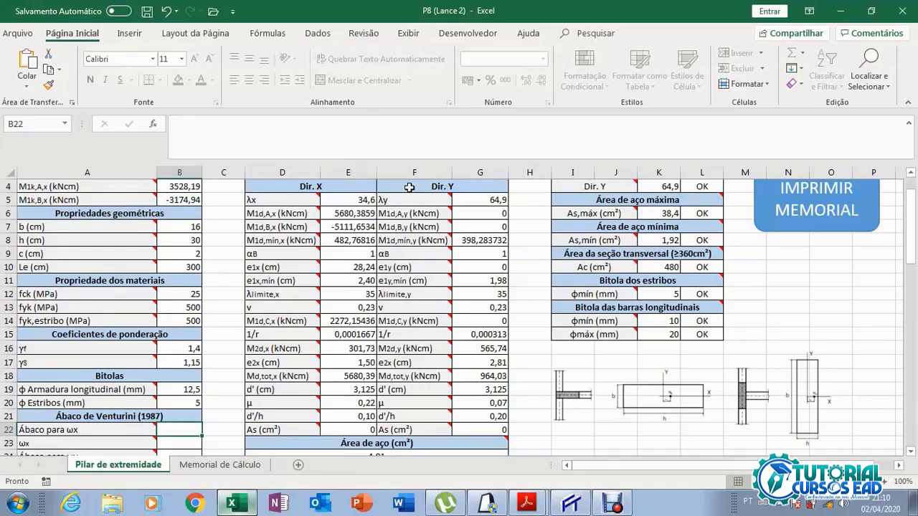
mouse_move(305, 200)
scroll(234, 228, "up", 1)
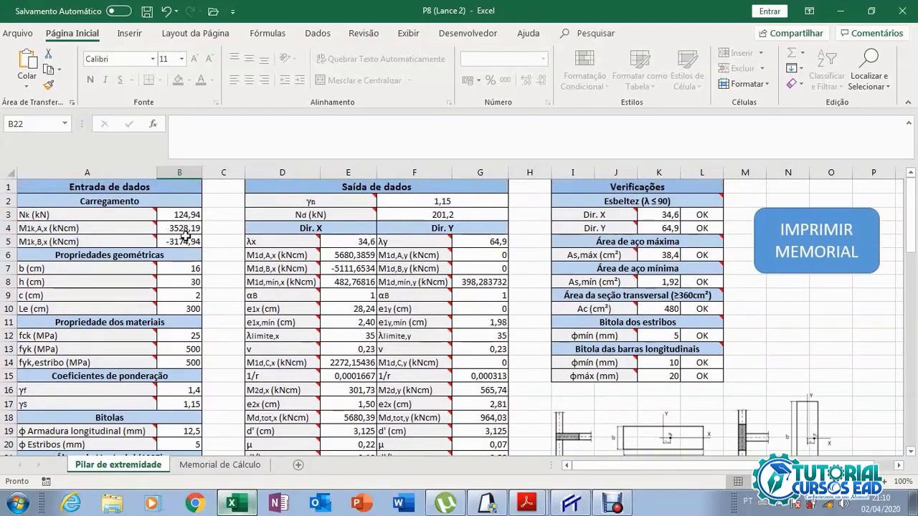
scroll(186, 241, "down", 2)
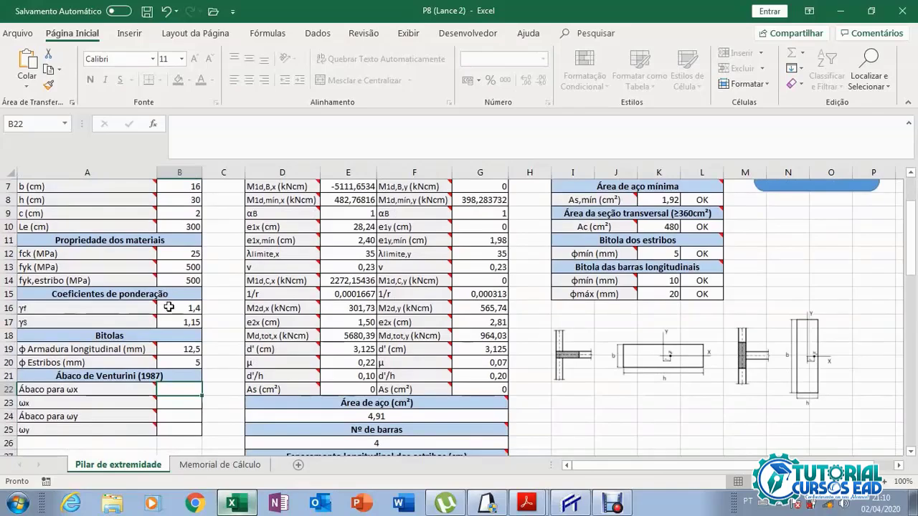
scroll(172, 300, "up", 3)
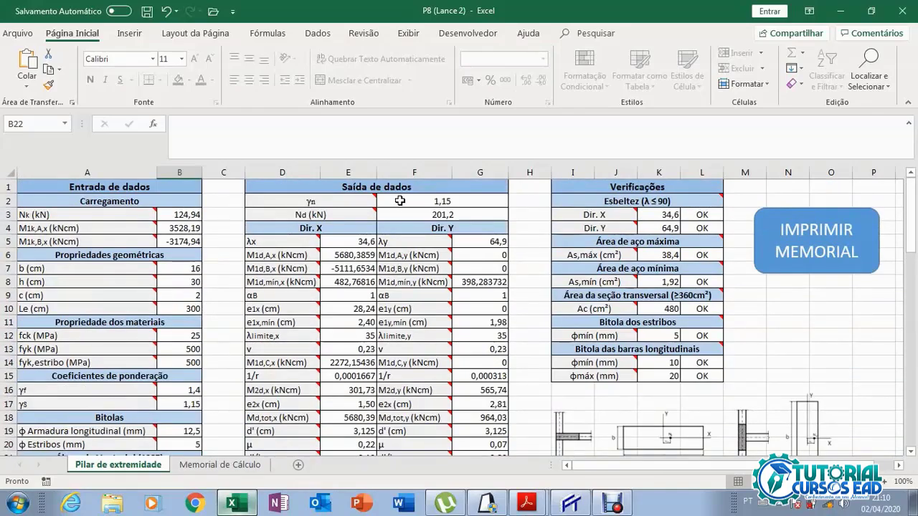
scroll(358, 256, "down", 1)
scroll(358, 258, "down", 1)
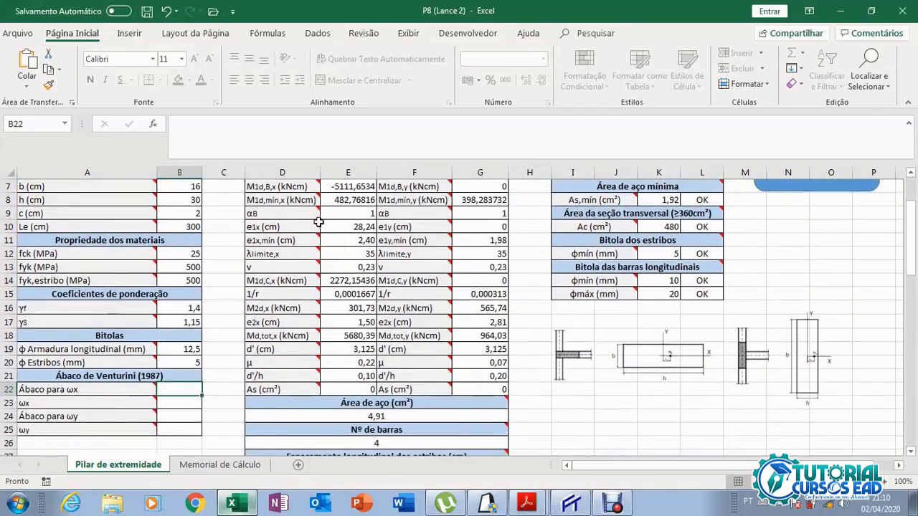
Examine the notes and results for αB, the first-order eccentricities, limit slenderness, v, curvature 1/r and second-order moment in direction X
mouse_move(306, 214)
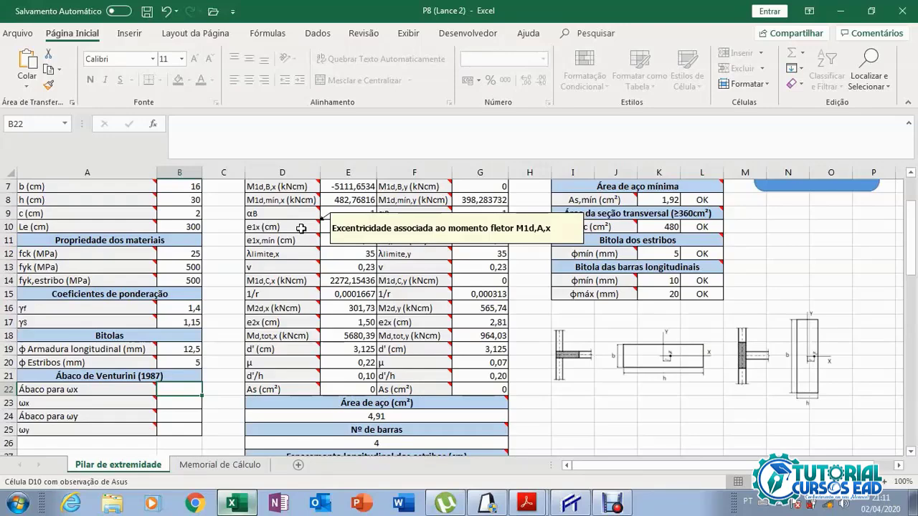
scroll(301, 228, "up", 1)
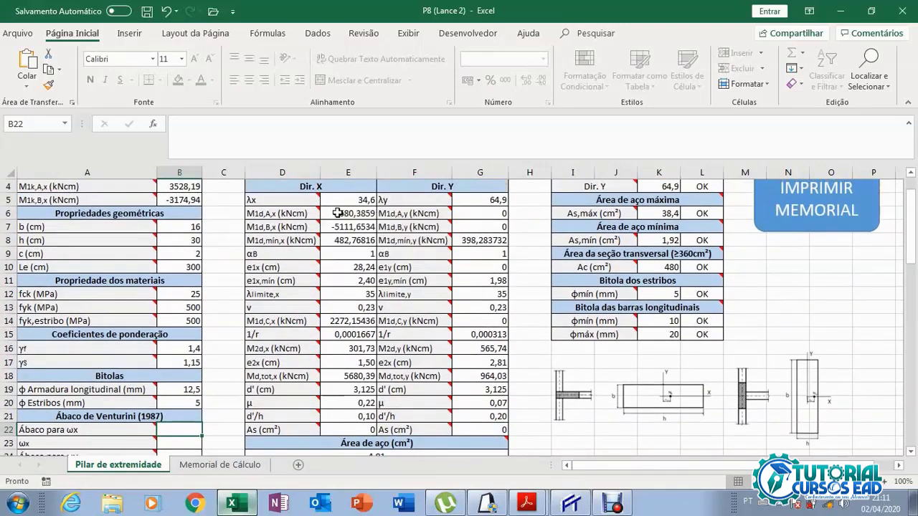
scroll(337, 213, "down", 1)
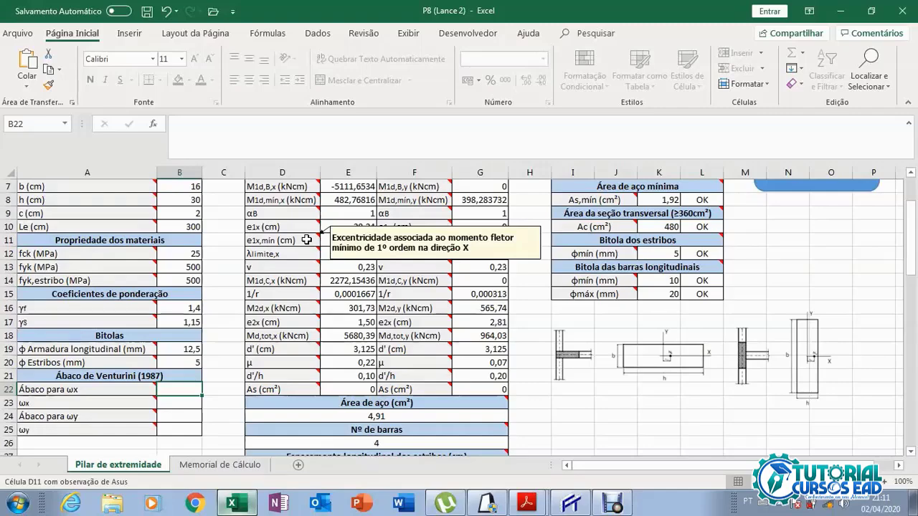
scroll(307, 240, "up", 1)
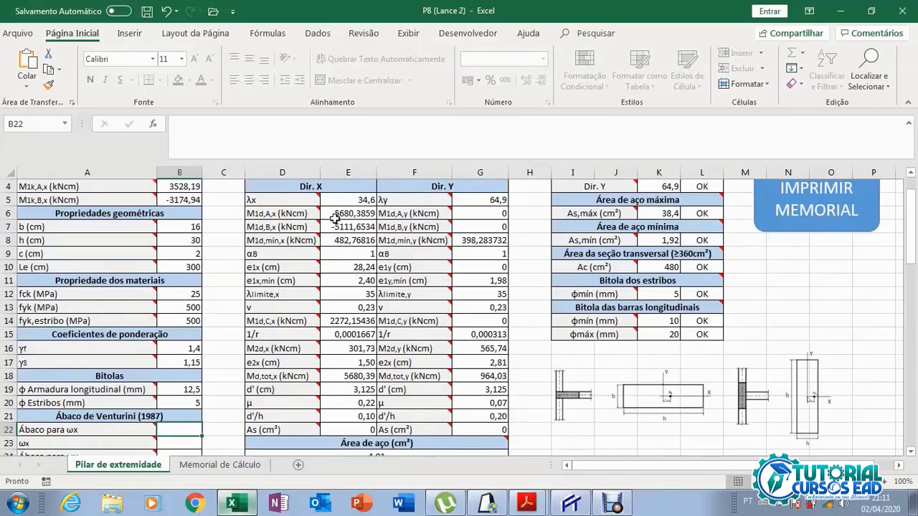
scroll(341, 240, "up", 1)
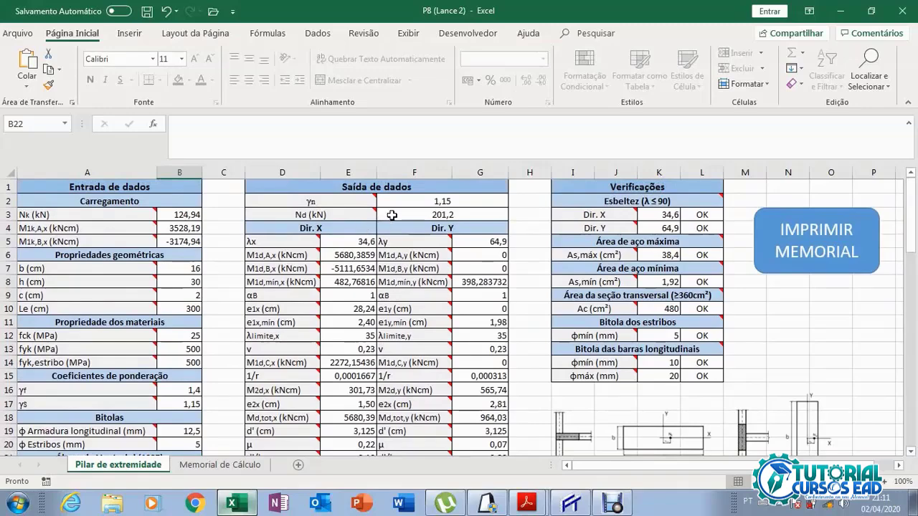
scroll(380, 220, "down", 1)
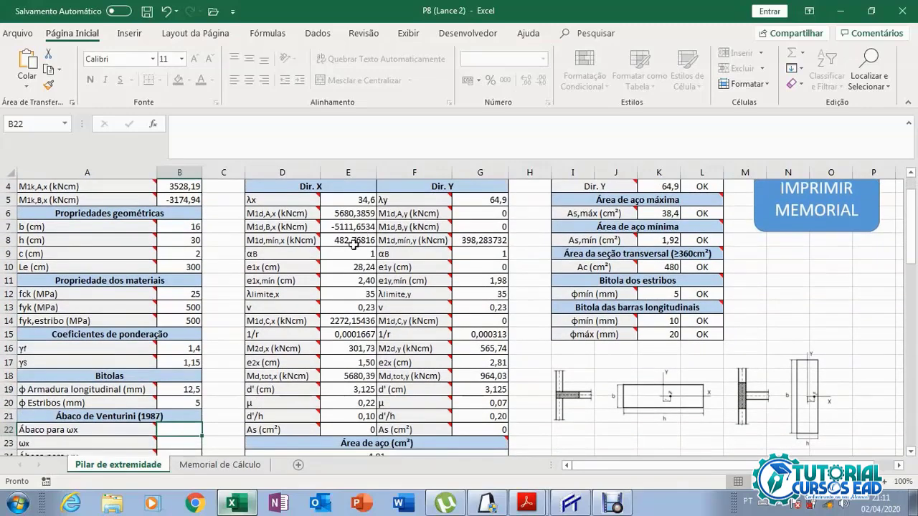
scroll(353, 245, "down", 1)
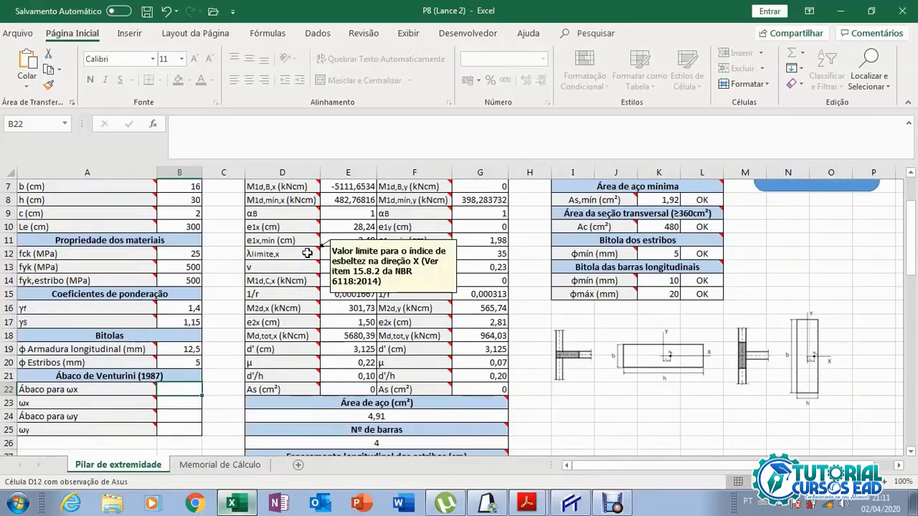
scroll(337, 253, "up", 1)
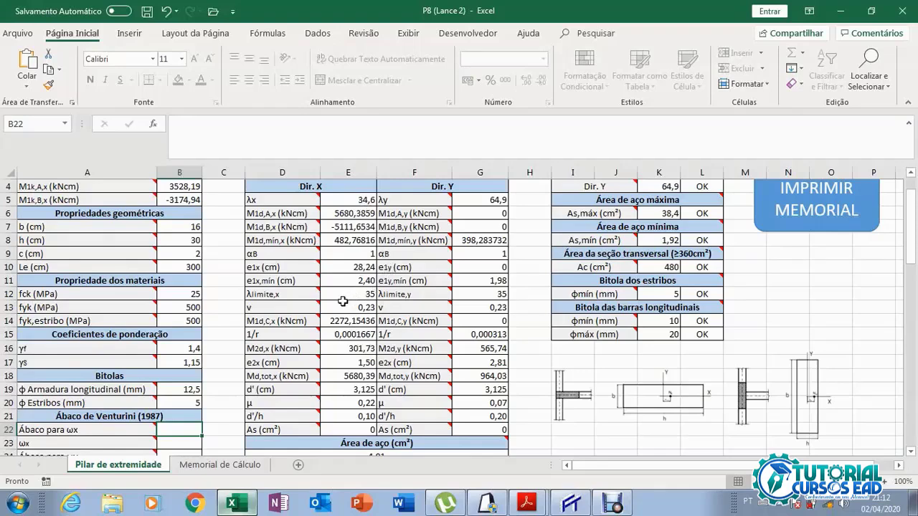
mouse_move(311, 307)
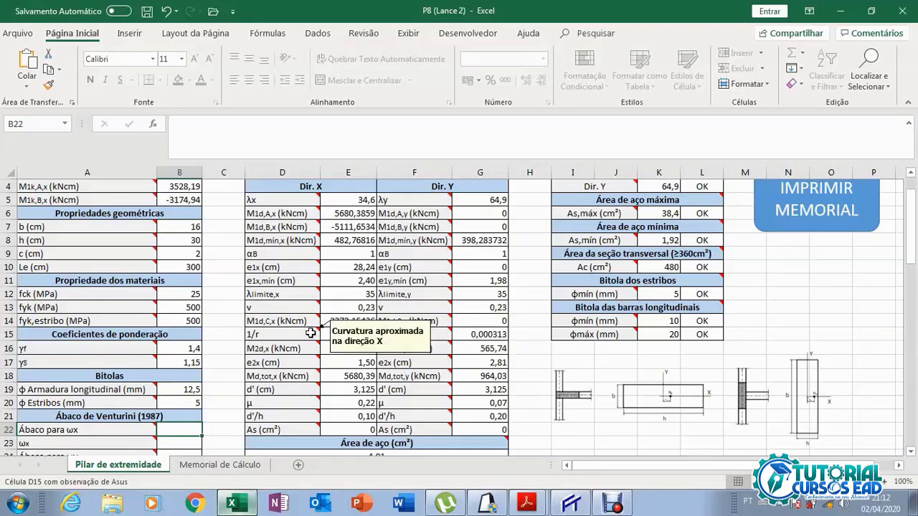
mouse_move(310, 347)
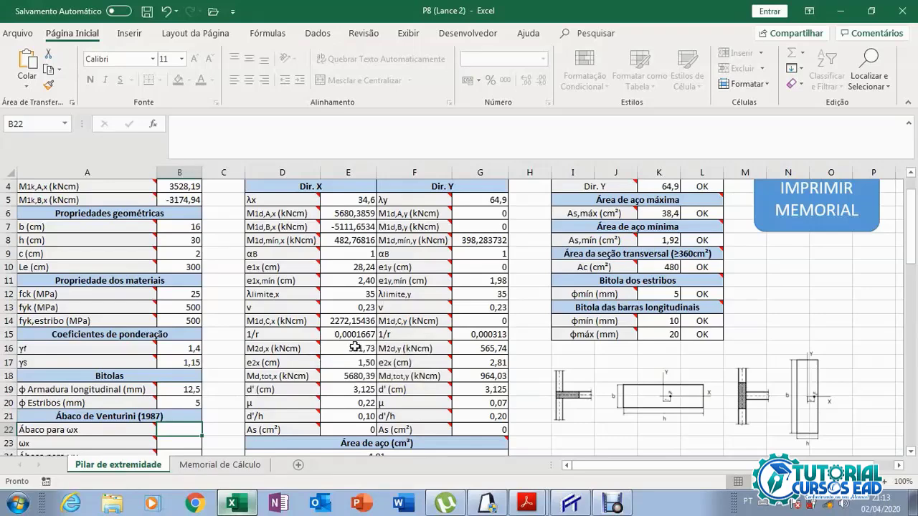
scroll(352, 347, "up", 1)
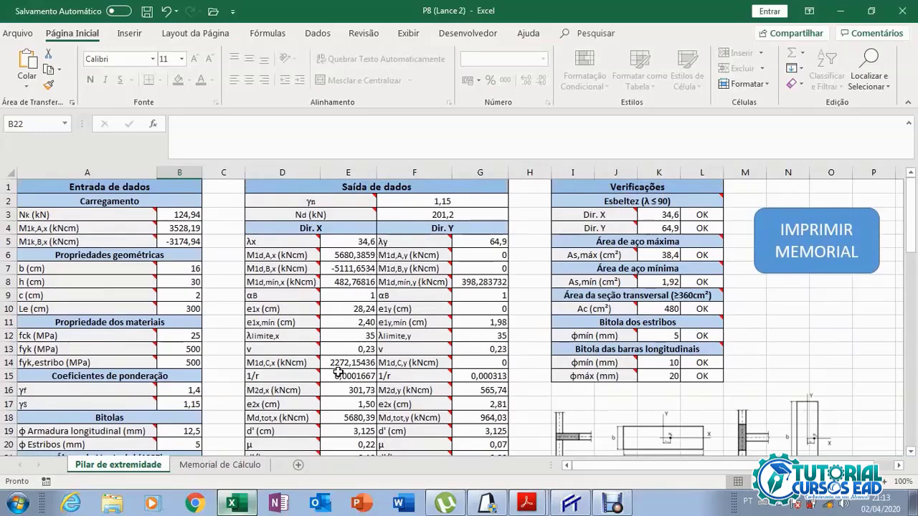
Examine the notes and results for the total design moment, d', μ, d'/h and steel area As in direction X
scroll(337, 366, "down", 1)
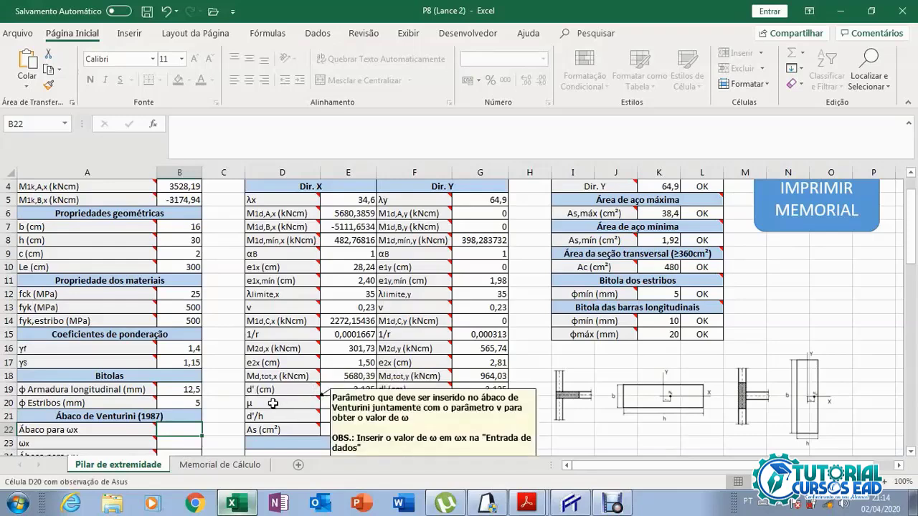
mouse_move(252, 403)
scroll(286, 393, "down", 1)
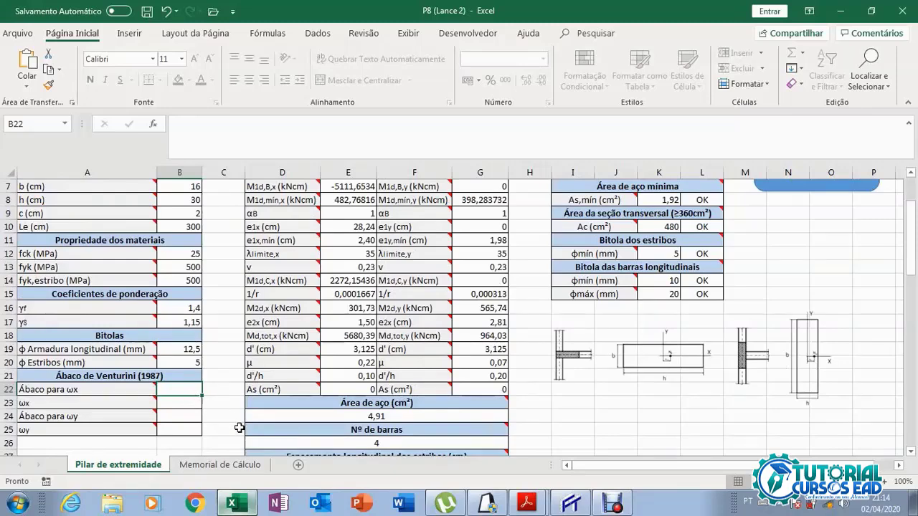
scroll(240, 430, "up", 1)
mouse_move(286, 416)
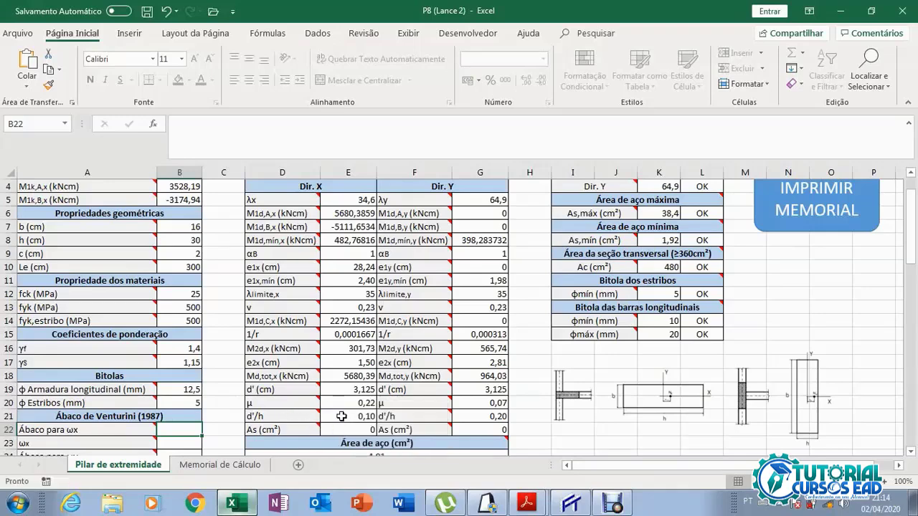
scroll(340, 416, "down", 3)
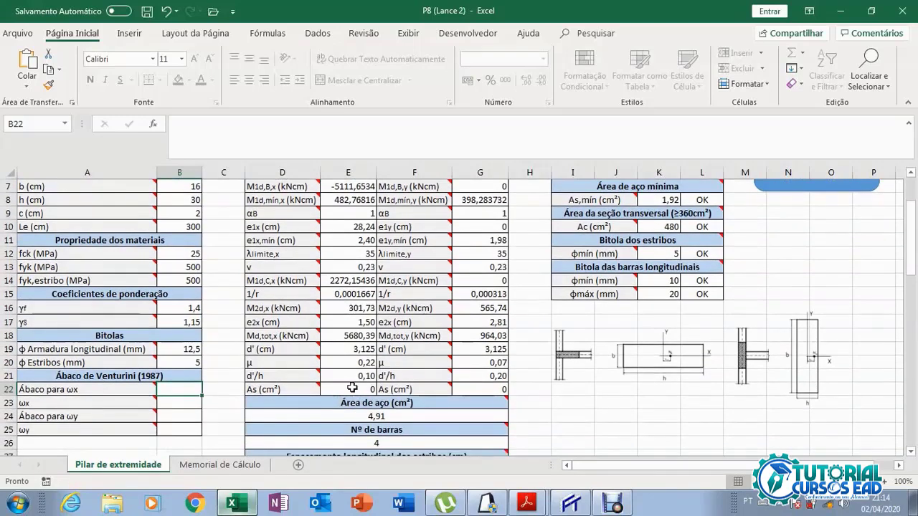
mouse_move(308, 387)
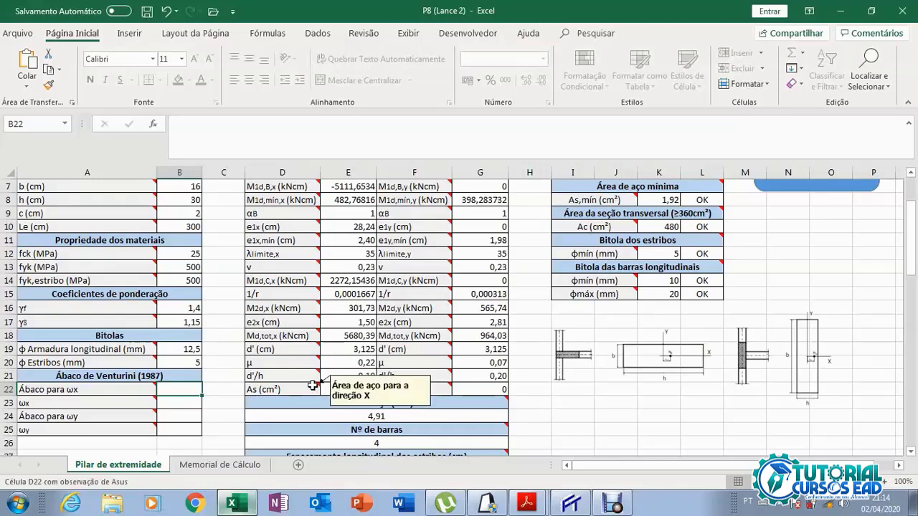
scroll(352, 385, "up", 3)
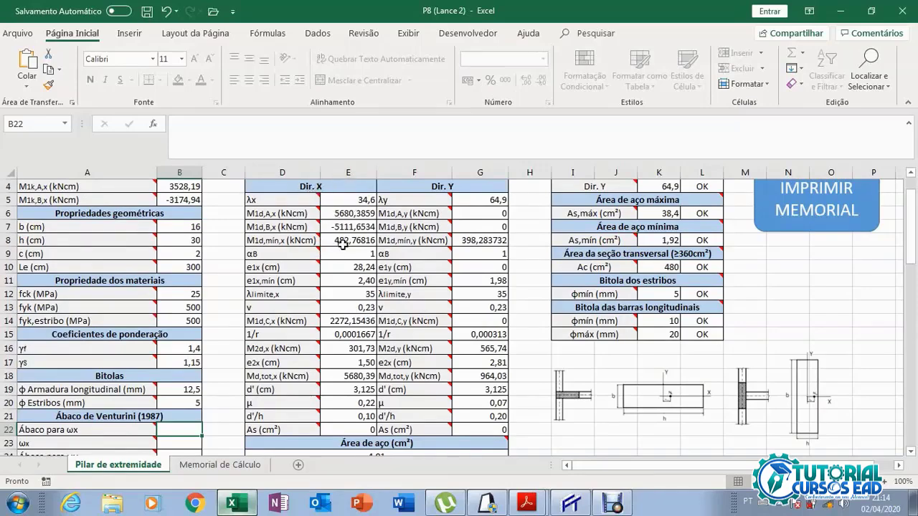
scroll(343, 248, "down", 4)
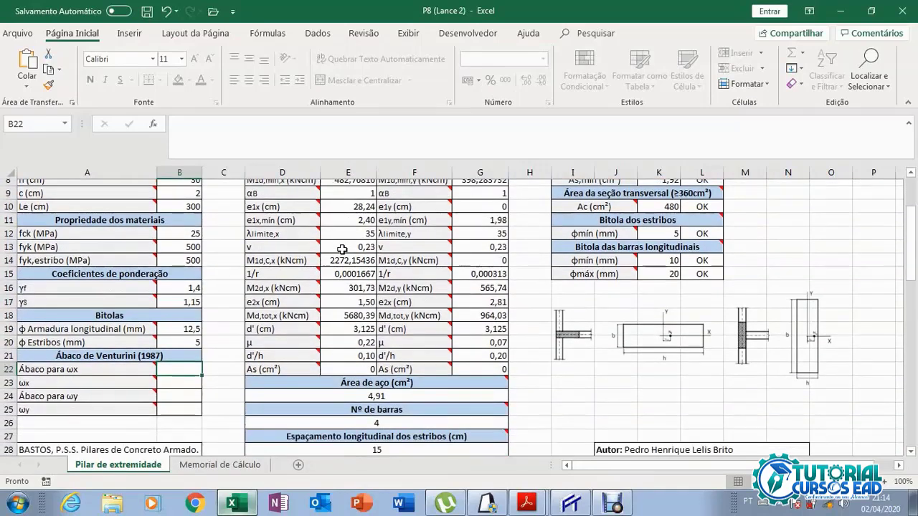
Review the direction Y results, the adopted steel area, the number of bars and the longitudinal stirrup spacing
scroll(341, 264, "up", 5)
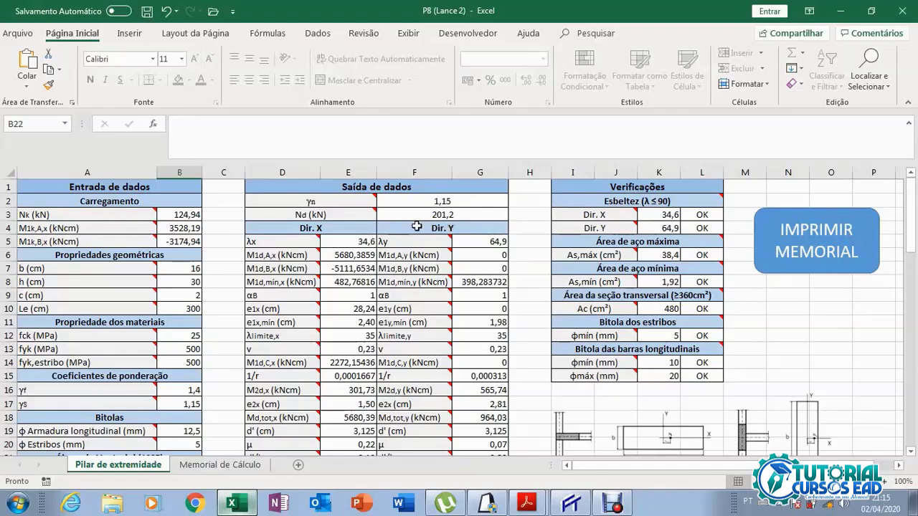
scroll(362, 271, "down", 2)
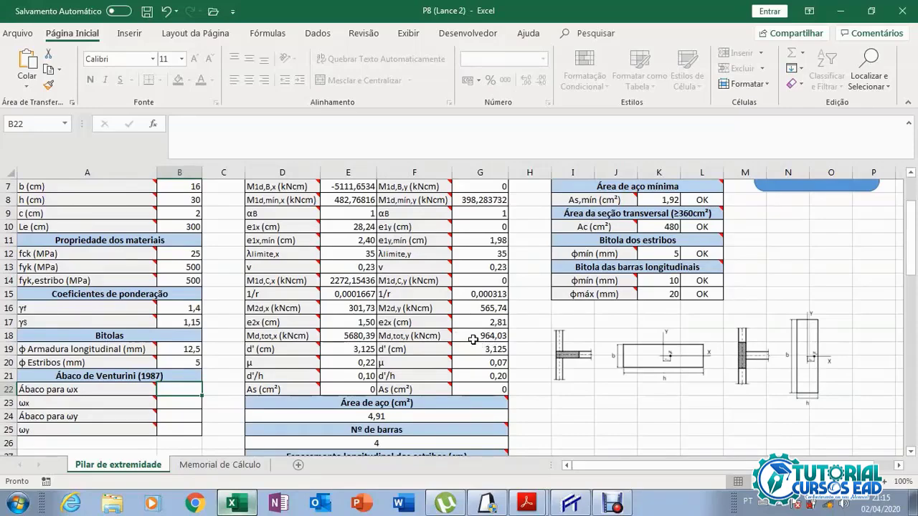
scroll(430, 351, "up", 1)
scroll(340, 378, "down", 1)
scroll(412, 408, "down", 1)
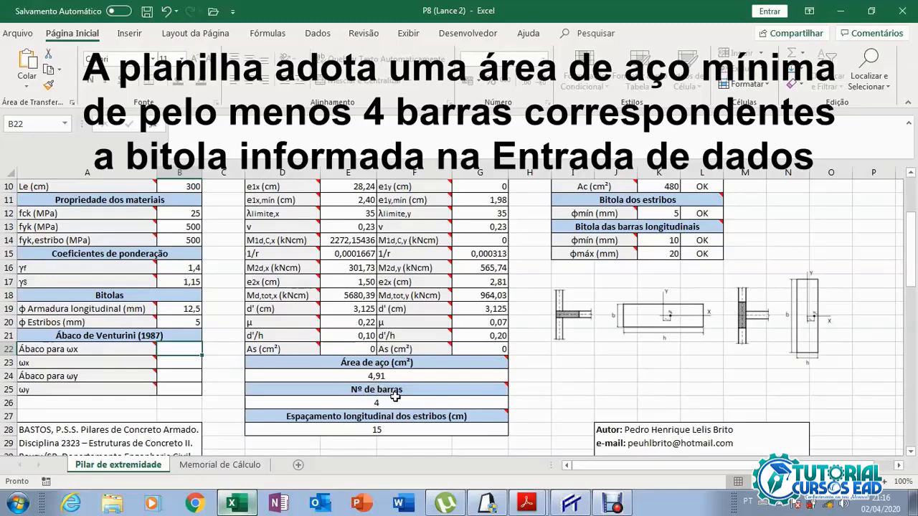
Check μ and d'/h for direction X, and find the matching Ábaco A-2 (d'/h = 0,10) in the Venturini PDF in Acrobat Reader
scroll(391, 400, "up", 1)
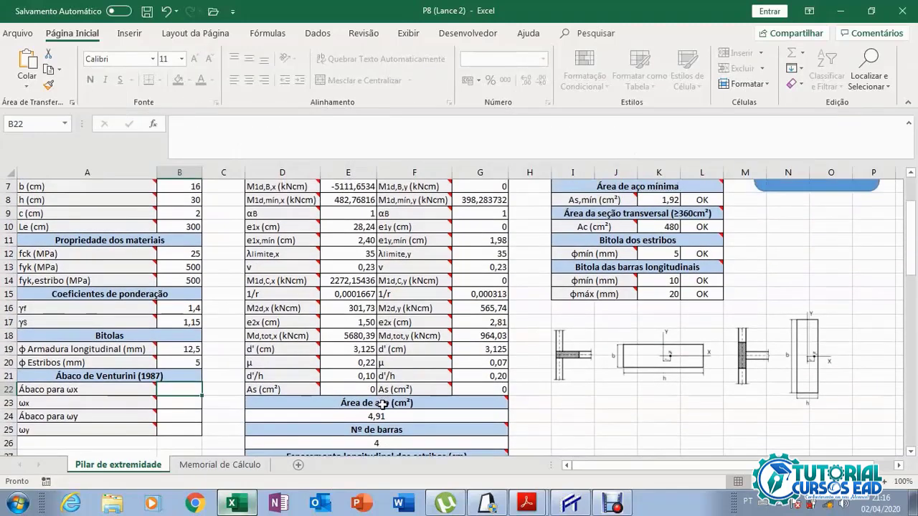
scroll(362, 413, "up", 1)
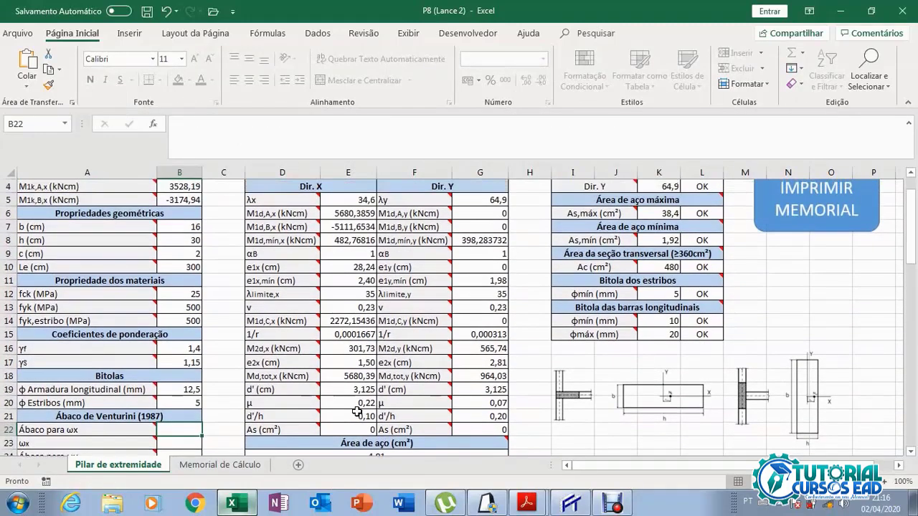
scroll(357, 410, "down", 1)
scroll(347, 387, "up", 1)
mouse_move(313, 418)
left_click(524, 505)
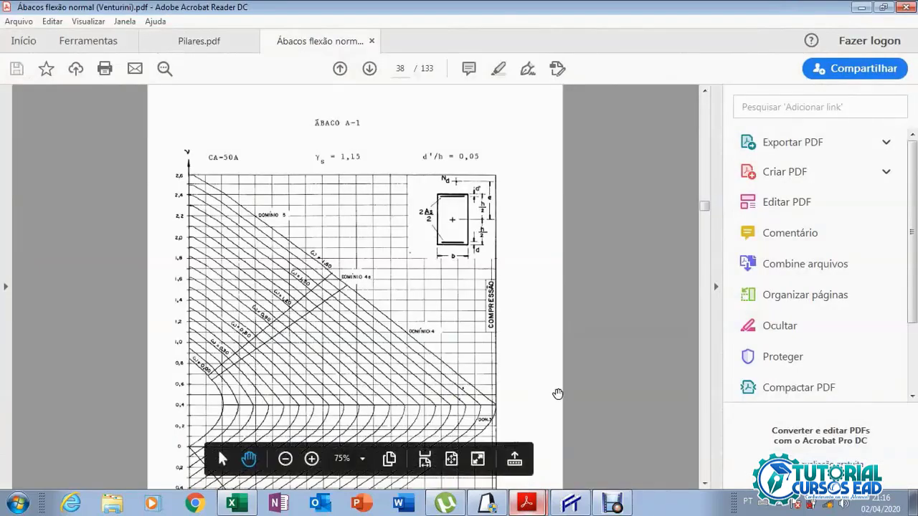
scroll(545, 284, "down", 5)
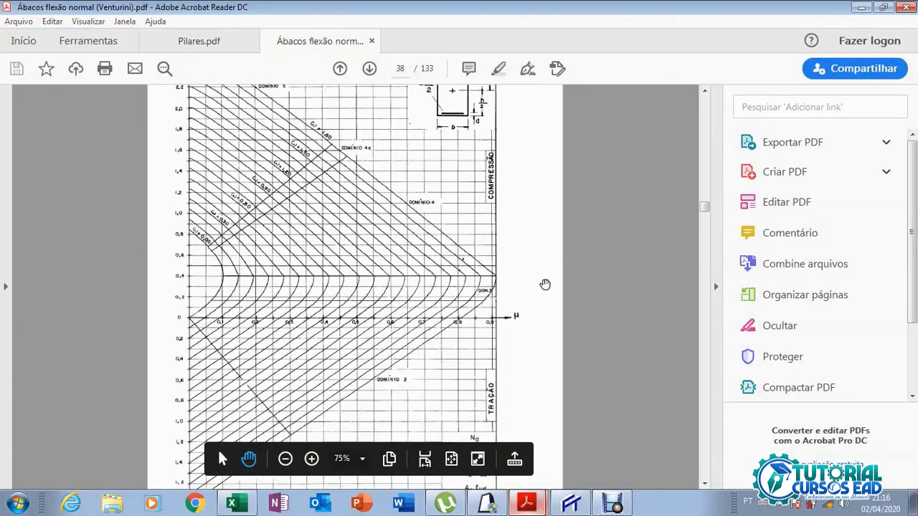
scroll(545, 285, "down", 10)
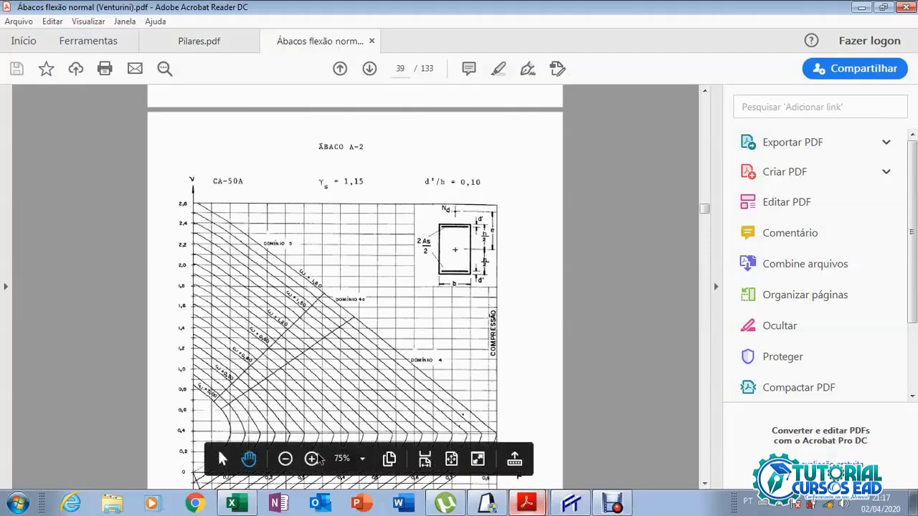
Read ω for direction X on Ábaco A-2, using the v and μ values from the Excel spreadsheet
left_click(310, 459)
left_click(310, 459)
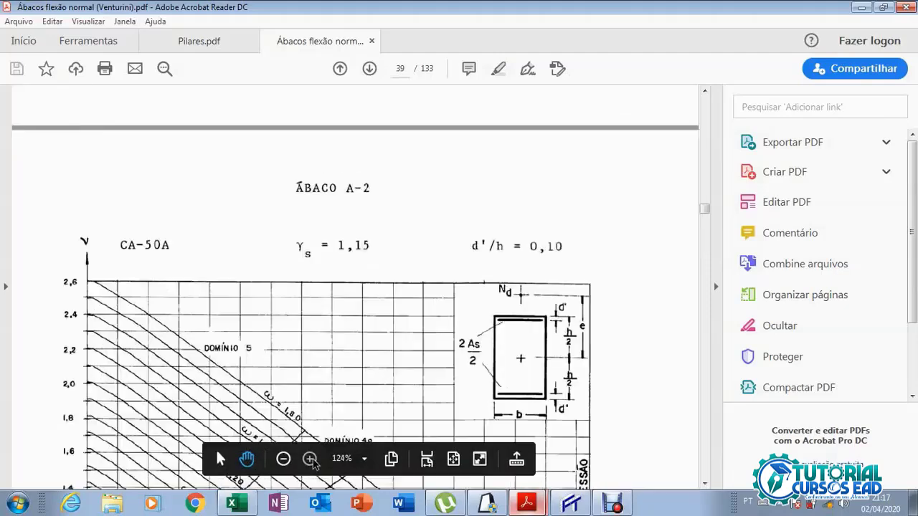
scroll(319, 323, "down", 2)
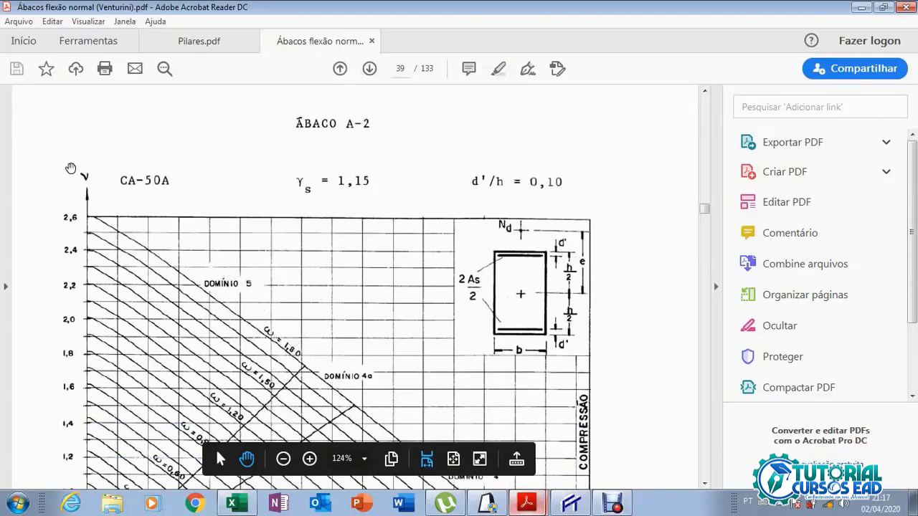
scroll(202, 208, "down", 3)
scroll(202, 207, "down", 8)
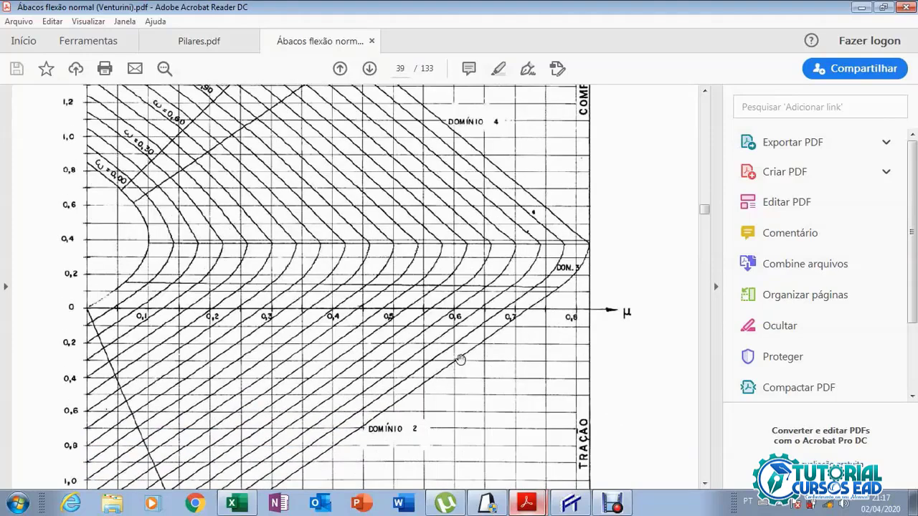
scroll(596, 328, "up", 6)
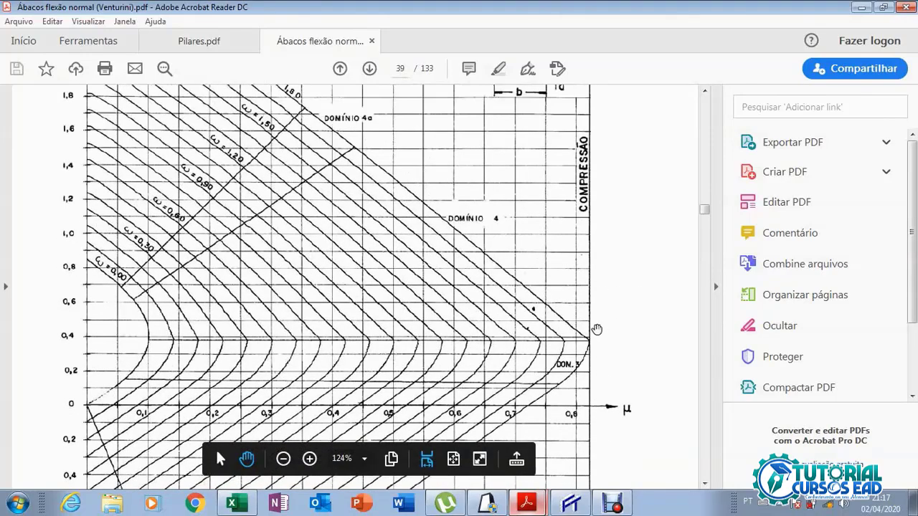
left_click(249, 506)
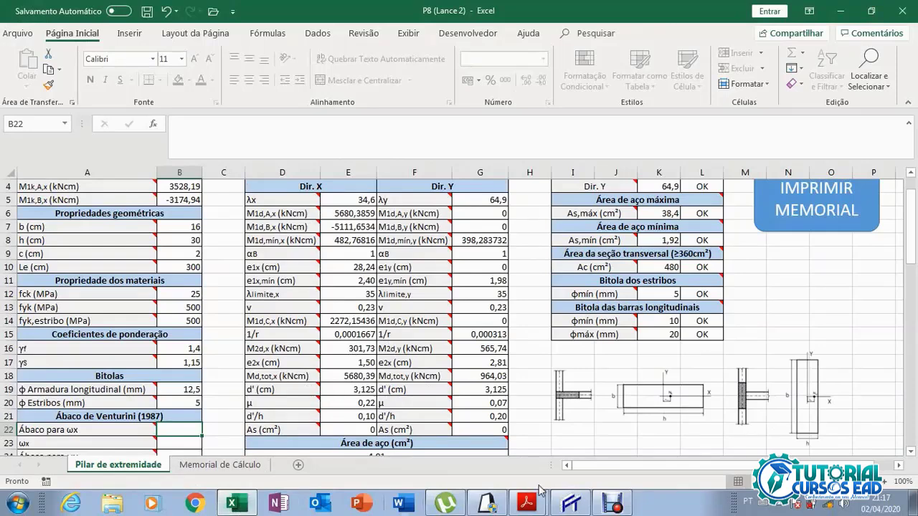
left_click(523, 506)
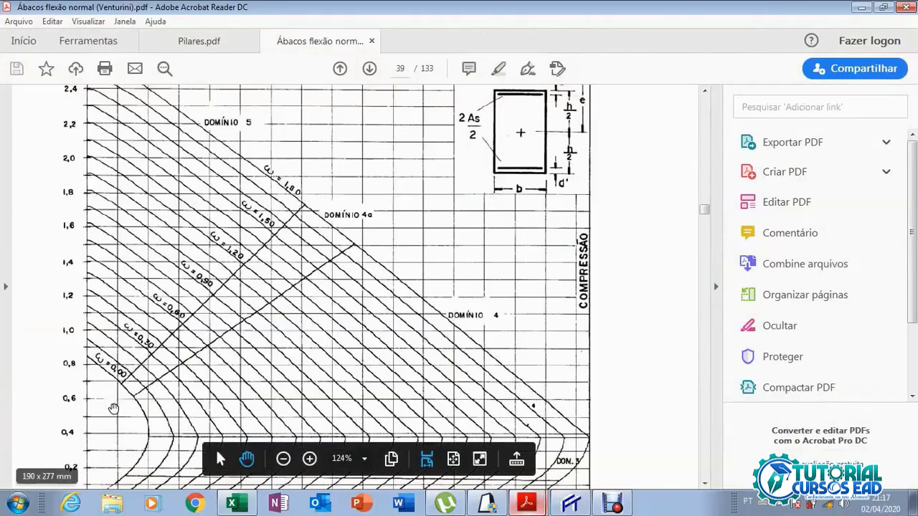
scroll(113, 408, "down", 2)
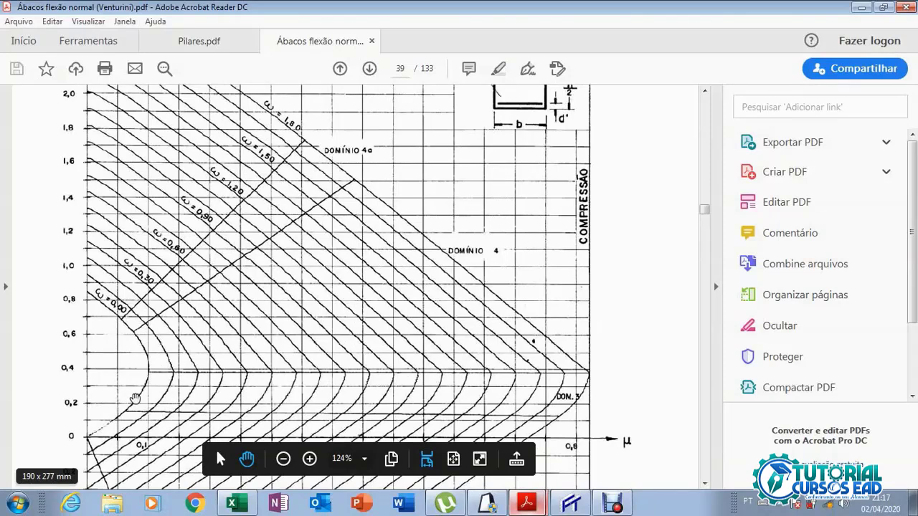
scroll(188, 399, "down", 1)
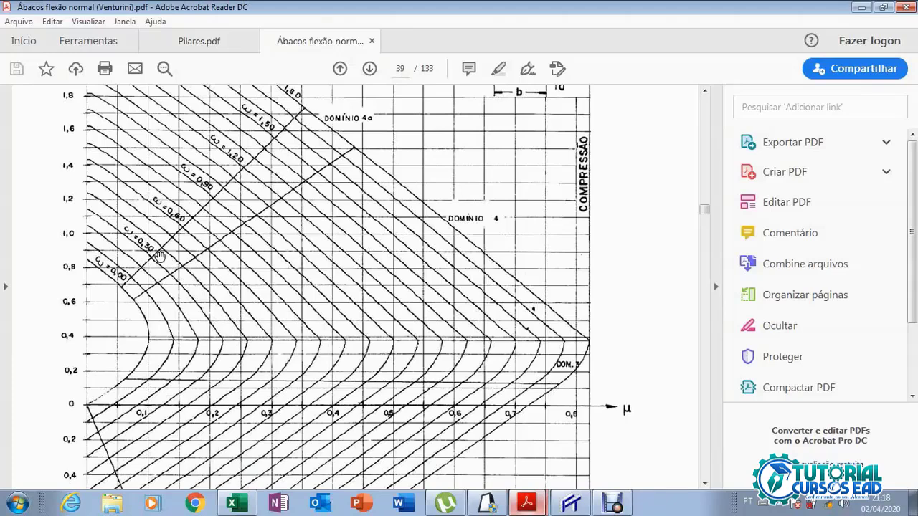
Back in the Excel spreadsheet, enter 0,35 for ωx and A-2 as the abacus used for ωx
left_click(231, 504)
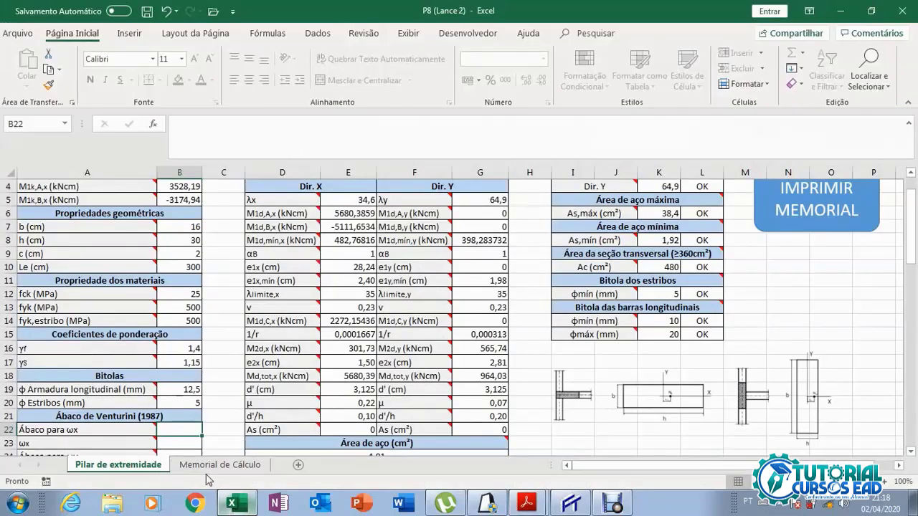
scroll(206, 429, "down", 1)
key("Return")
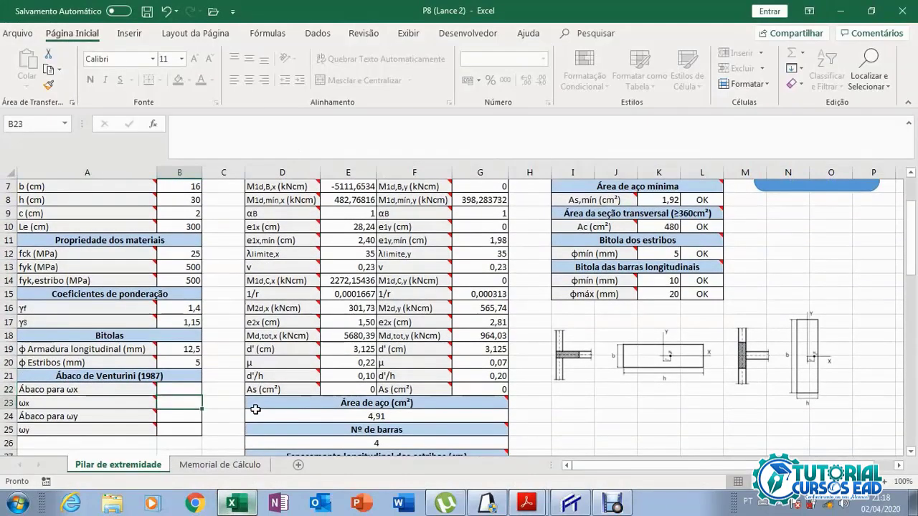
type("0,3")
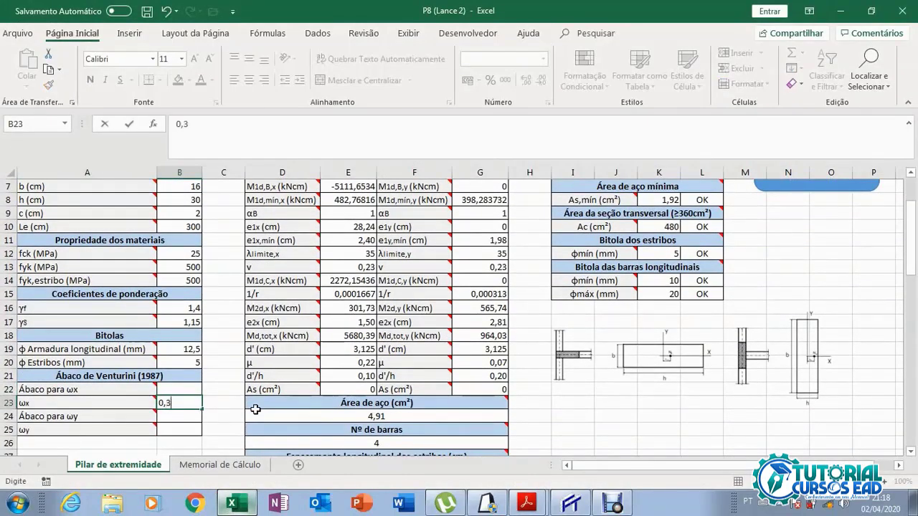
type("5")
left_click(188, 389)
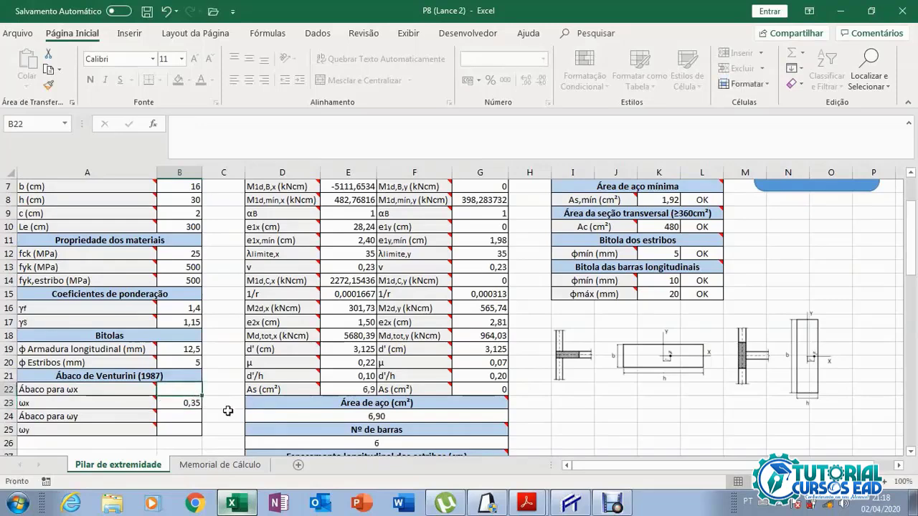
type("A")
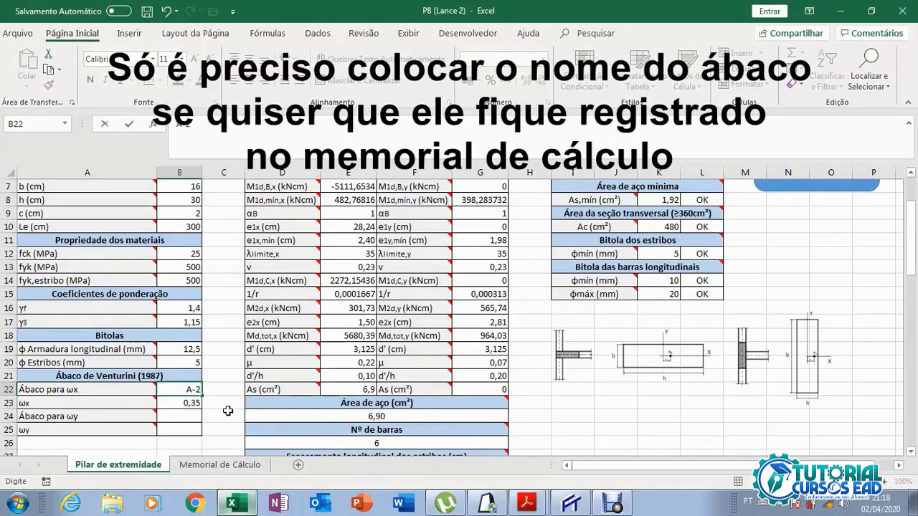
type("-2")
Check the updated steel area and number of bars, with the entry for the ωy abacus selected
left_click(193, 416)
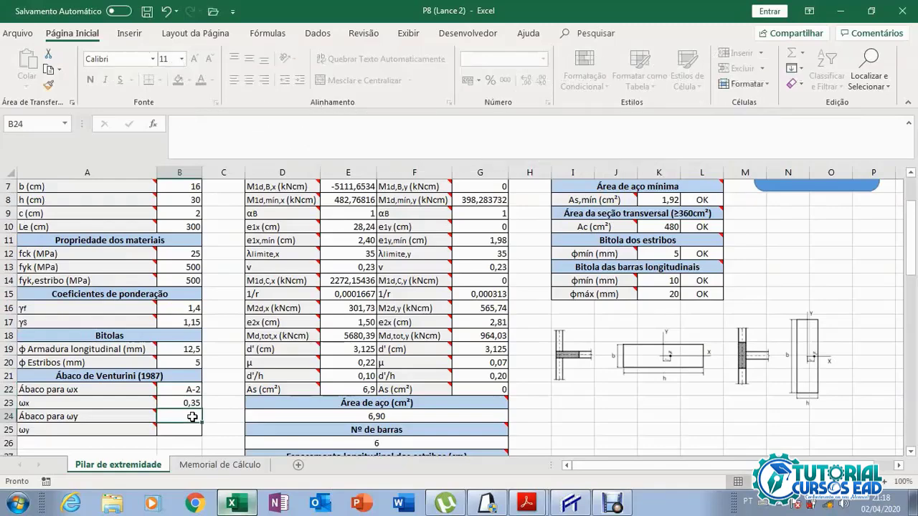
scroll(421, 410, "down", 1)
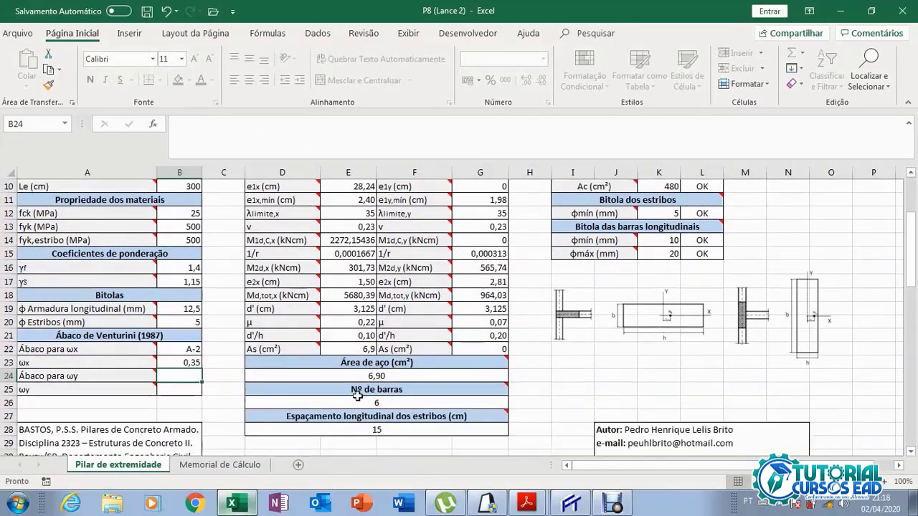
scroll(381, 434, "up", 1)
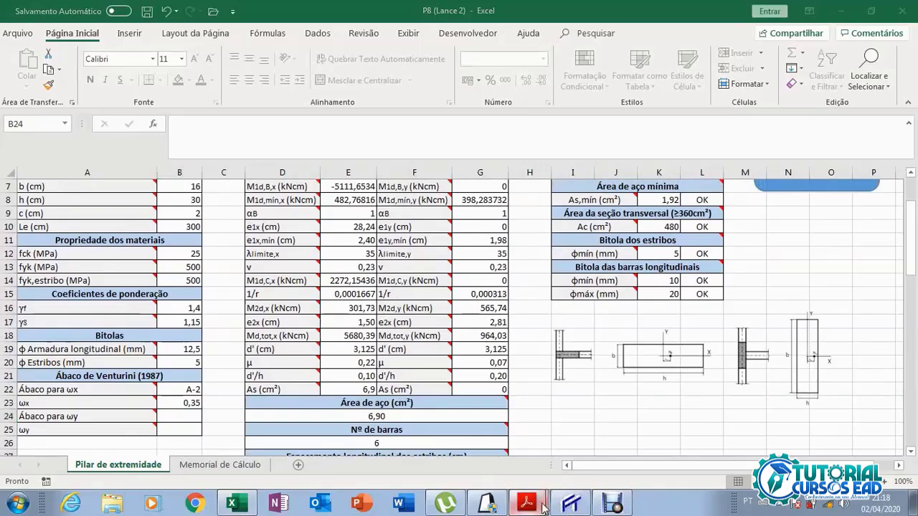
Examine the d'/h value and section sketch of Ábaco A-2 in the Venturini PDF, and return to the Excel spreadsheet
left_click(527, 503)
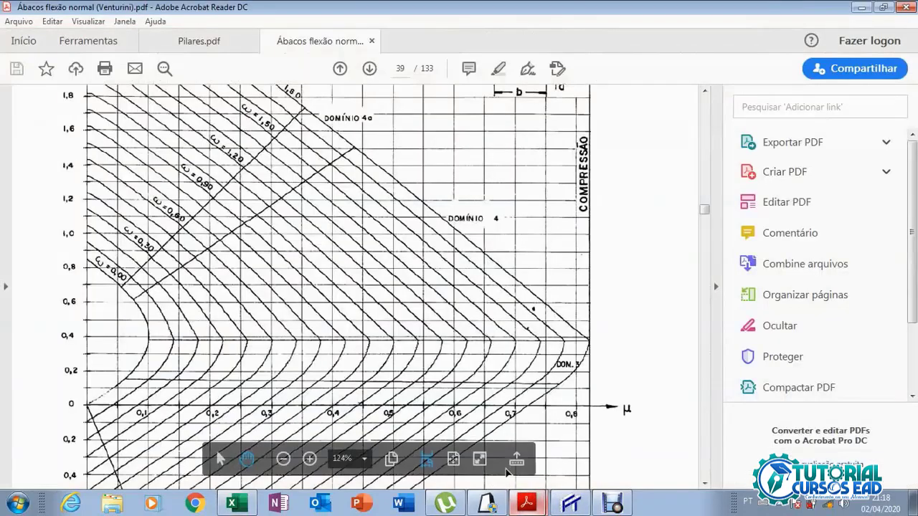
scroll(526, 374, "up", 2)
scroll(527, 374, "up", 5)
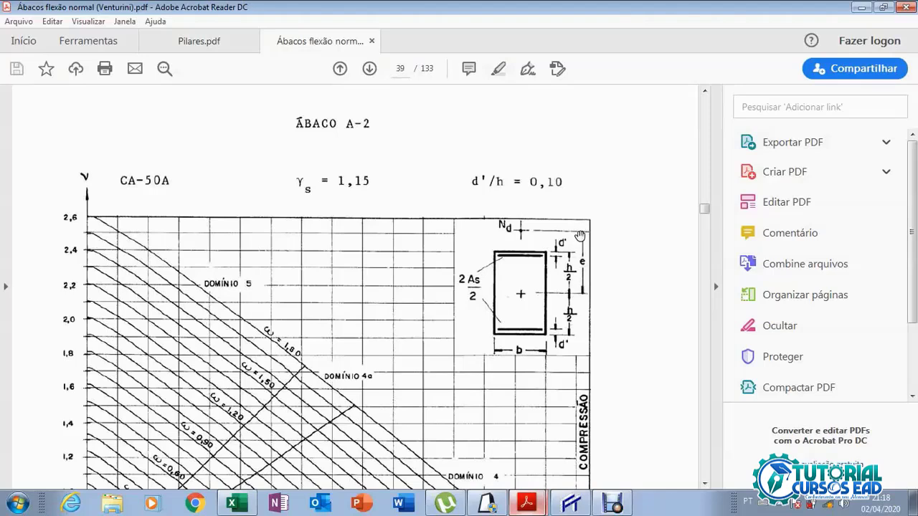
scroll(575, 233, "down", 1)
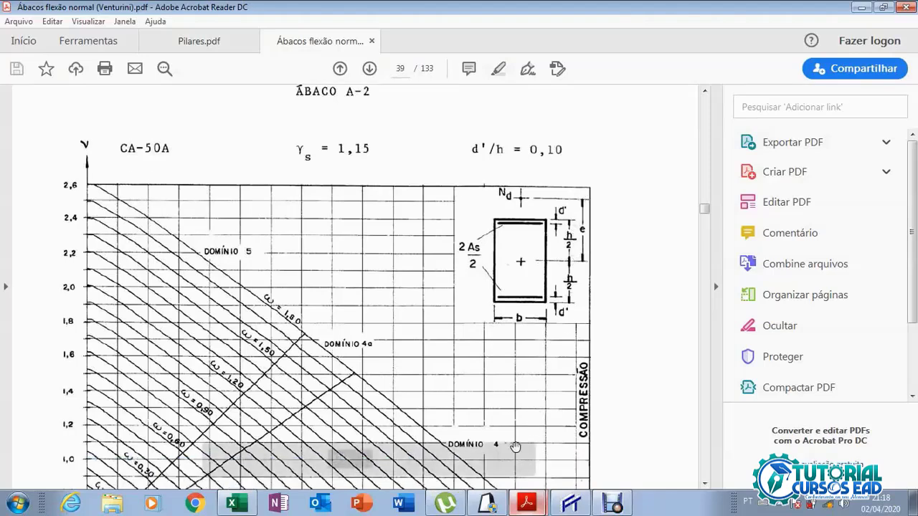
left_click(232, 504)
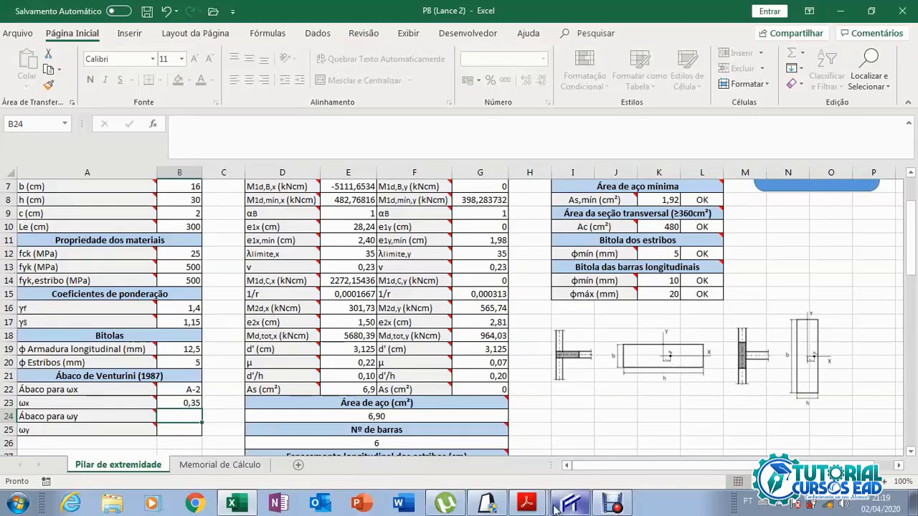
Switch to the Venturini PDF and look through the abacuses after A-2 to find Ábaco A-7, with d'/h = 0,10 and six bars
left_click(527, 502)
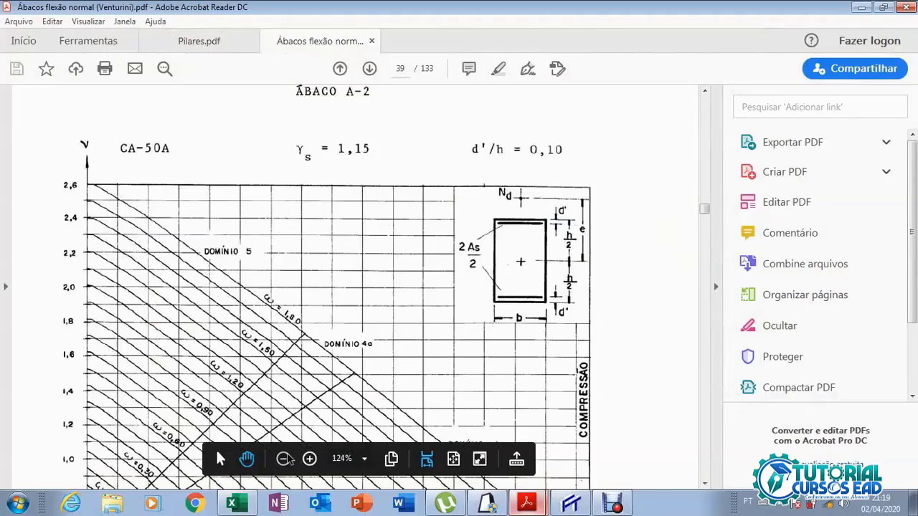
left_click(283, 459)
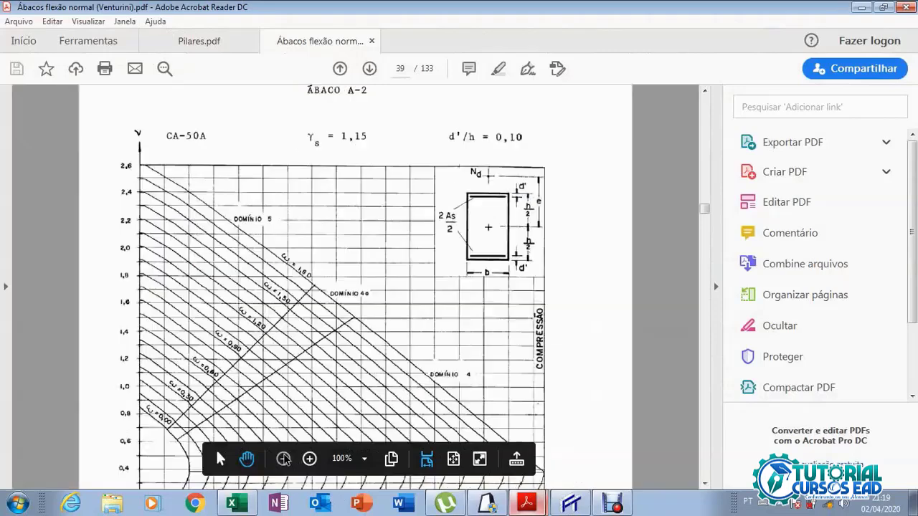
left_click(283, 459)
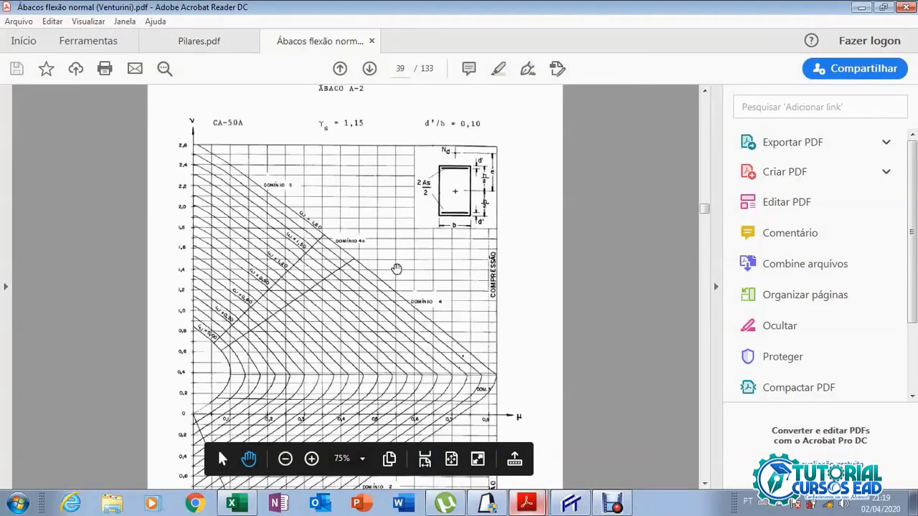
scroll(416, 258, "down", 15)
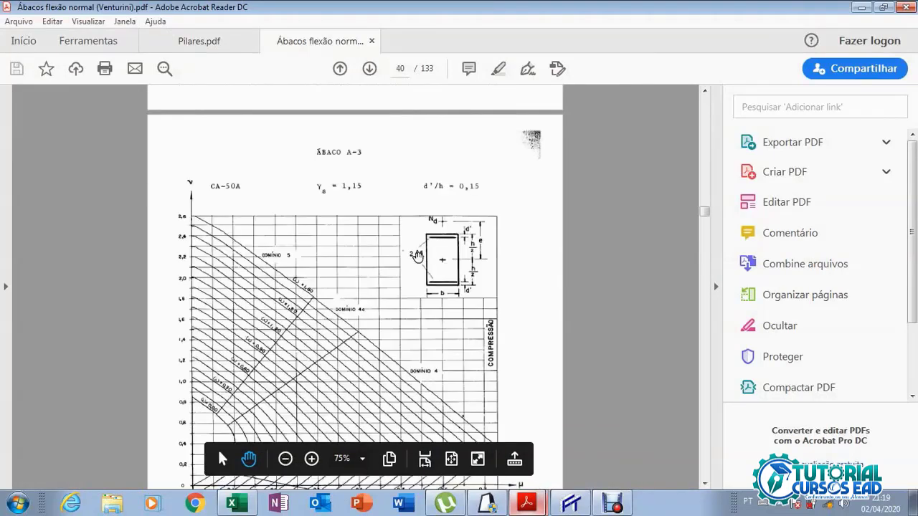
scroll(416, 256, "down", 15)
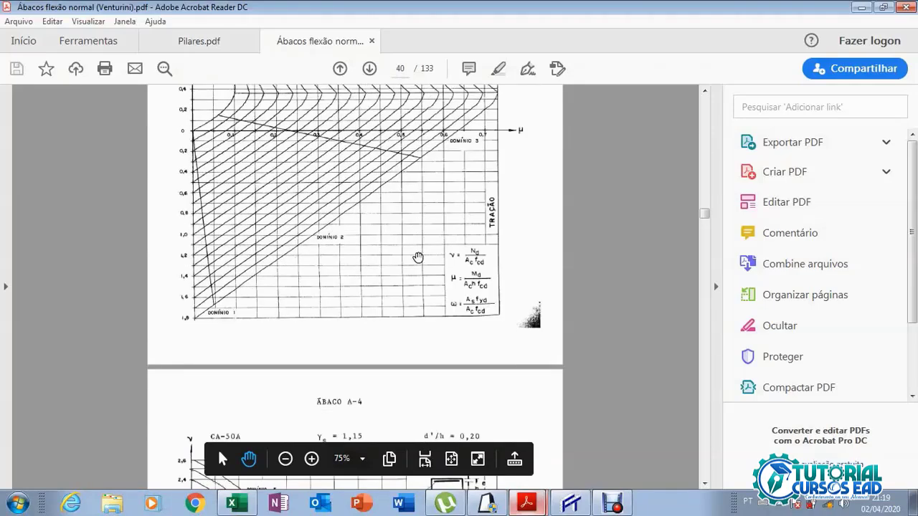
scroll(418, 258, "down", 15)
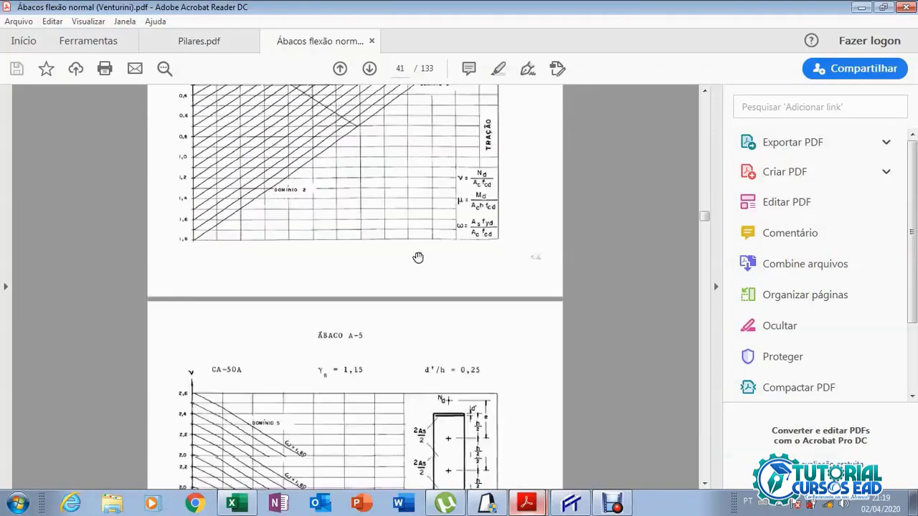
scroll(418, 257, "down", 15)
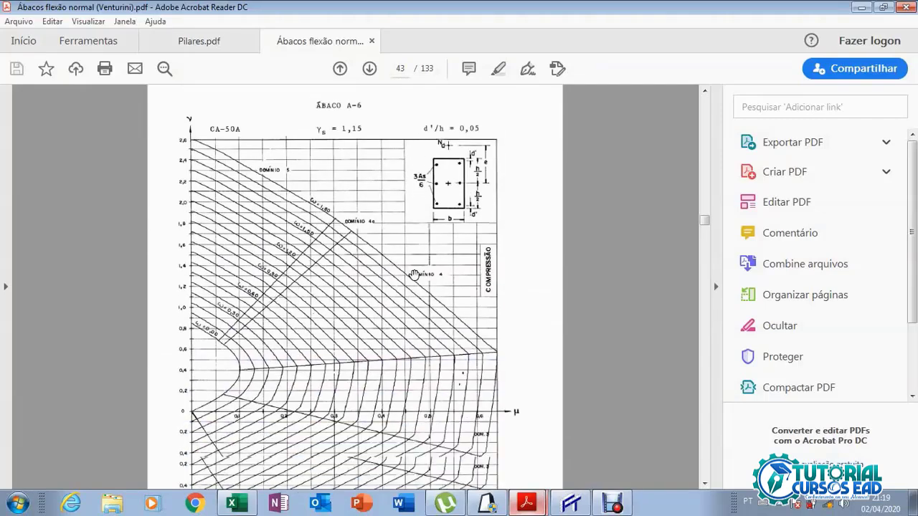
scroll(412, 269, "down", 15)
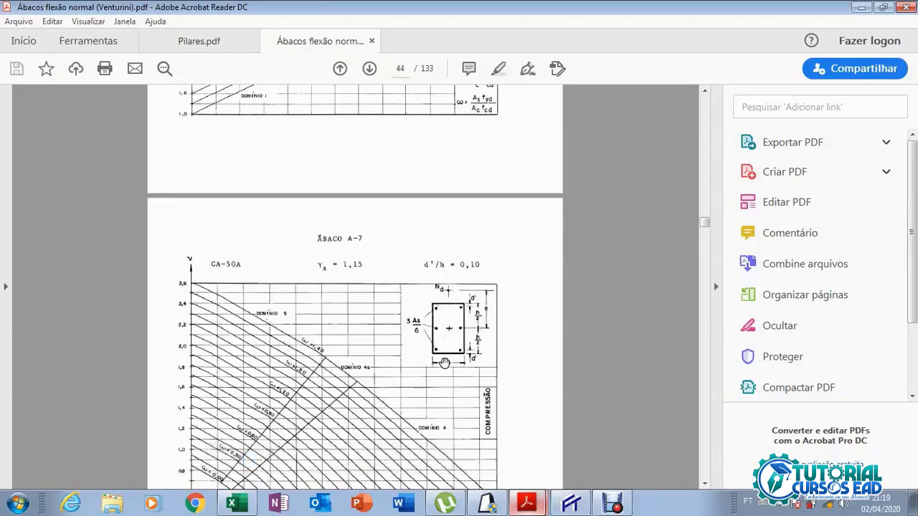
scroll(442, 359, "down", 1)
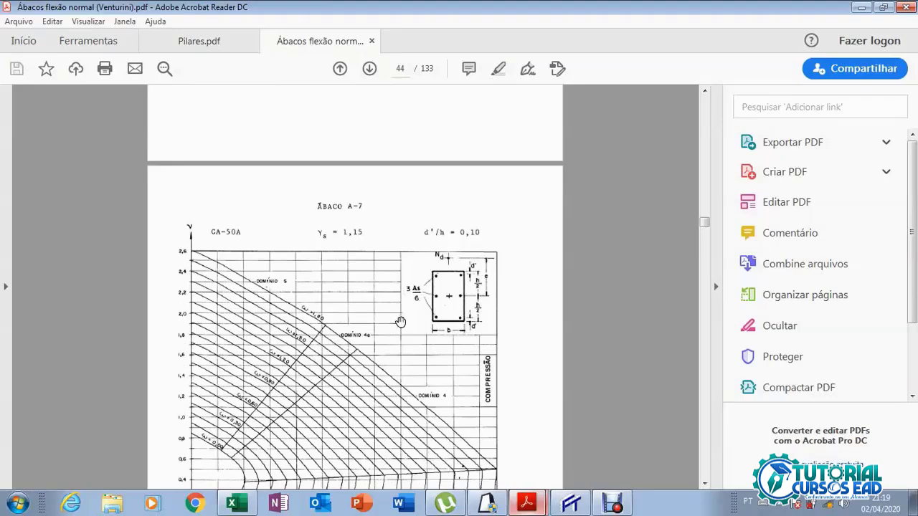
scroll(396, 322, "down", 2)
scroll(388, 322, "down", 3)
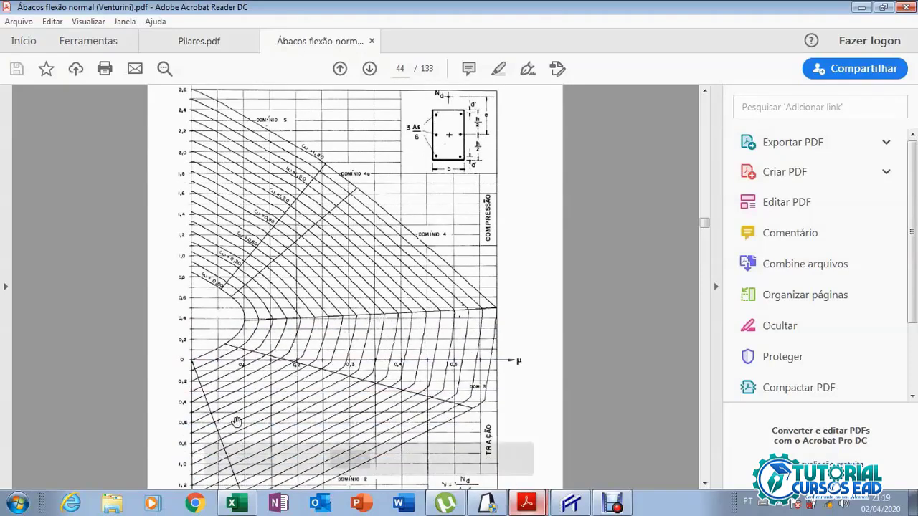
Read ω for direction X on Ábaco A-7, using the spreadsheet's v and μ values
left_click(311, 459)
left_click(310, 459)
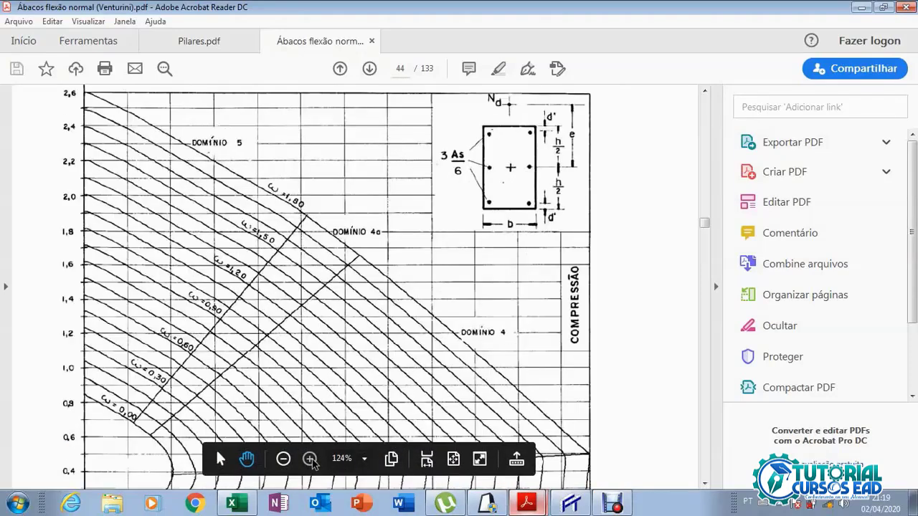
scroll(145, 357, "down", 5)
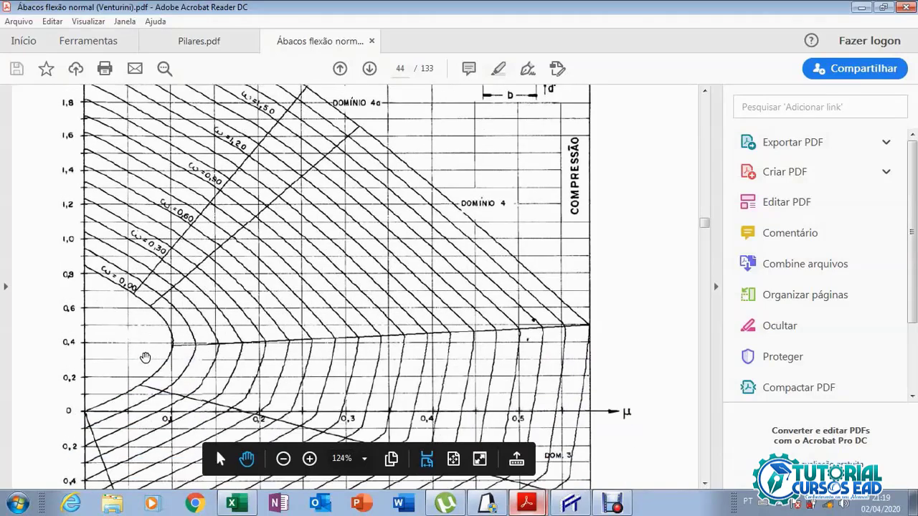
scroll(140, 359, "up", 3)
scroll(395, 262, "down", 3)
scroll(370, 273, "up", 4)
scroll(372, 305, "down", 1)
scroll(513, 189, "up", 3)
scroll(338, 236, "down", 10)
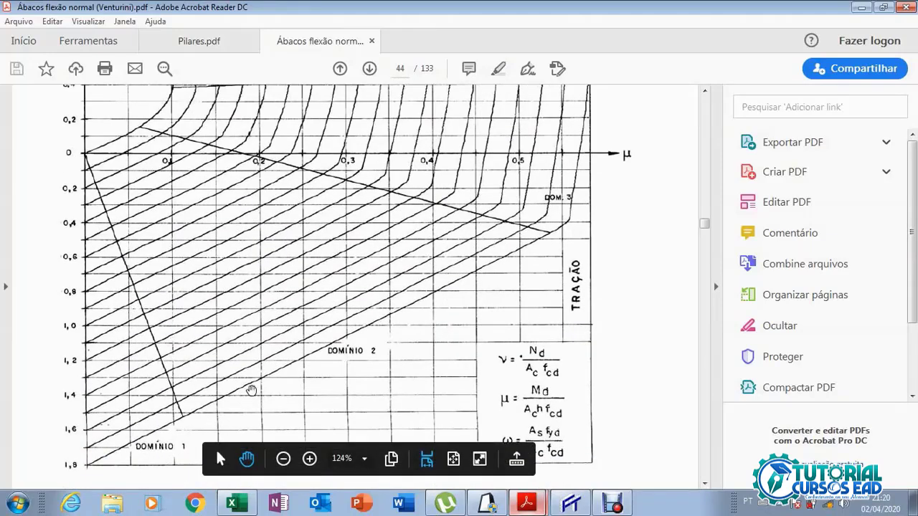
scroll(299, 385, "up", 6)
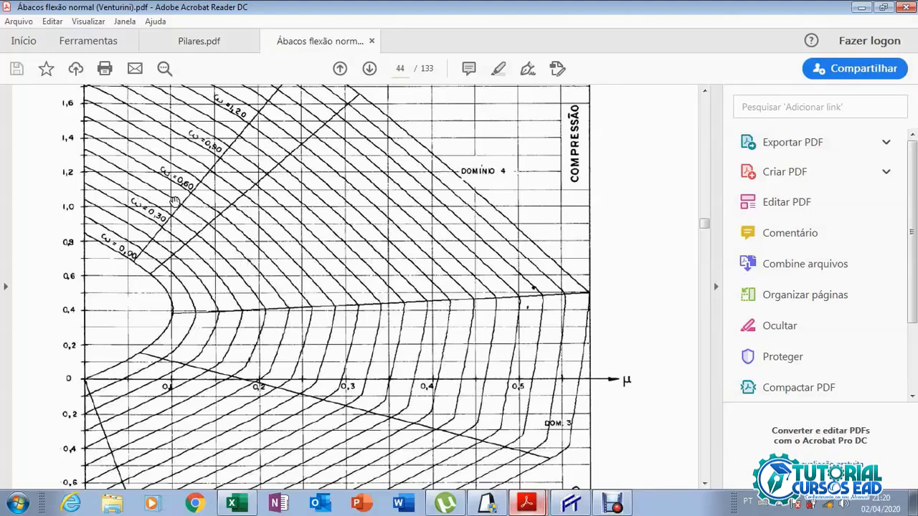
Back in the Excel spreadsheet, set ωx to 0,5 and check the updated steel area and number of bars
key("alt+Tab")
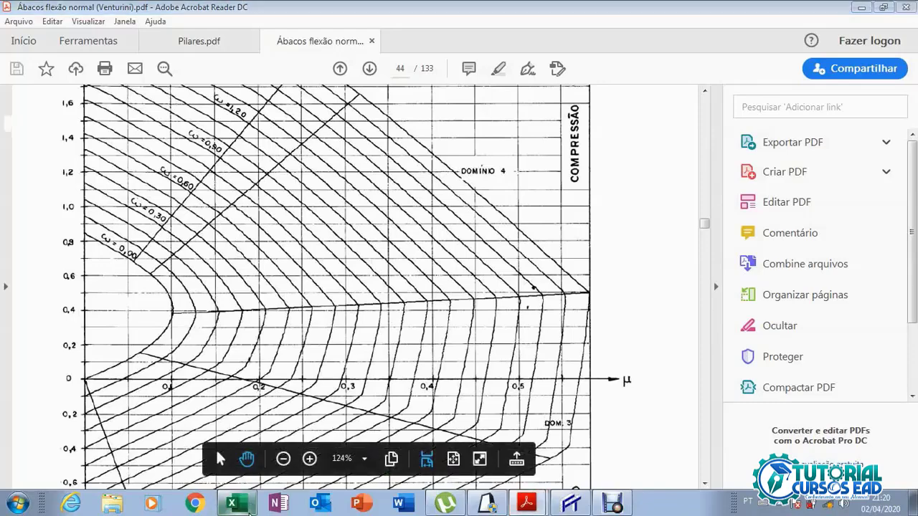
left_click(190, 403)
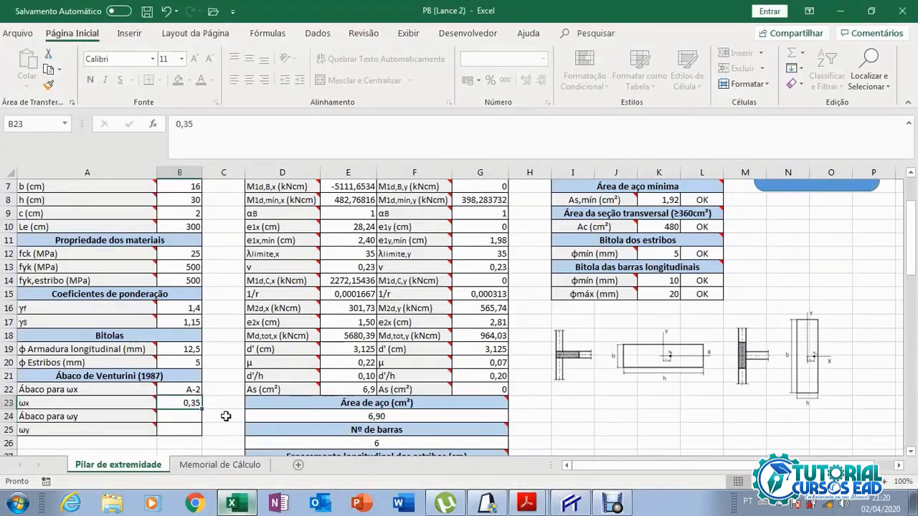
type("0,")
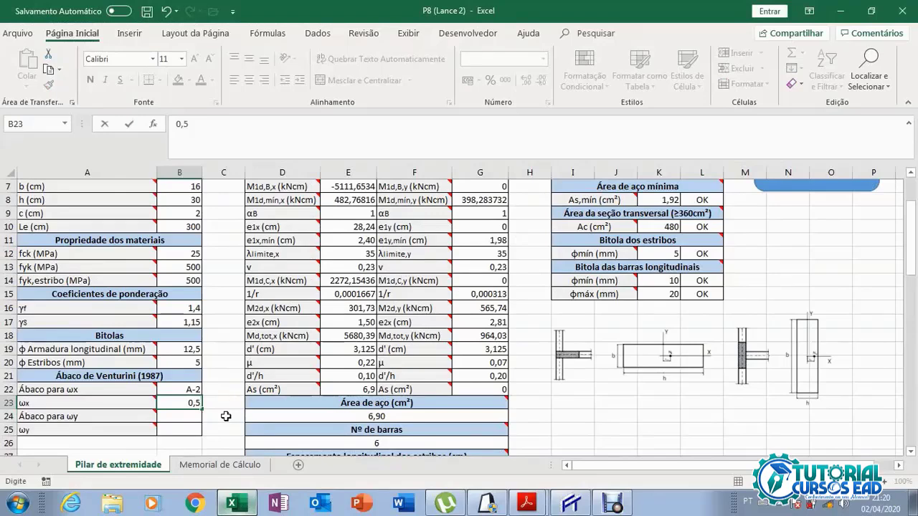
type("5")
left_click(183, 387)
scroll(184, 388, "down", 1)
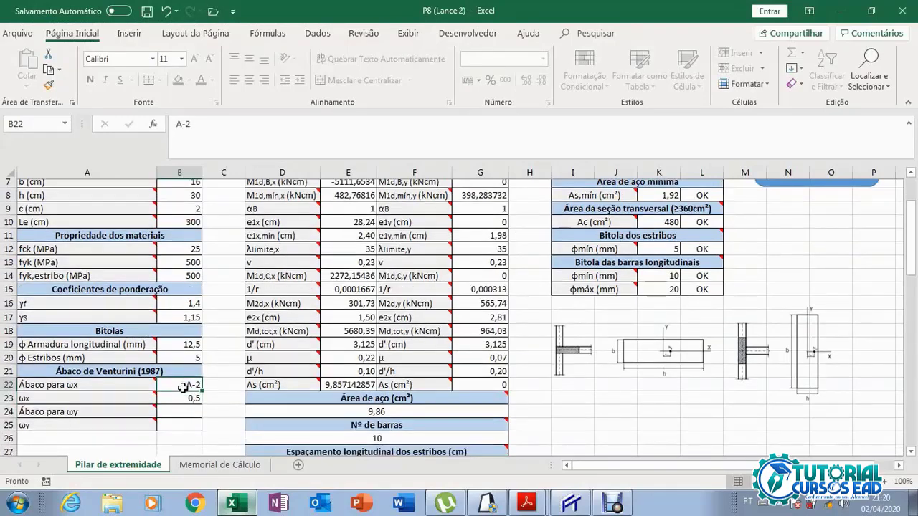
scroll(184, 388, "down", 2)
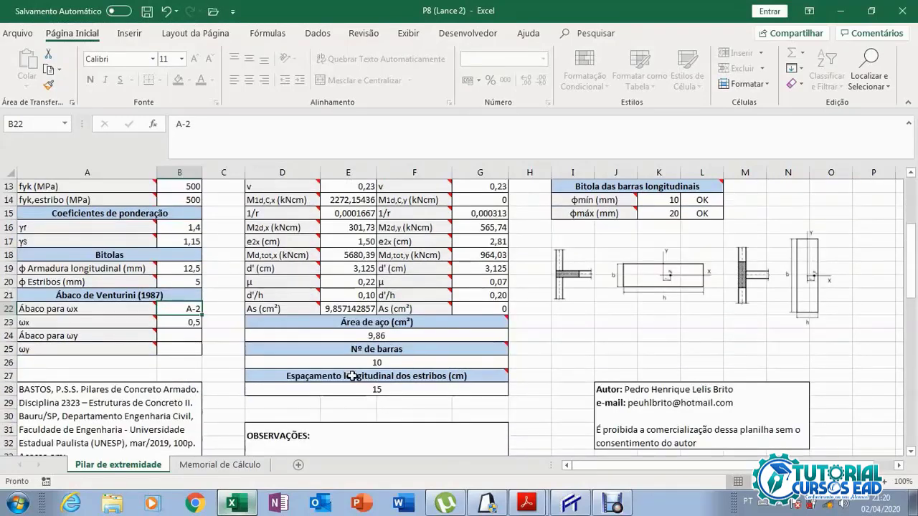
Return to the Venturini PDF and examine the bar layout sketch and ω curves of Ábaco A-7
left_click(534, 505)
scroll(502, 336, "up", 5)
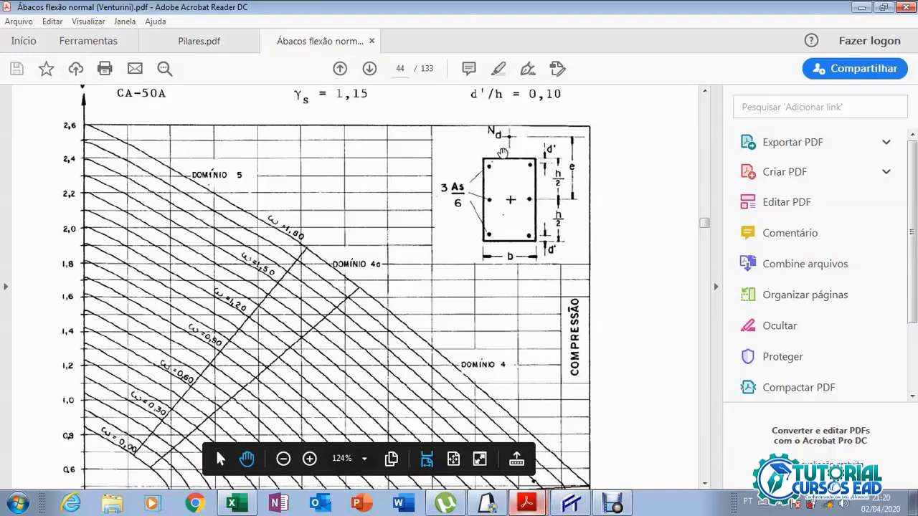
scroll(493, 230, "up", 1)
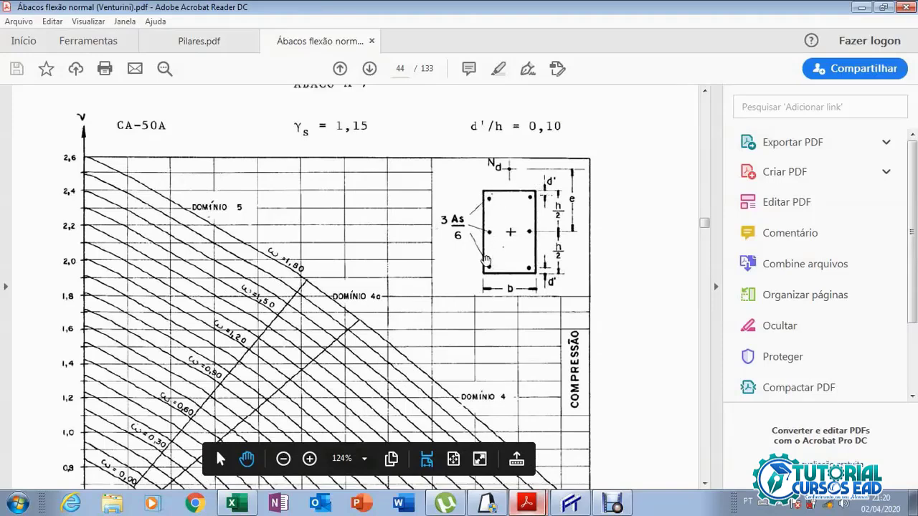
left_click(283, 459)
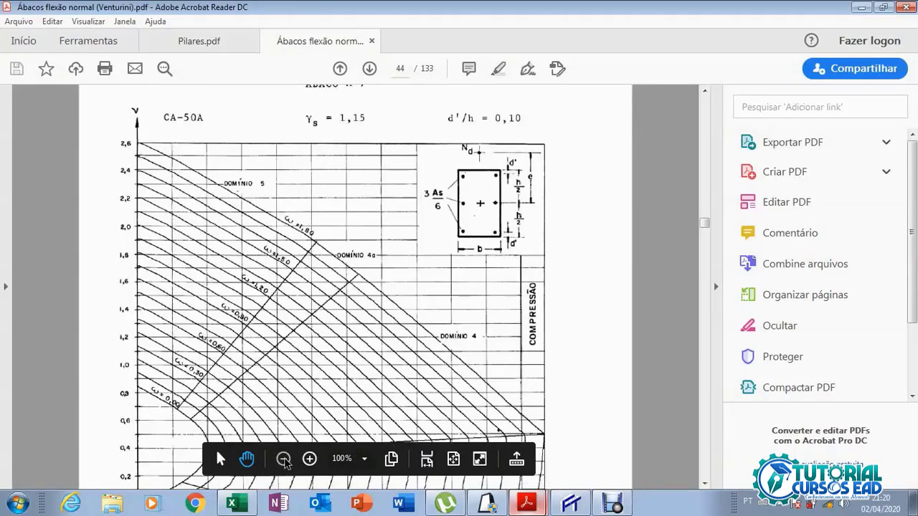
scroll(308, 322, "up", 2)
scroll(308, 322, "down", 8)
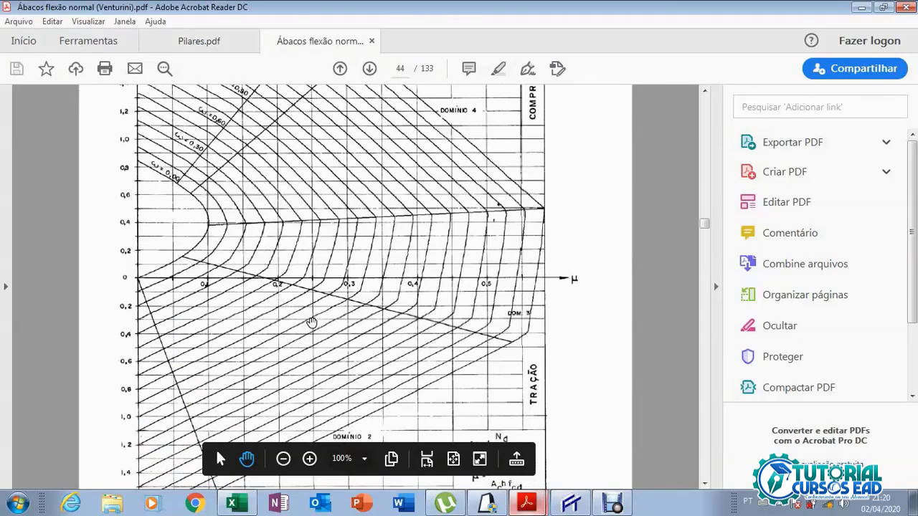
Look through the abacuses following A-7, up to A-10, for a section sketch with more bars
scroll(311, 322, "down", 20)
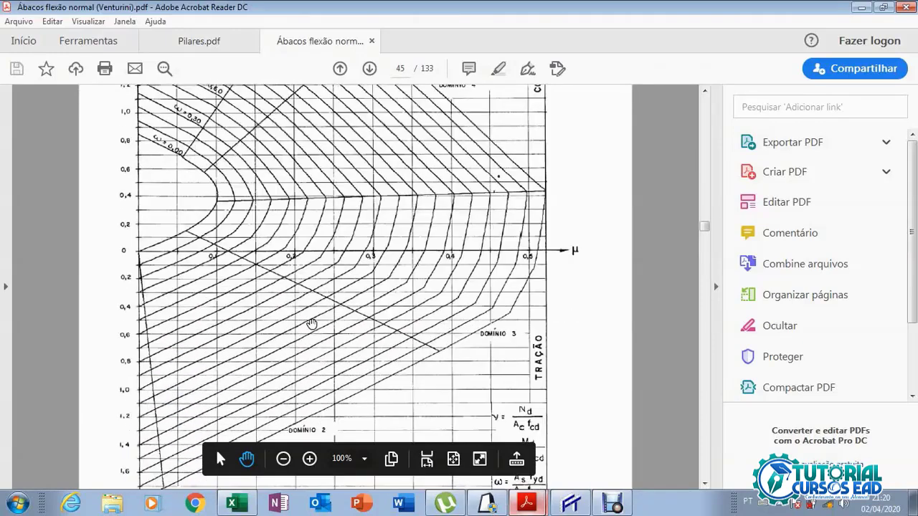
scroll(311, 324, "down", 18)
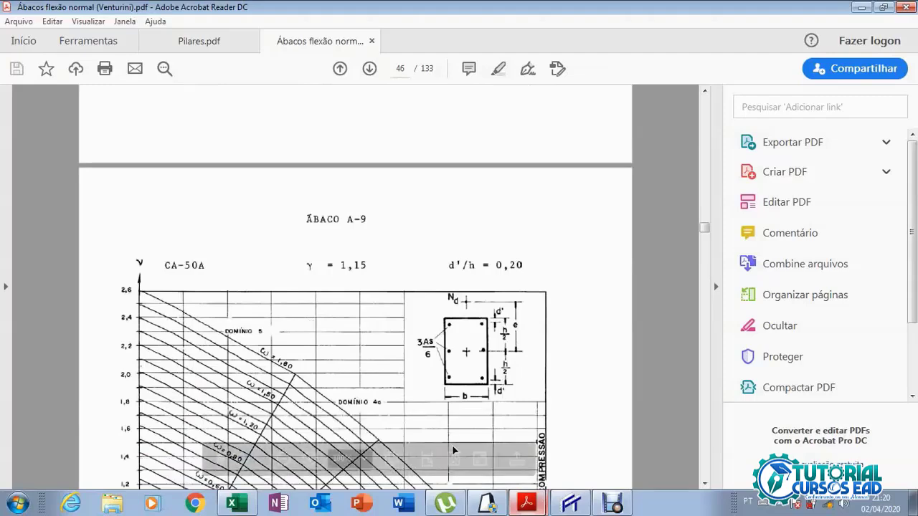
left_click(487, 503)
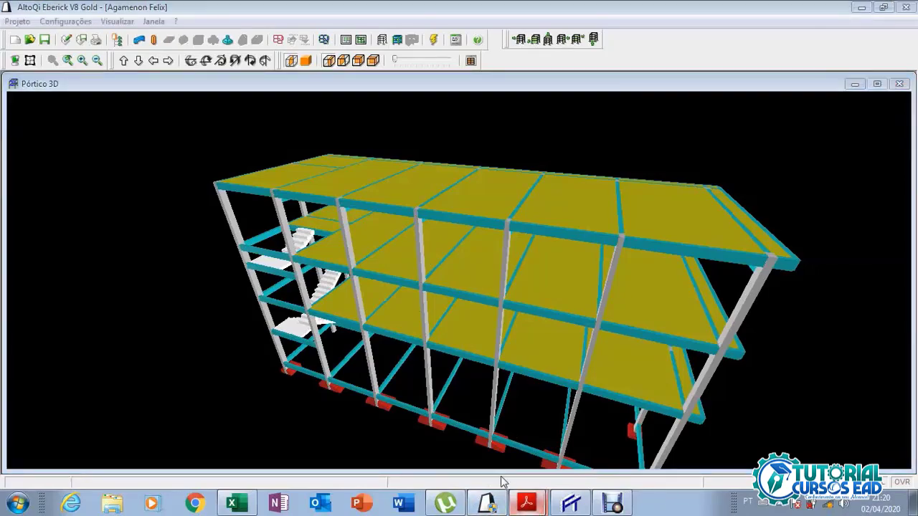
left_click(526, 503)
scroll(485, 459, "down", 20)
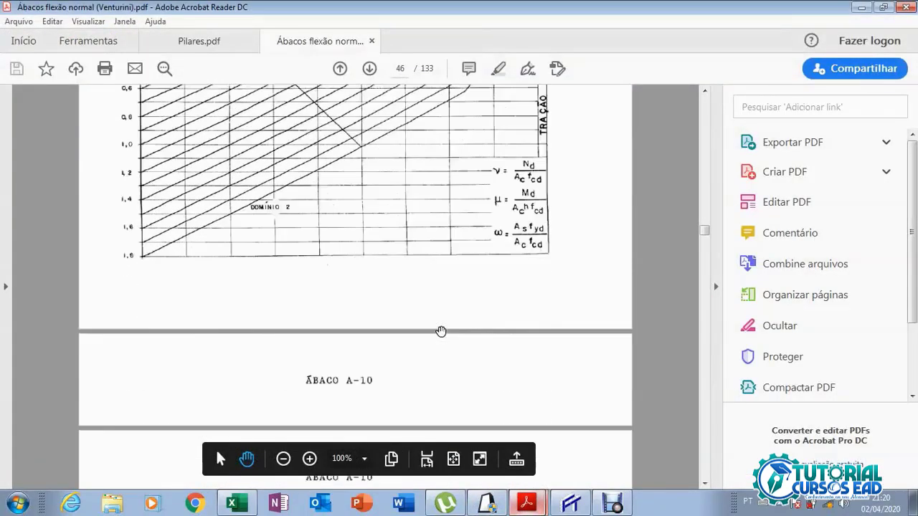
scroll(527, 311, "down", 4)
Skip ahead in the Venturini PDF to find Ábaco A-27, with d'/h = 0,10 and eight bars, and examine its ω curves
left_click_drag(706, 236, 706, 267)
scroll(523, 321, "down", 10)
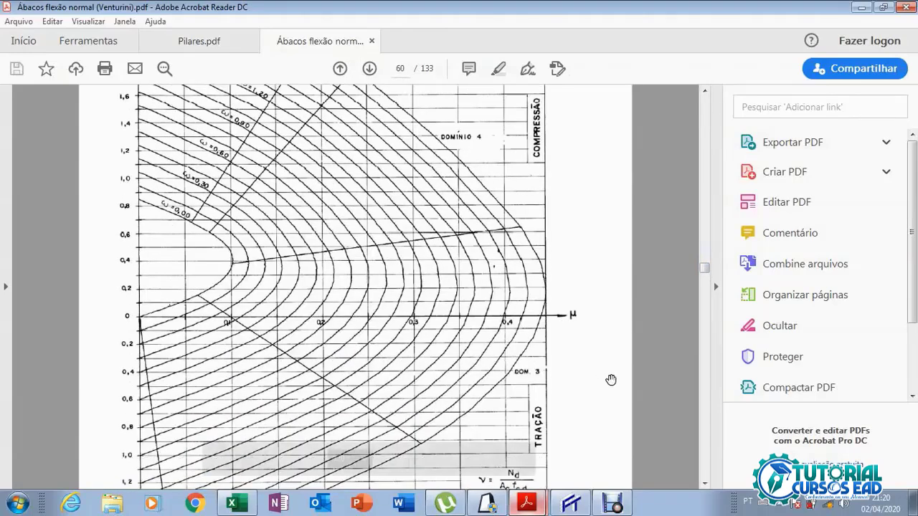
scroll(610, 380, "down", 15)
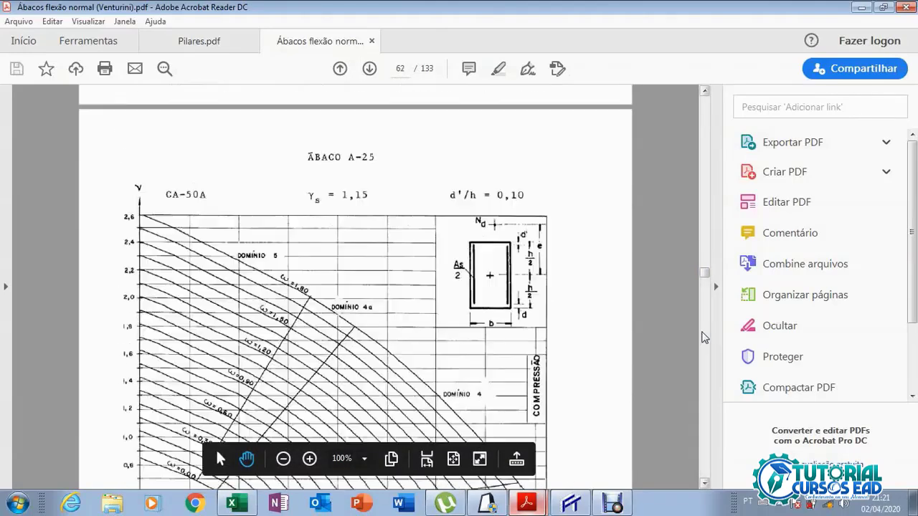
scroll(704, 337, "down", 5)
left_click(704, 337)
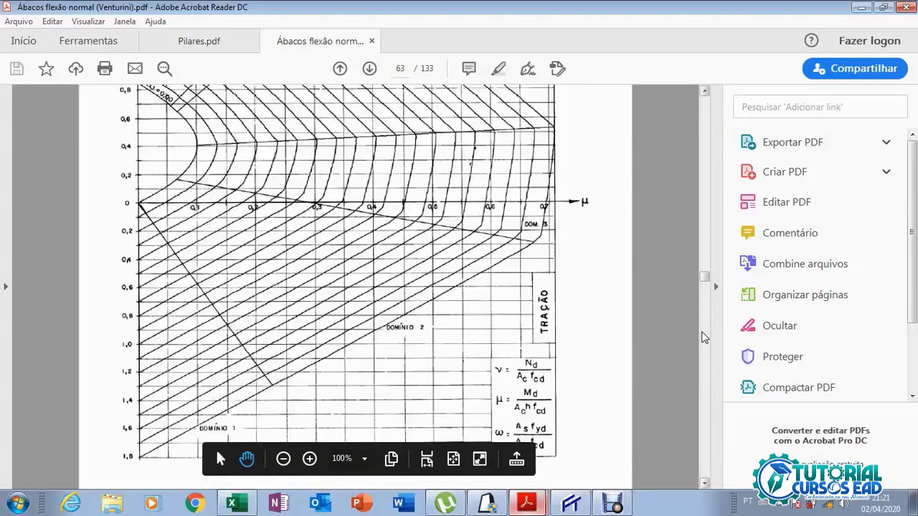
left_click(704, 337)
scroll(557, 322, "down", 1)
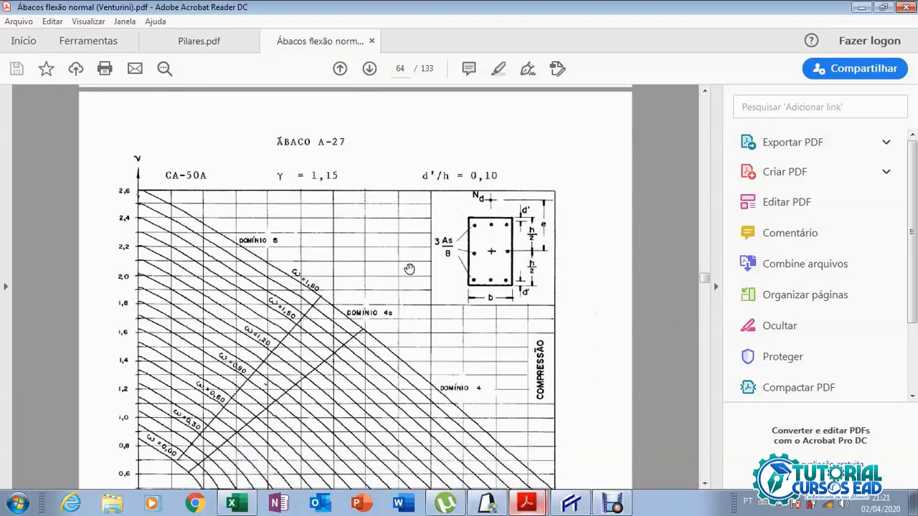
scroll(380, 287, "down", 5)
scroll(361, 295, "down", 2)
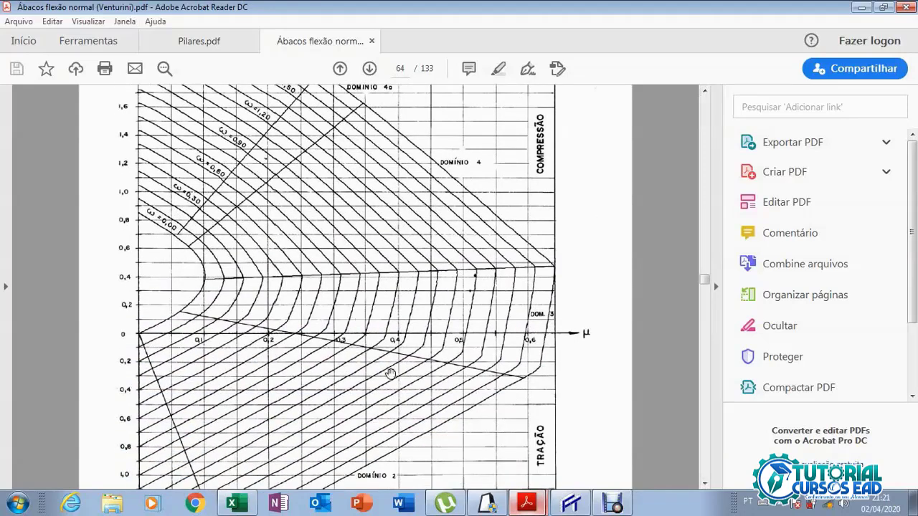
Switch to the Excel spreadsheet and enter A-27 as the abacus used for ωx
left_click(236, 505)
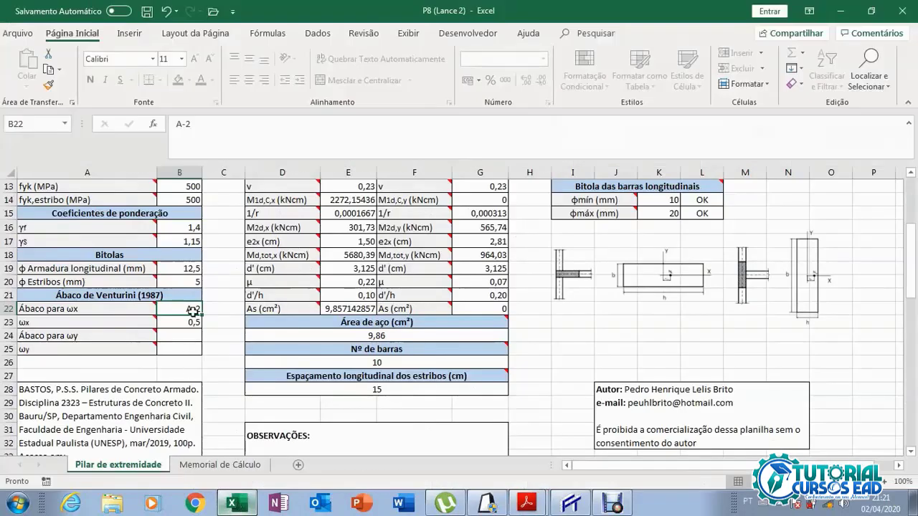
type("A")
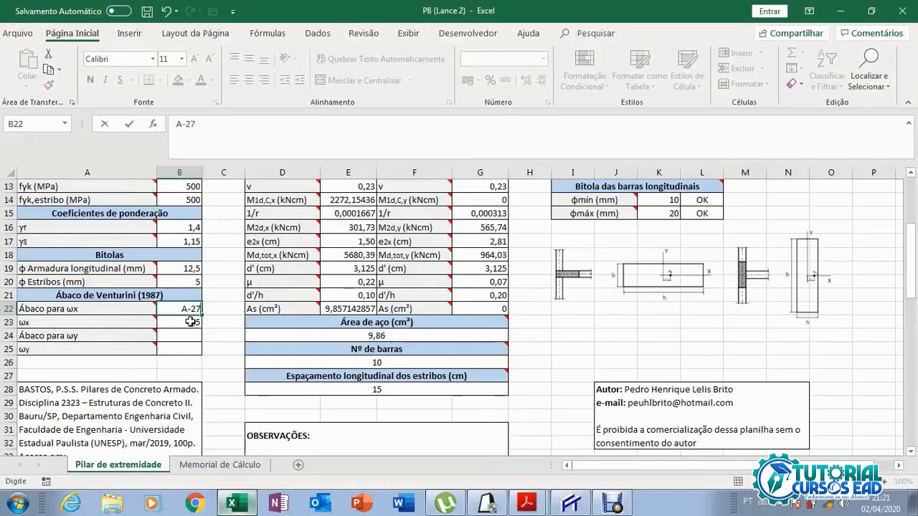
key("Return")
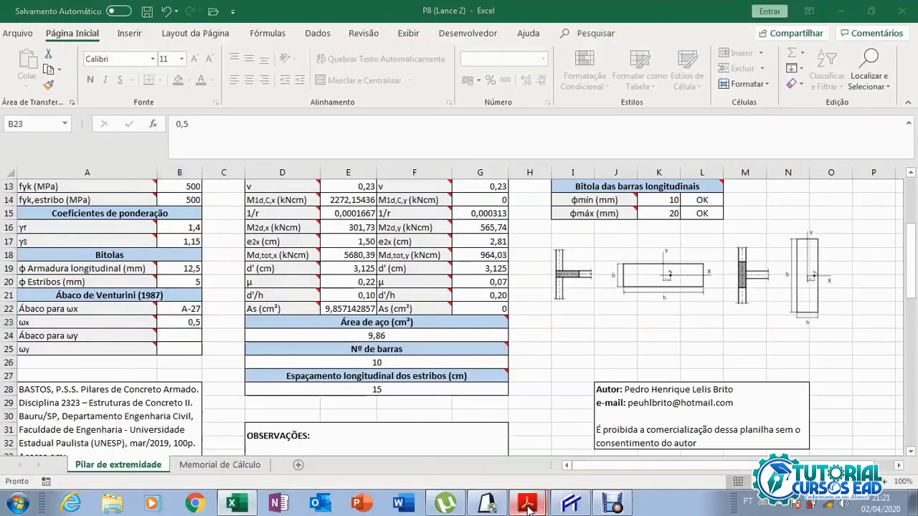
Switch to the Venturini PDF, enlarge Ábaco A-27 to page width and examine its ω curves at the ν and μ for direction X
left_click(525, 502)
scroll(275, 352, "up", 1)
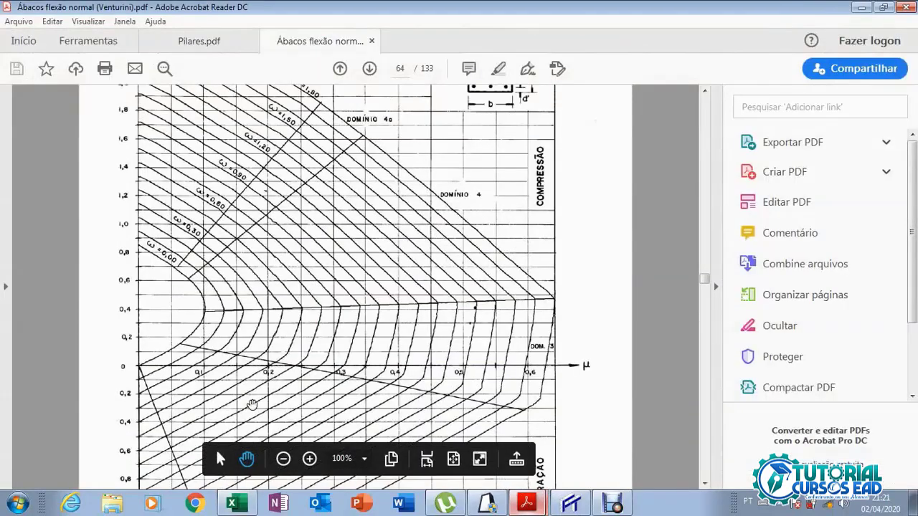
left_click(427, 459)
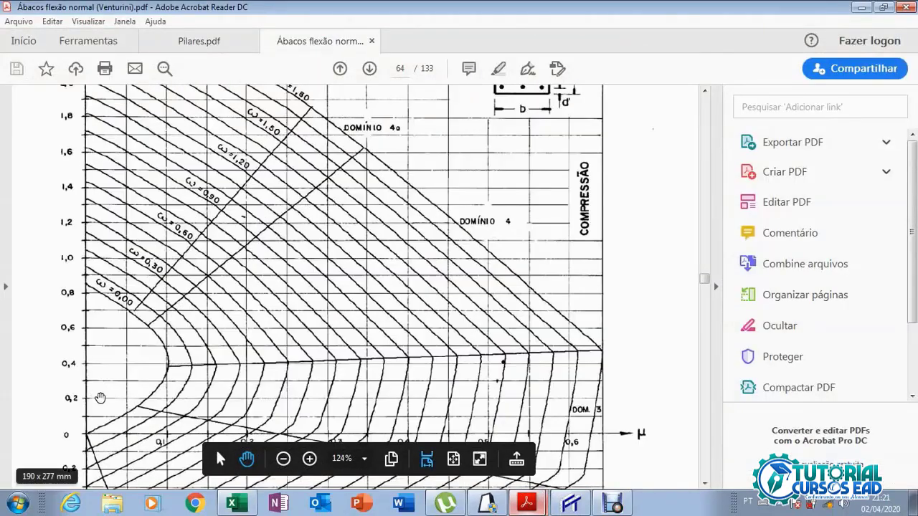
scroll(95, 394, "down", 3)
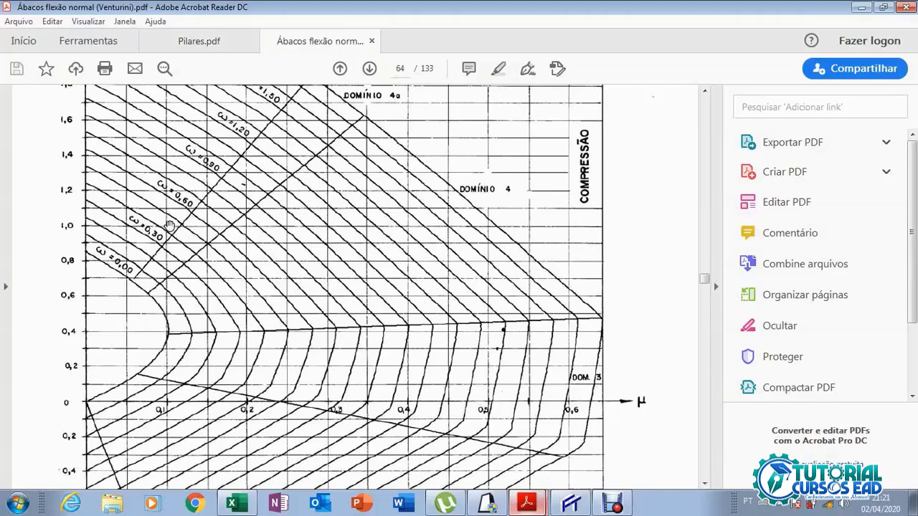
Switch to the Excel spreadsheet and set ωx to 0,45
left_click(235, 503)
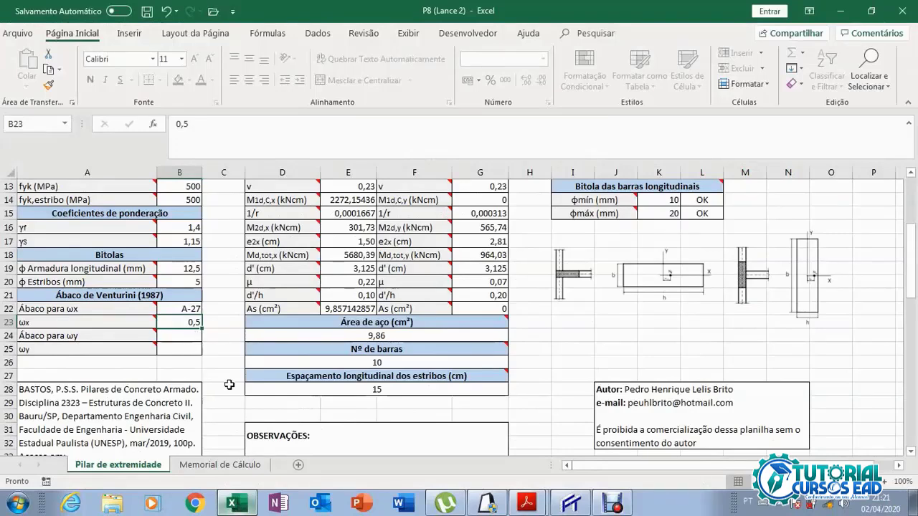
type("0")
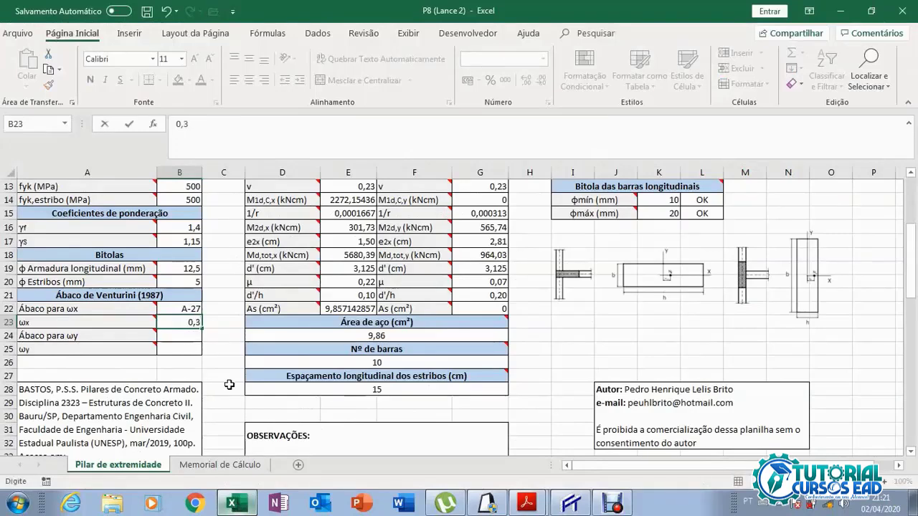
type(",3")
key("BackSpace")
type("45")
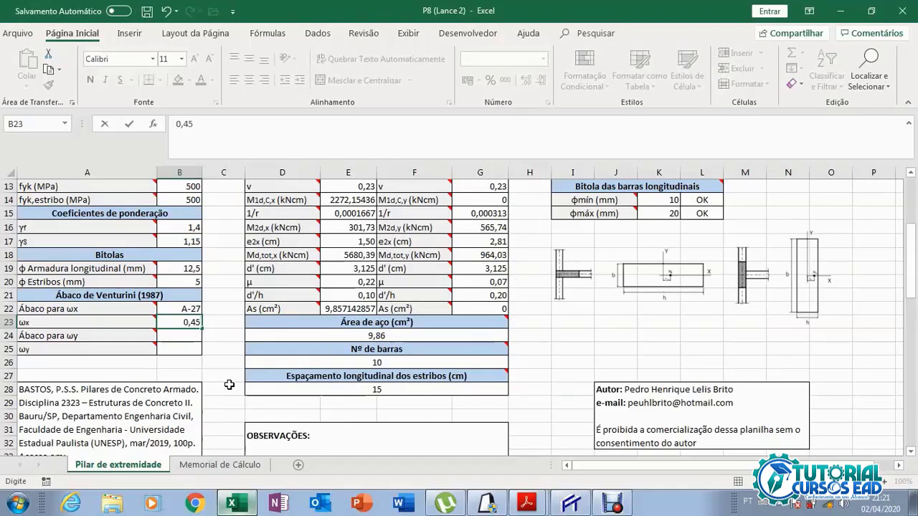
key("Return")
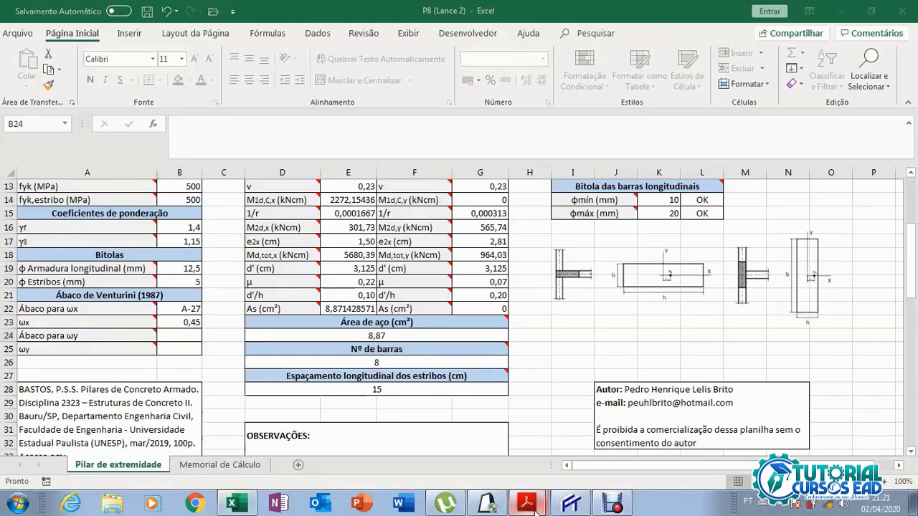
Recheck the bar layout sketch and ω curves of Ábaco A-27 in the Venturini PDF, and return to Excel to review the steel results
left_click(508, 476)
scroll(495, 348, "up", 7)
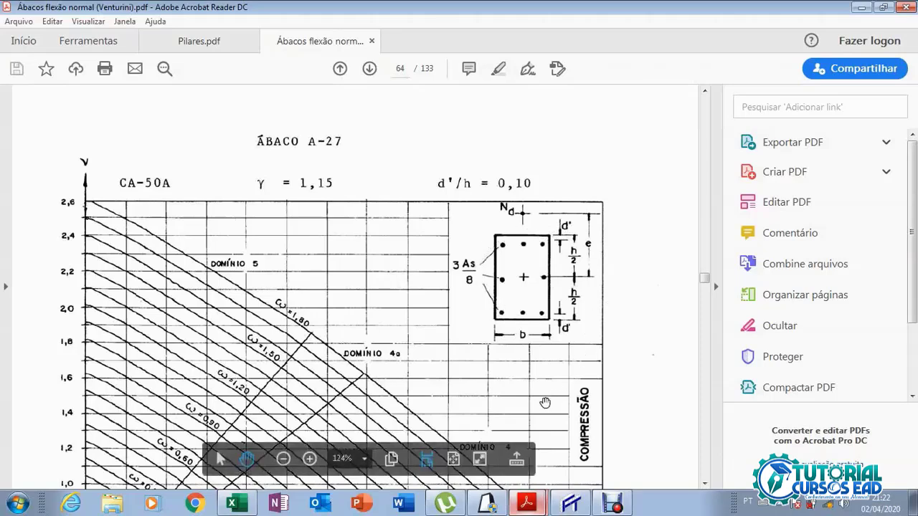
scroll(538, 403, "down", 1)
scroll(538, 403, "down", 4)
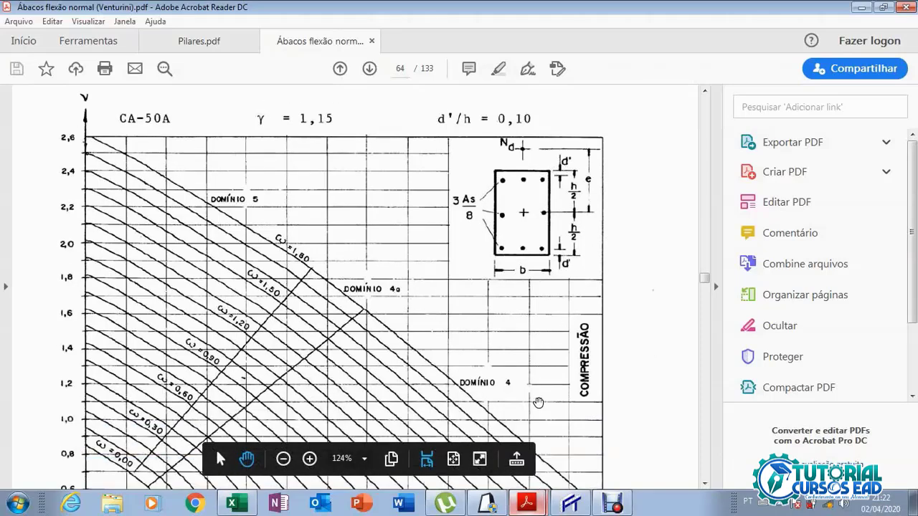
scroll(500, 336, "down", 4)
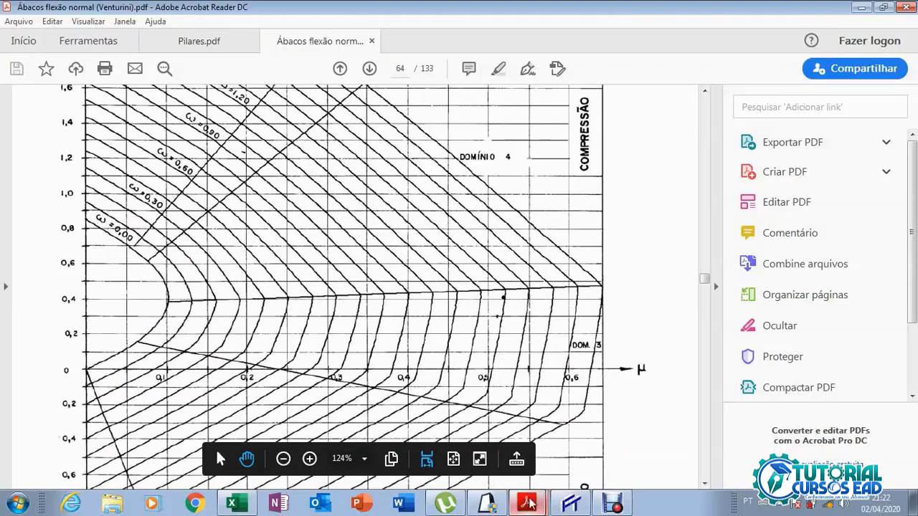
left_click(238, 502)
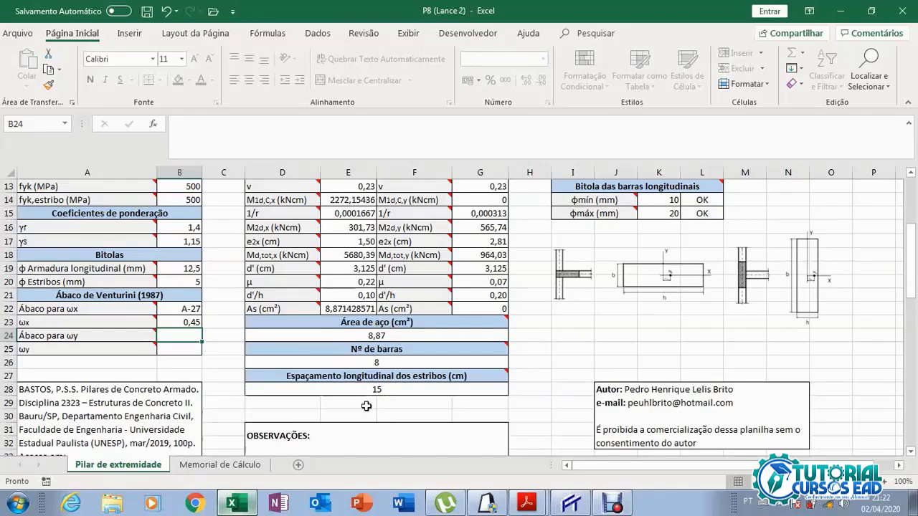
scroll(371, 408, "up", 1)
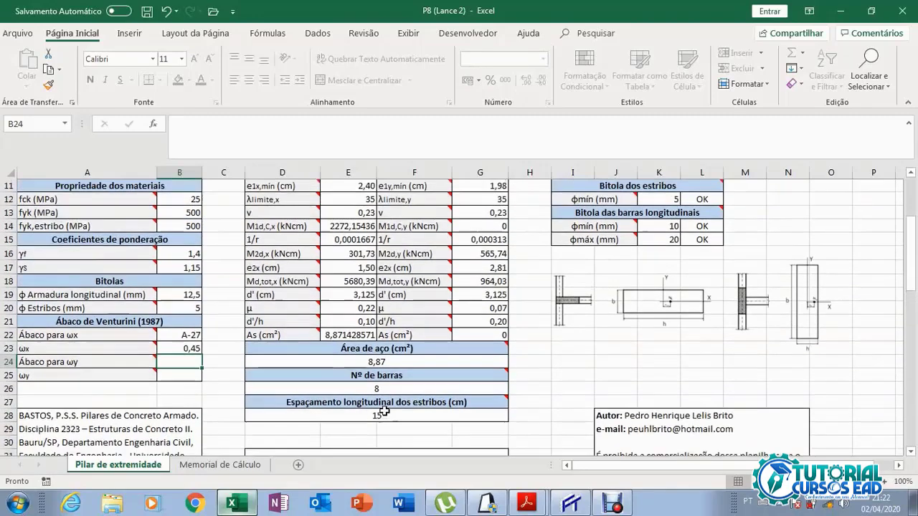
mouse_move(385, 351)
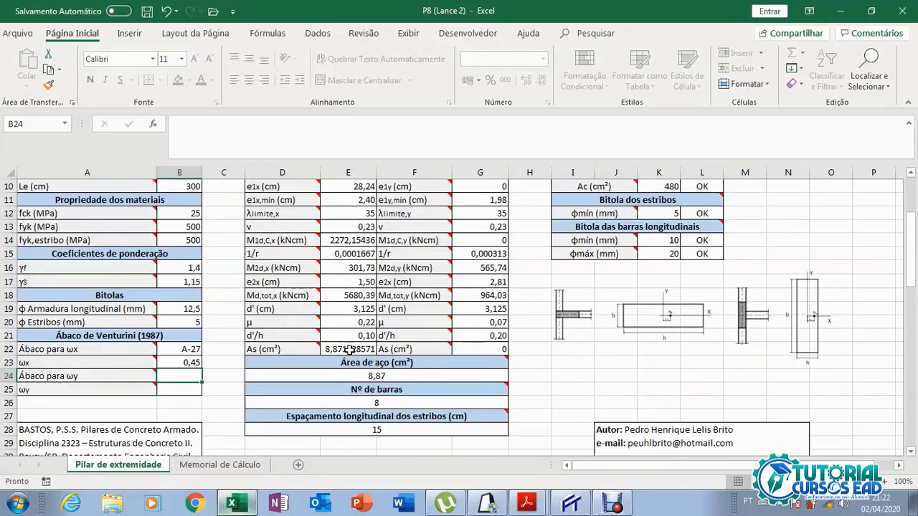
Test ωx at 0 to check the effect on steel area and bar count, and restore ωx to 0,45
left_click(194, 359)
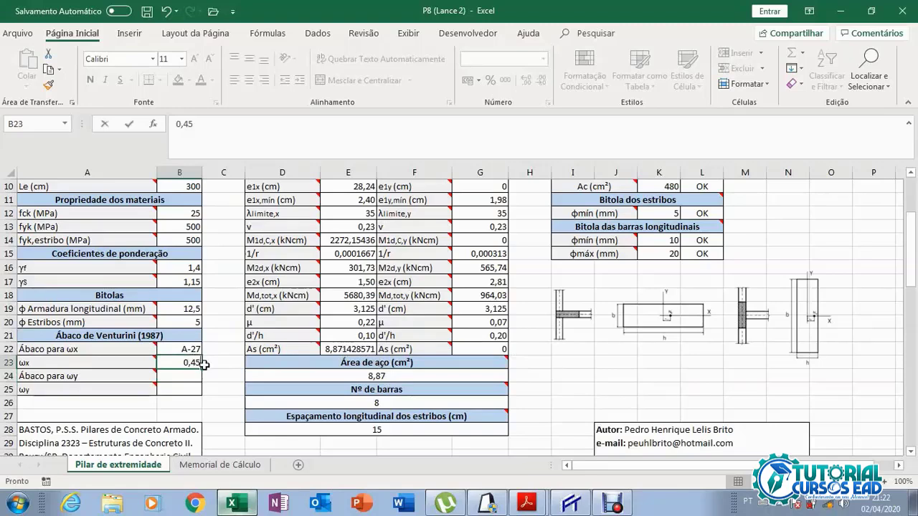
type("0")
key("Return")
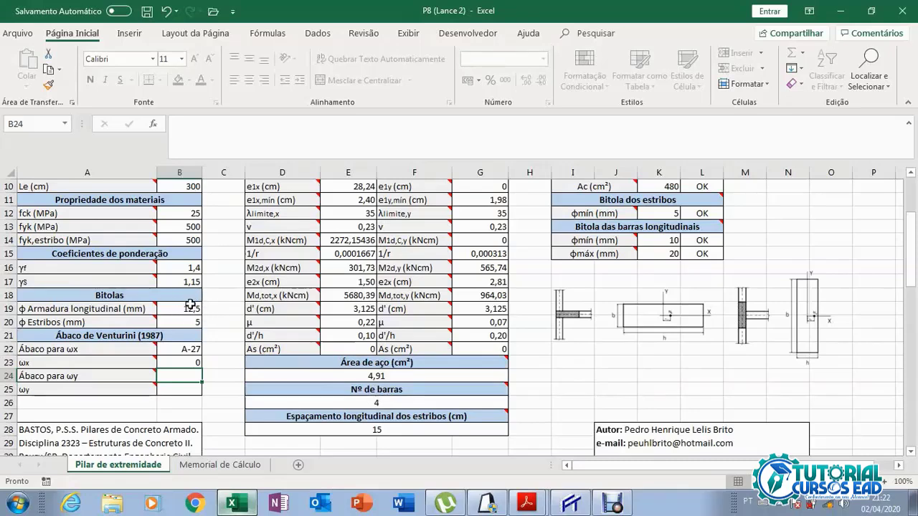
left_click(199, 366)
key("F2")
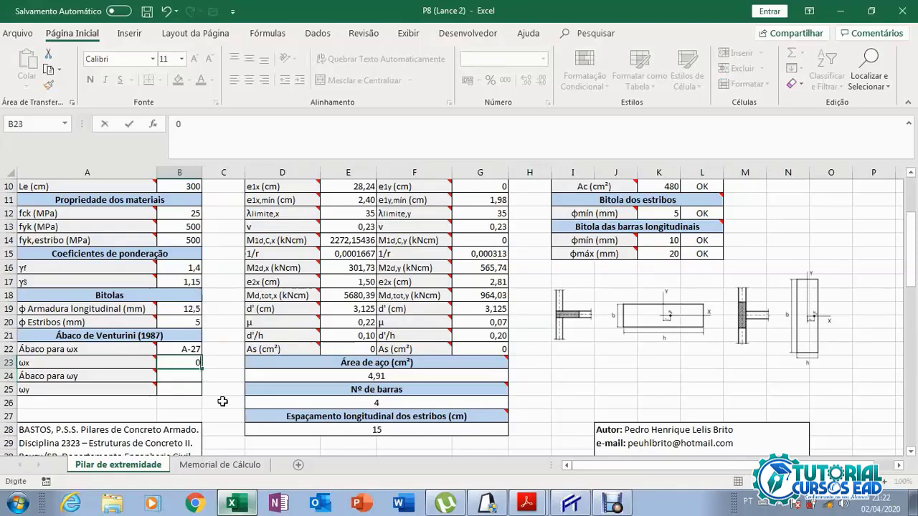
type(",45")
key("Return")
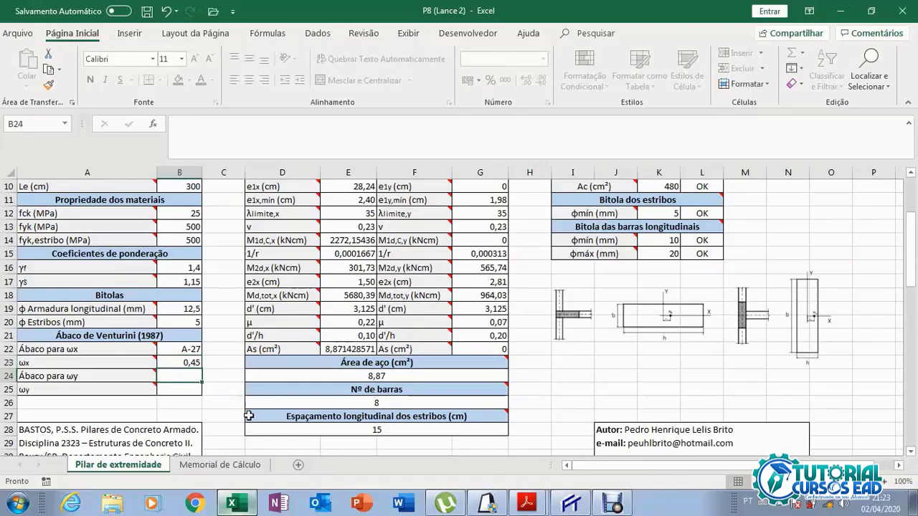
Review the input data, calculated results and verifications of the column in the spreadsheet
scroll(542, 395, "down", 1)
scroll(543, 395, "up", 3)
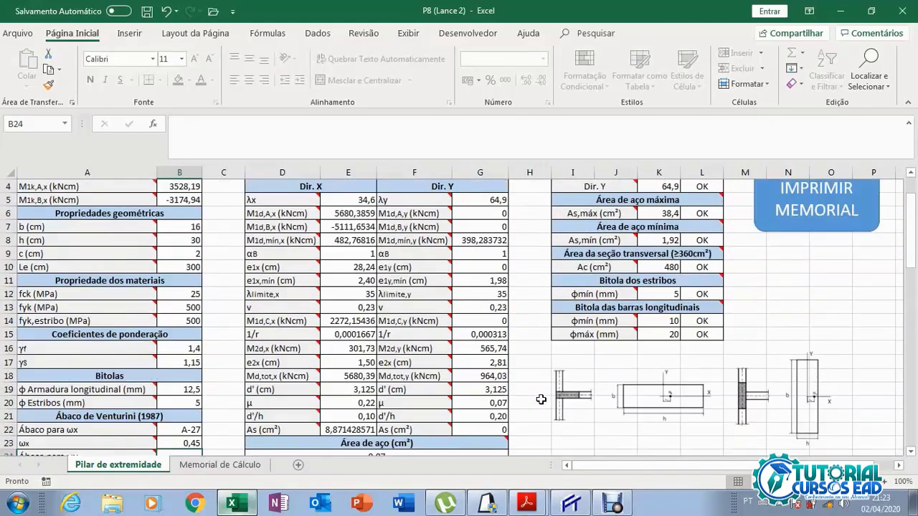
scroll(533, 403, "up", 1)
scroll(531, 405, "down", 2)
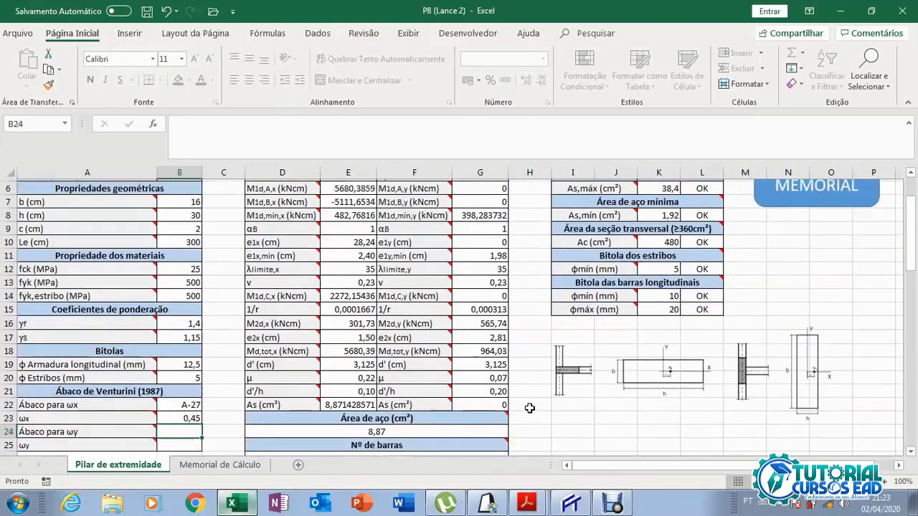
scroll(529, 407, "down", 2)
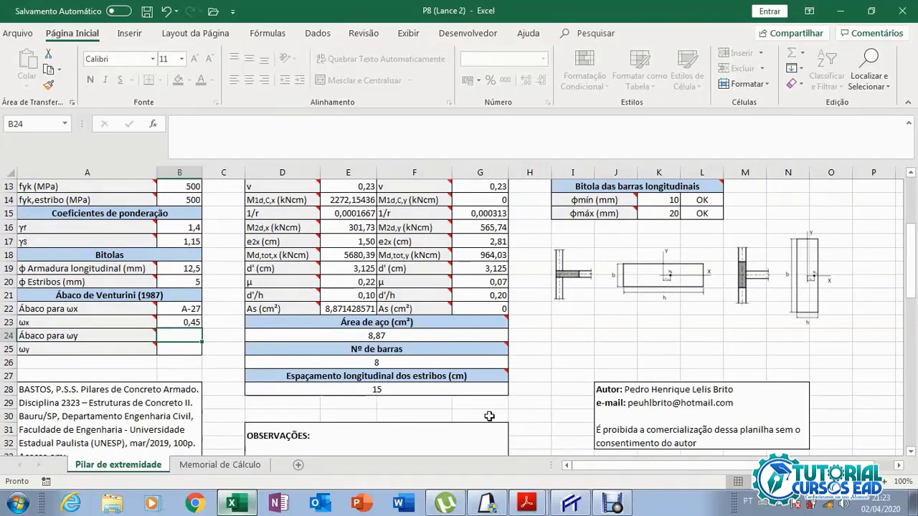
Examine the section sketch of Ábaco A-27 in the Venturini PDF for its bar arrangement, and return to the Excel spreadsheet
left_click(526, 503)
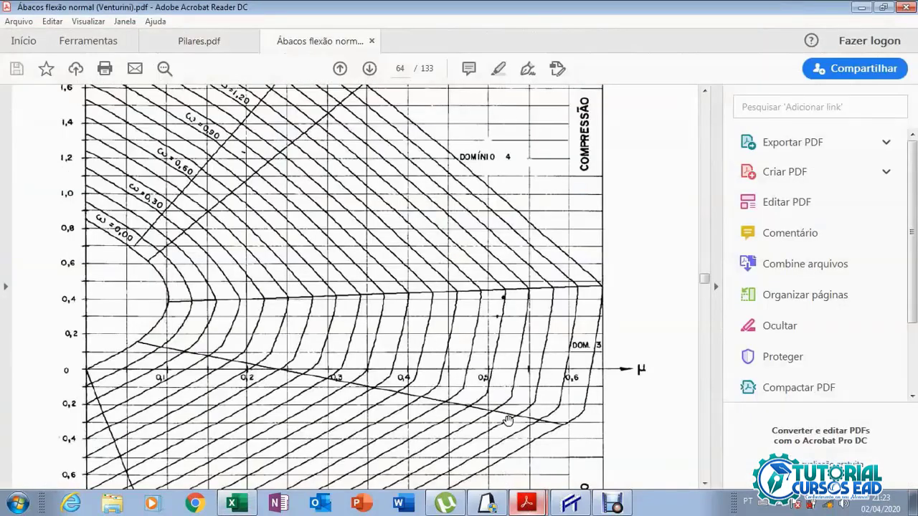
scroll(508, 420, "up", 4)
scroll(508, 420, "up", 1)
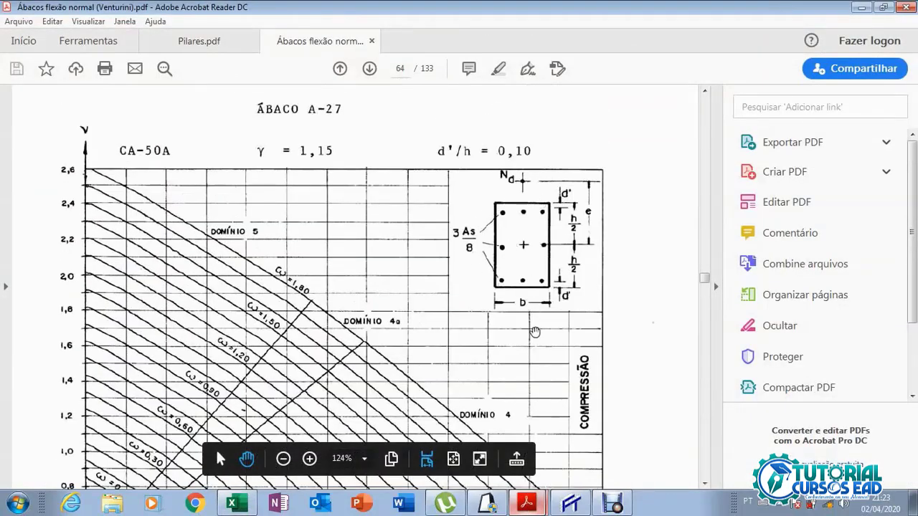
left_click(231, 503)
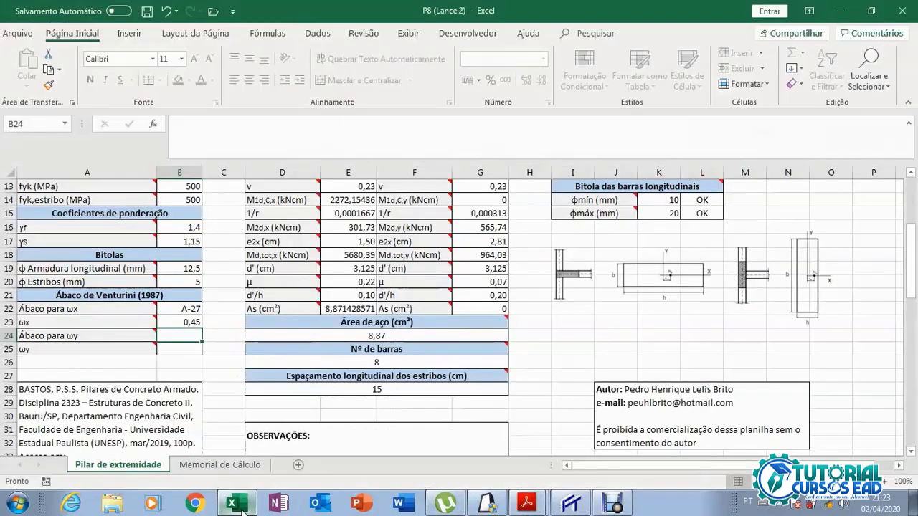
Compare the calculated steel area with the maximum and minimum limits, and read the note on the minimum cross-section area
scroll(530, 349, "up", 4)
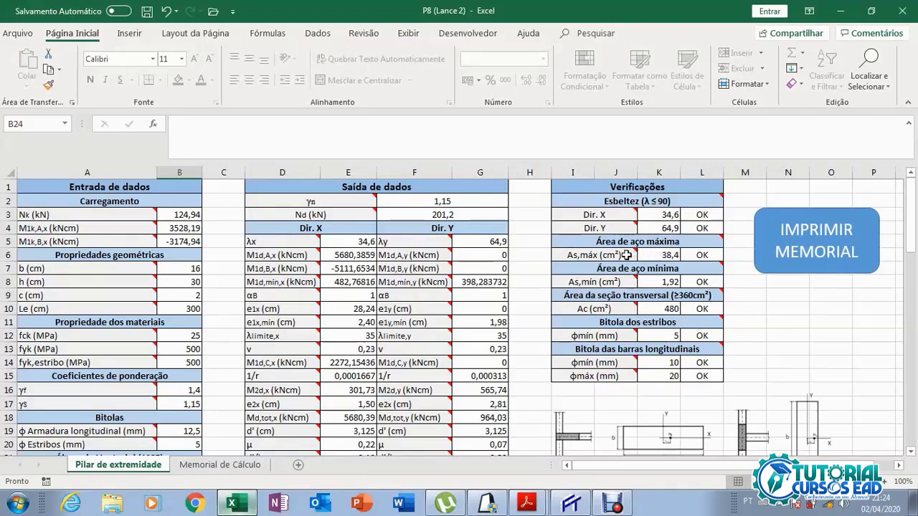
mouse_move(620, 255)
scroll(211, 345, "down", 1)
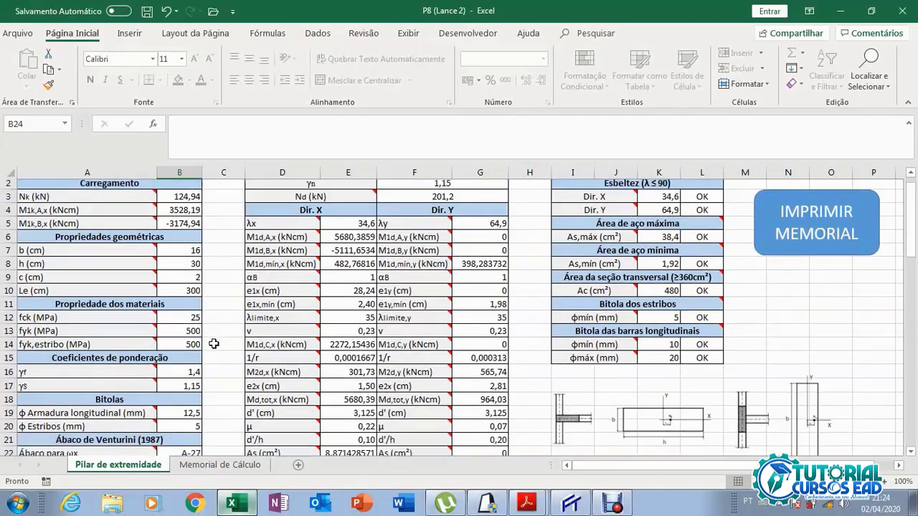
scroll(208, 344, "up", 1)
scroll(193, 351, "down", 3)
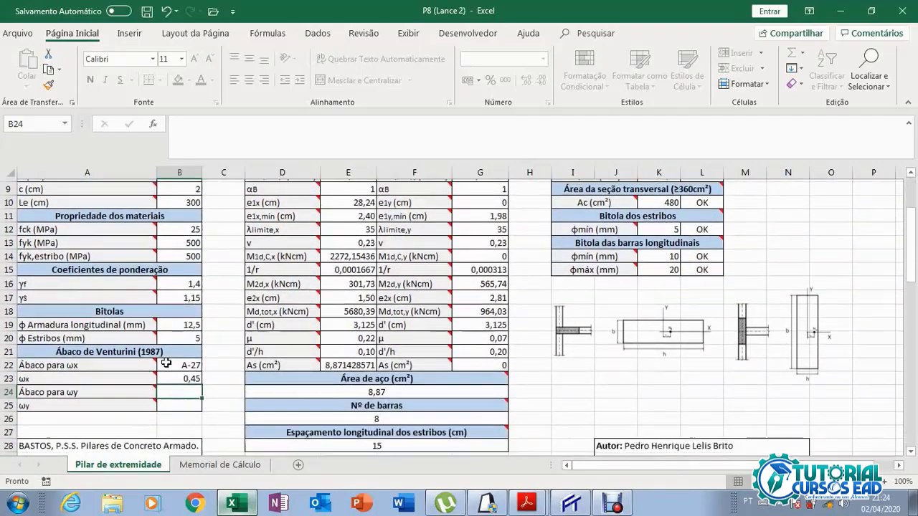
scroll(201, 387, "up", 3)
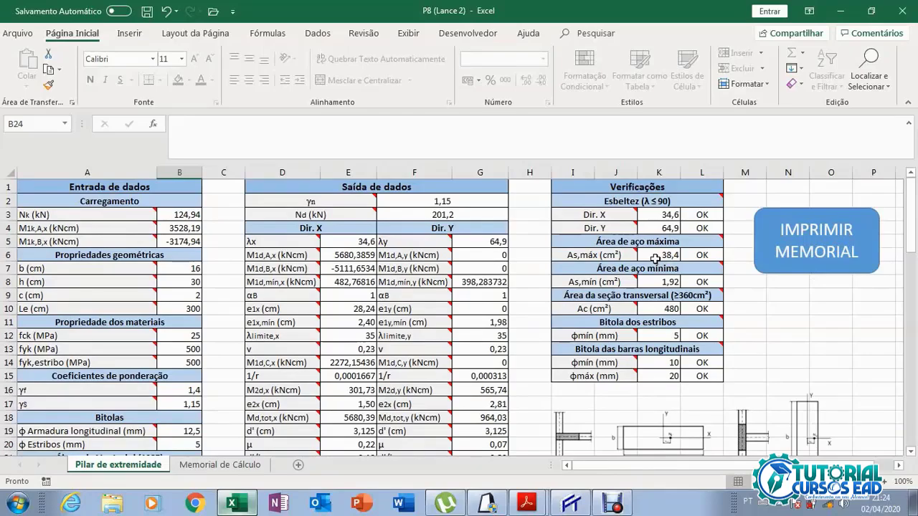
scroll(654, 258, "down", 3)
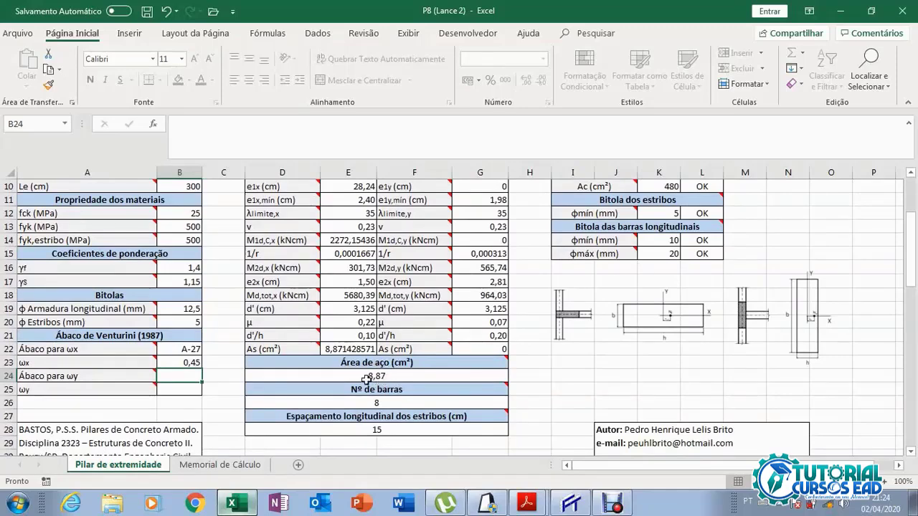
scroll(570, 404, "up", 3)
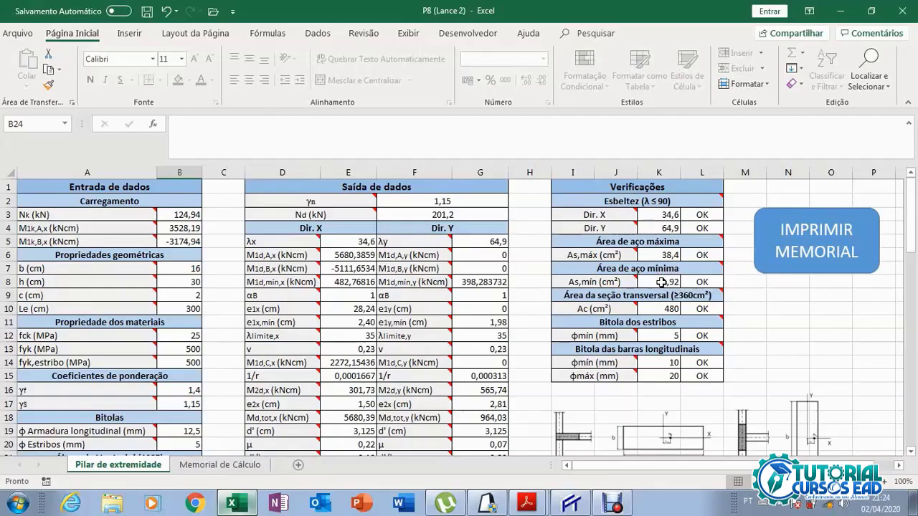
scroll(661, 282, "down", 2)
scroll(653, 276, "up", 2)
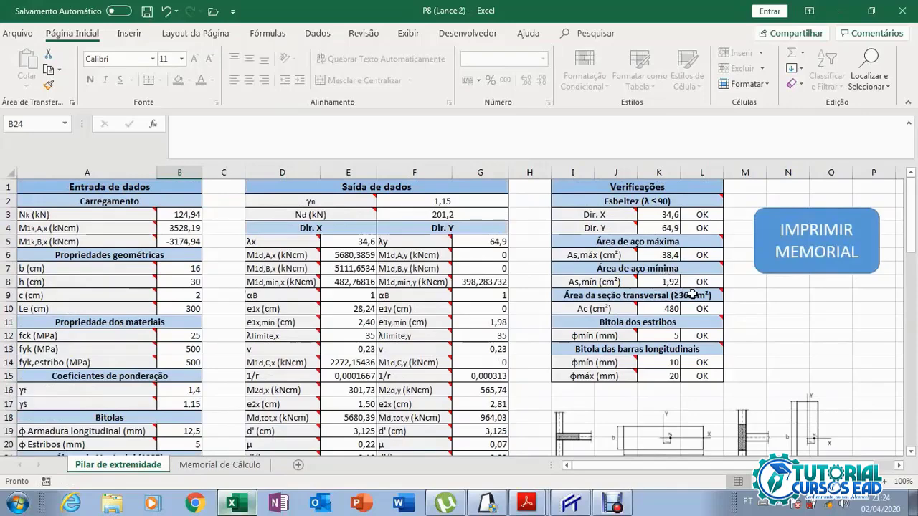
mouse_move(695, 288)
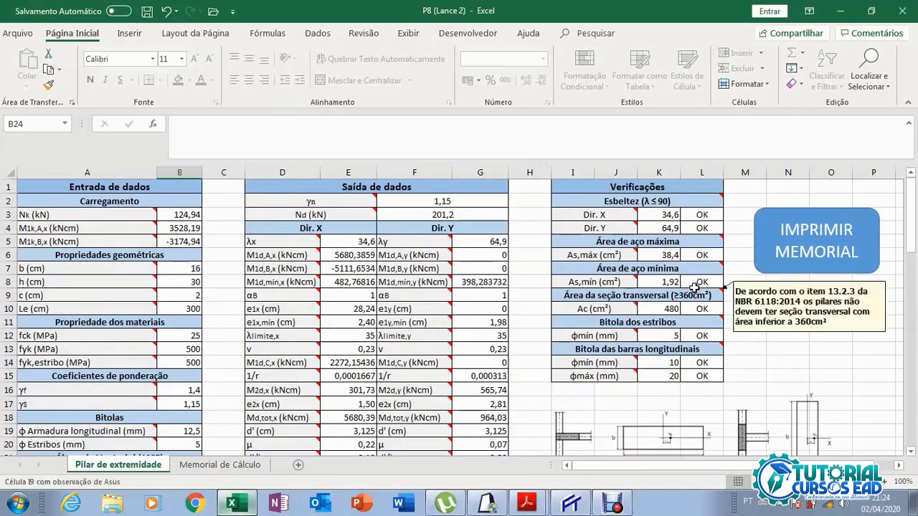
Check the chosen stirrup and longitudinal bar diameters against the minimum and maximum diameters in the verifications
scroll(694, 285, "down", 1)
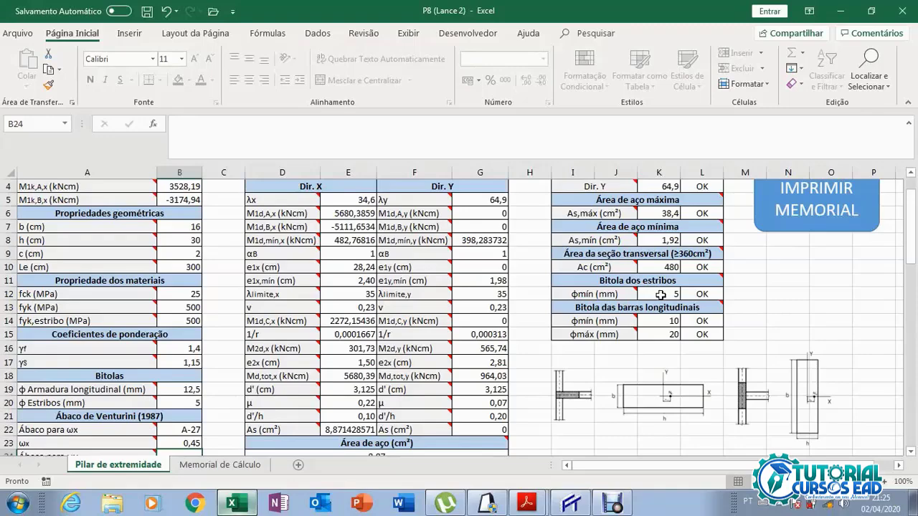
scroll(236, 347, "down", 2)
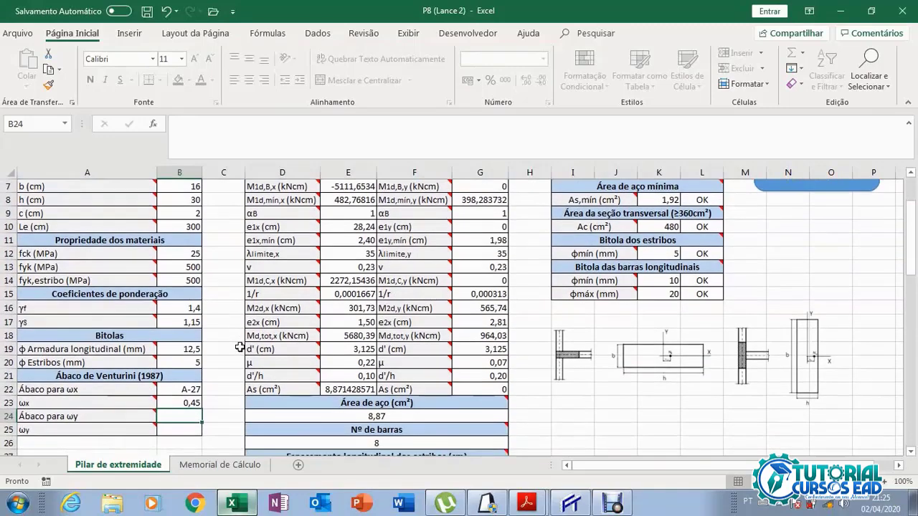
scroll(237, 347, "up", 3)
scroll(223, 347, "down", 2)
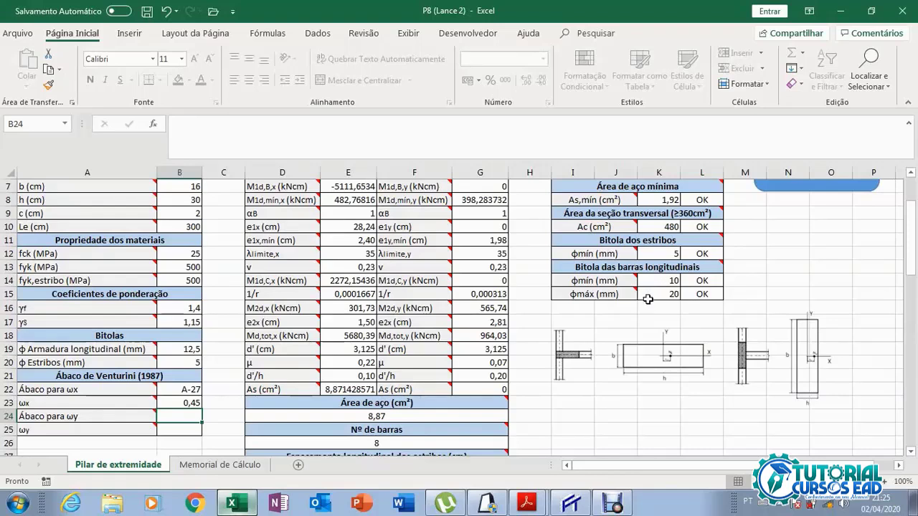
mouse_move(627, 295)
mouse_move(670, 266)
scroll(221, 275, "up", 2)
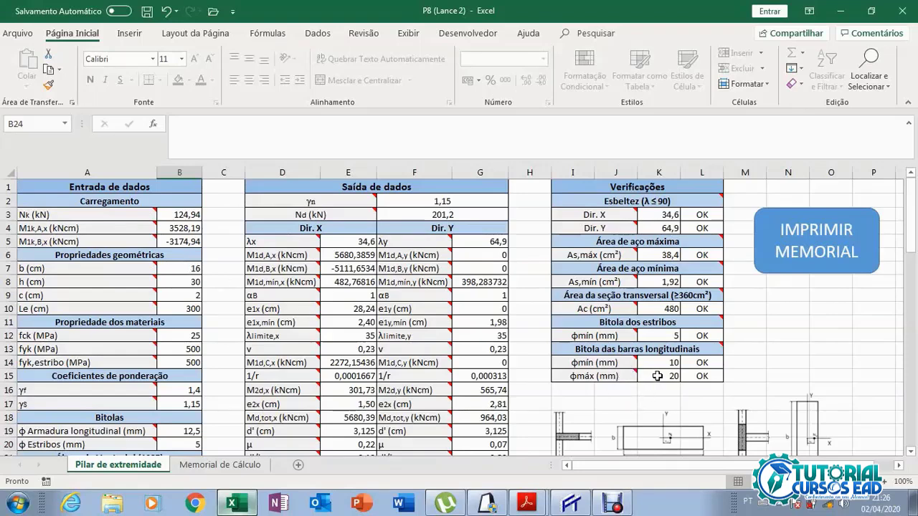
Review the steel area, number of bars and longitudinal stirrup spacing in the results of the Pilar de extremidade sheet
scroll(246, 376, "down", 1)
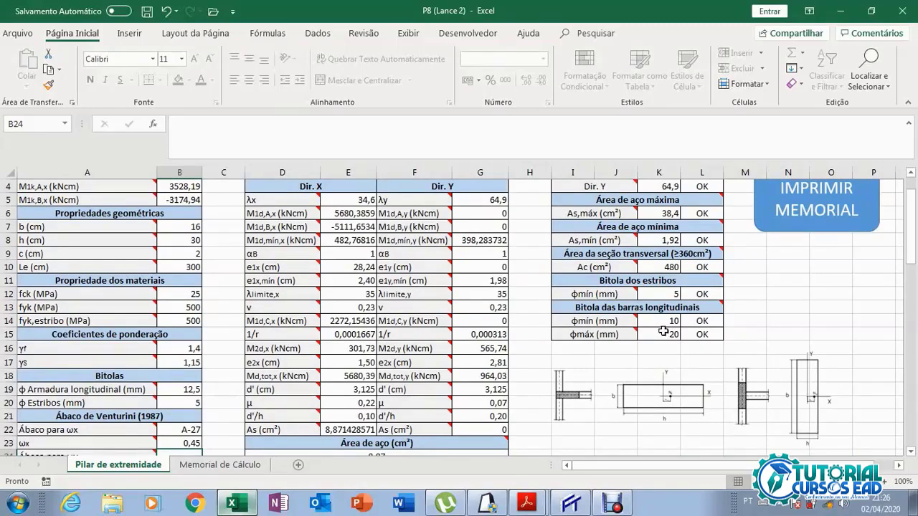
scroll(608, 381, "down", 3)
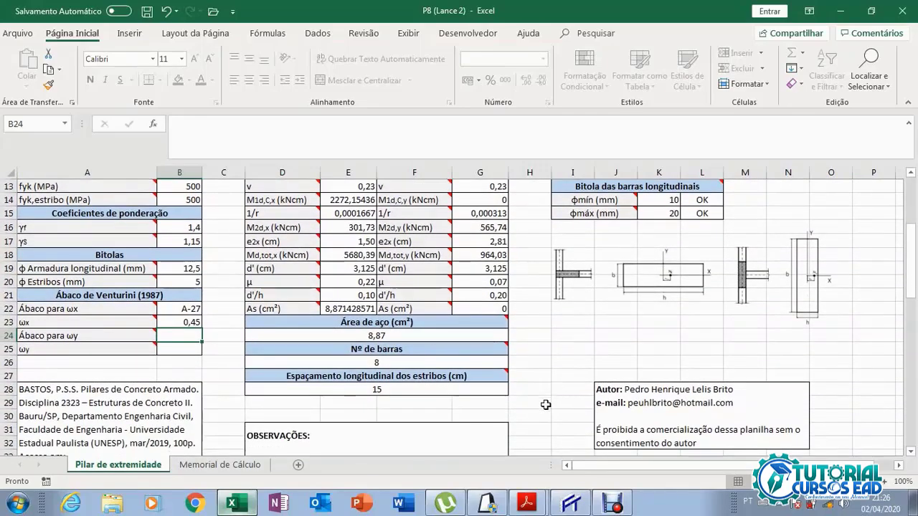
scroll(545, 407, "up", 4)
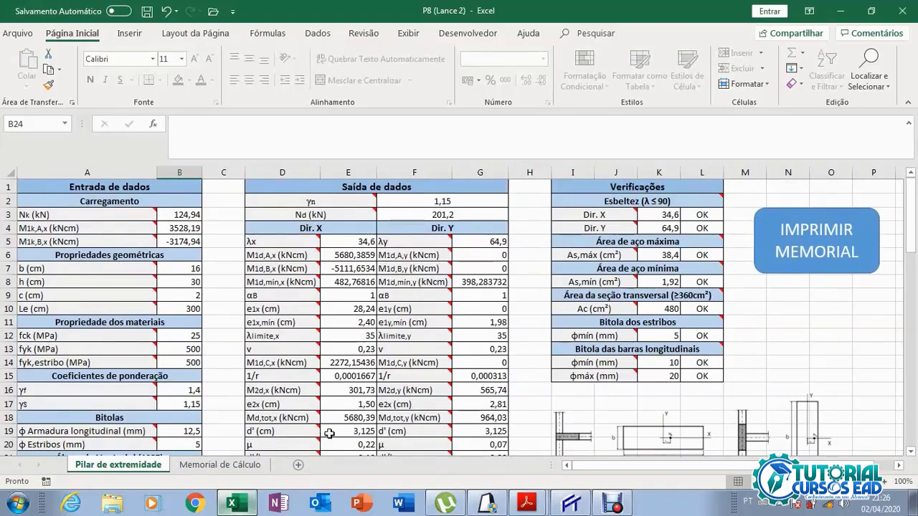
Look over the Memorial de Cálculo sheet with the column's loads and moments, and return to the Pilar de extremidade sheet
left_click(221, 466)
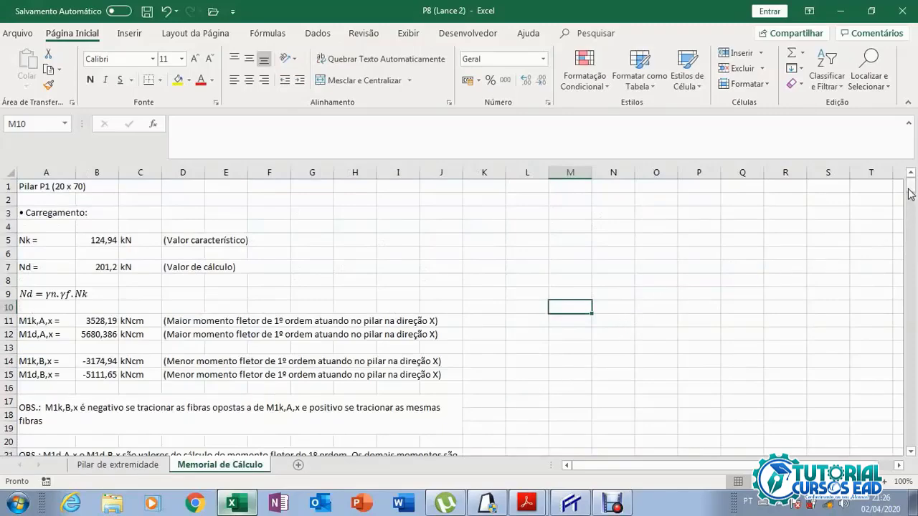
mouse_move(912, 191)
left_mouse_down()
mouse_move(914, 433)
mouse_move(914, 185)
left_mouse_up()
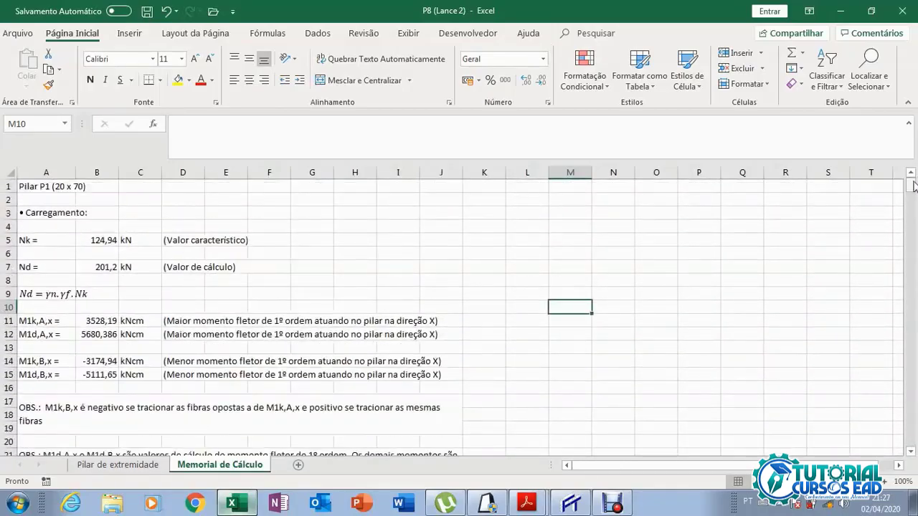
left_click(128, 468)
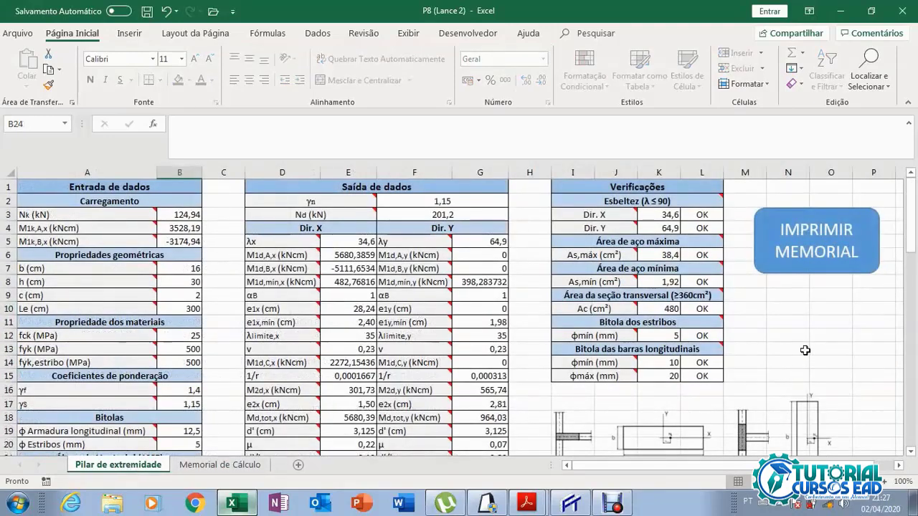
Generate the column's calculation report as a PDF and examine its first page at 100% zoom
left_click(815, 245)
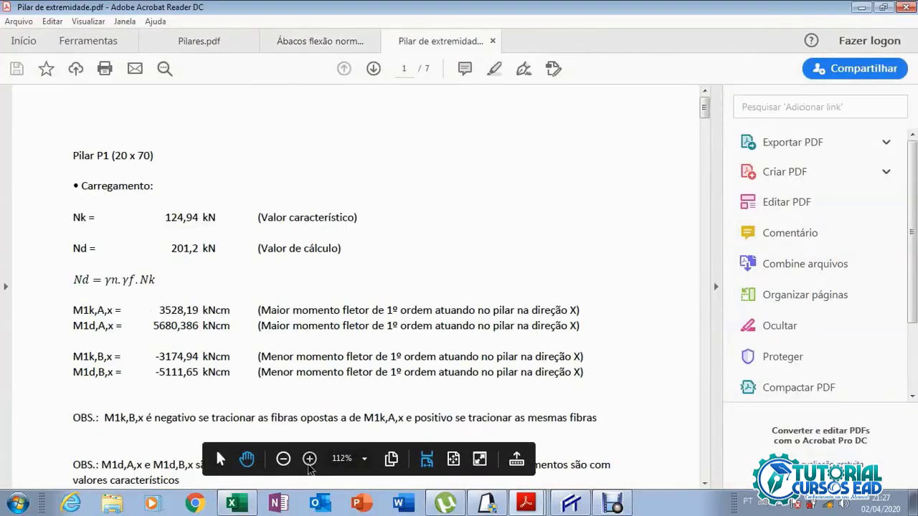
left_click(285, 461)
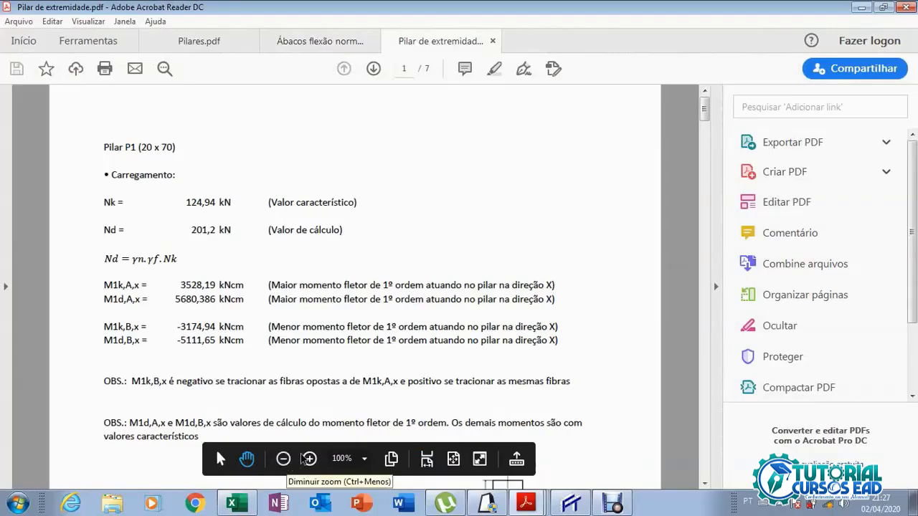
mouse_move(705, 120)
left_mouse_down()
mouse_move(714, 257)
mouse_move(704, 419)
mouse_move(714, 475)
mouse_move(705, 106)
left_mouse_up()
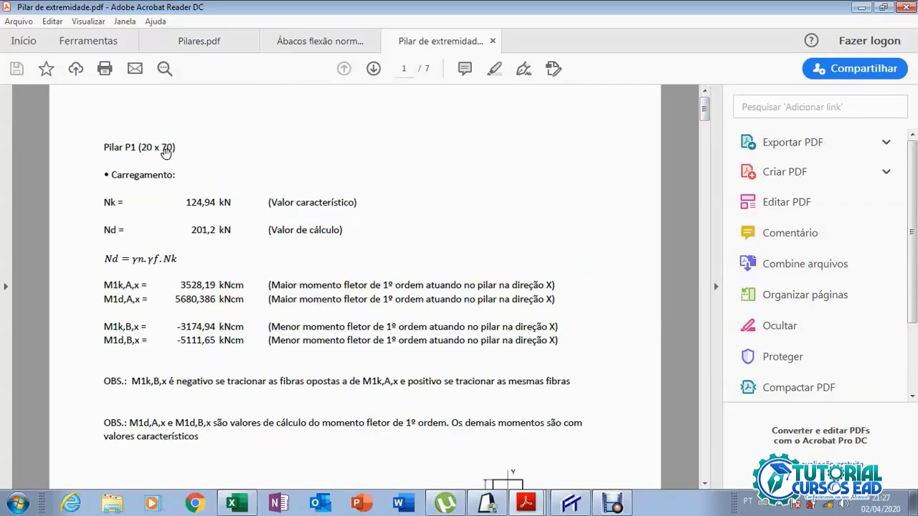
Close the generated Pilar de extremidade.pdf report while keeping the other PDF documents open
left_click(232, 503)
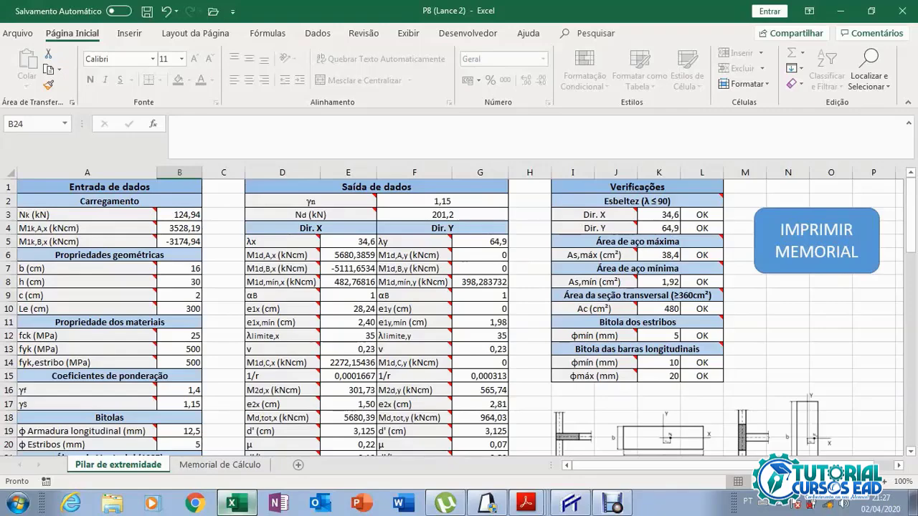
left_click(237, 504)
left_click(242, 507)
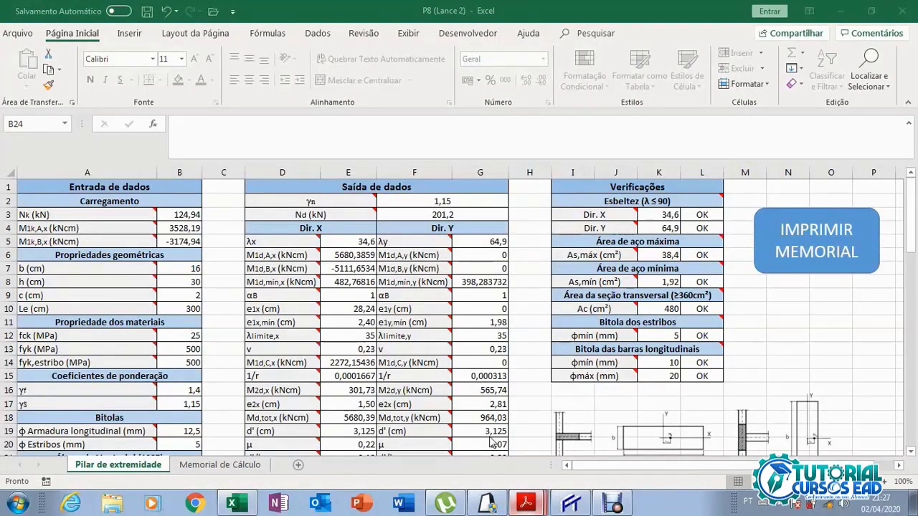
key("alt+Tab")
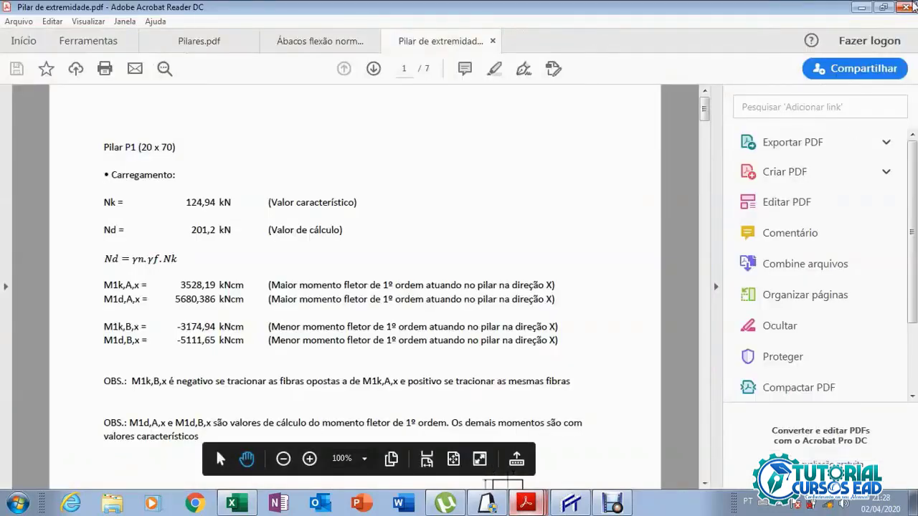
left_click(906, 8)
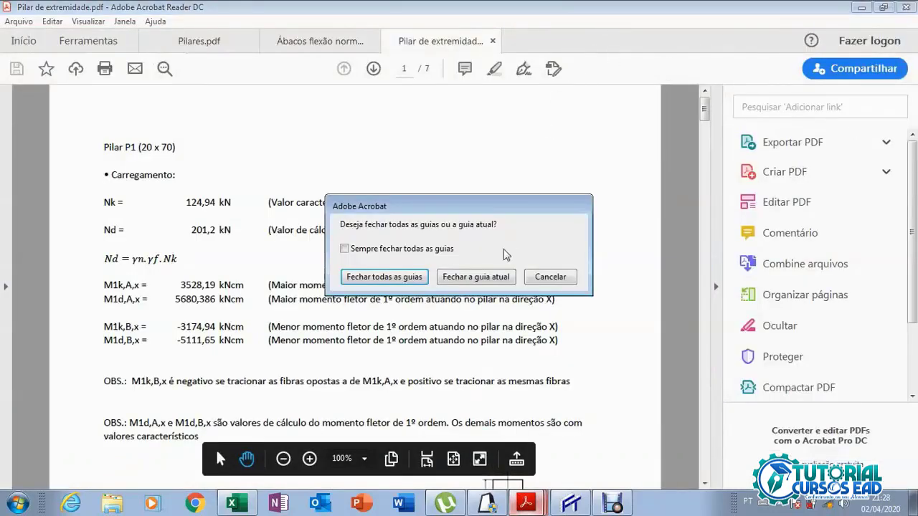
left_click(550, 276)
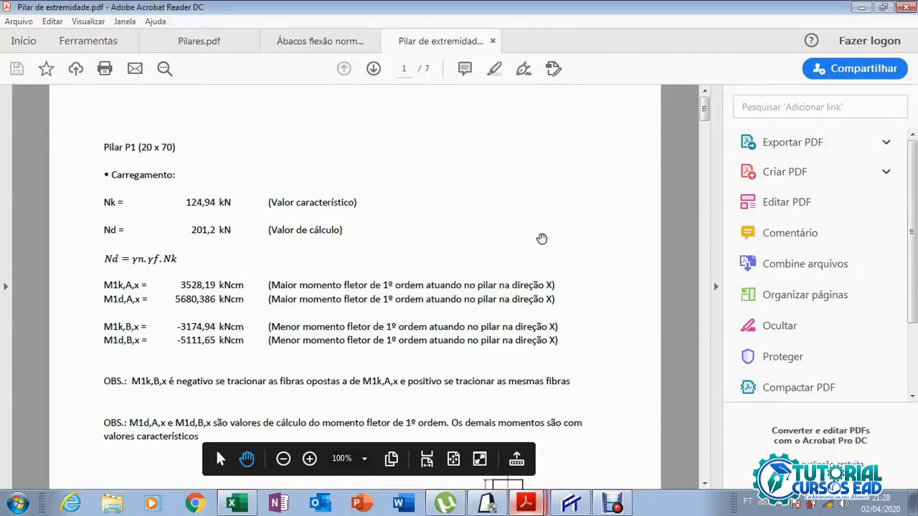
left_click(493, 42)
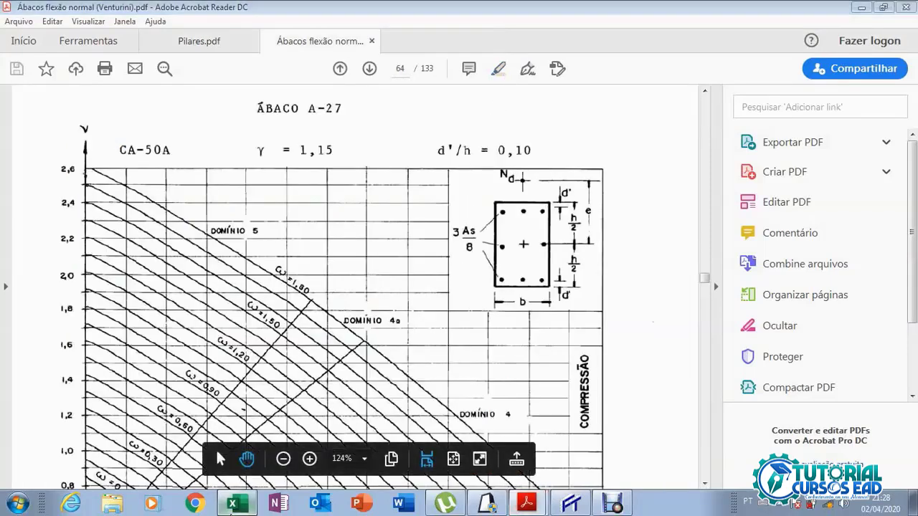
In Excel, change the section dimensions in the Memorial de Cálculo sheet's title to 16 x 30
left_click(231, 504)
left_click(228, 467)
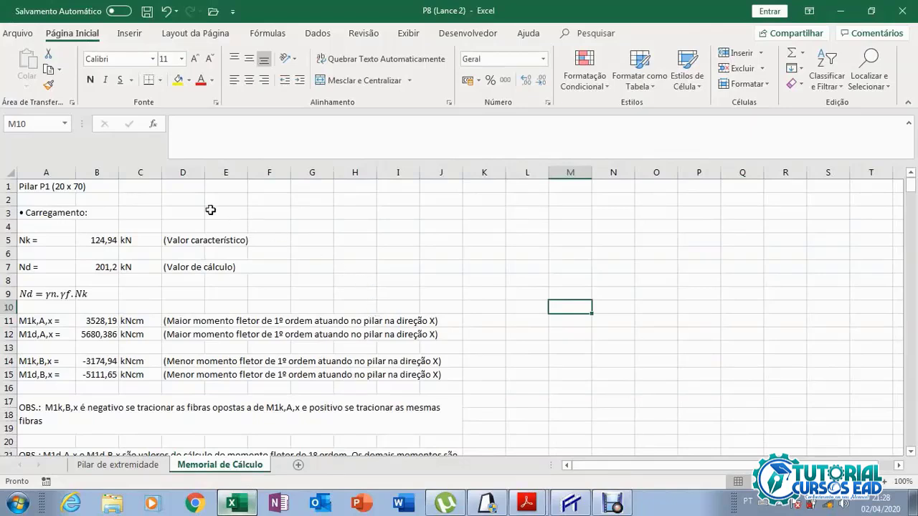
double_click(63, 186)
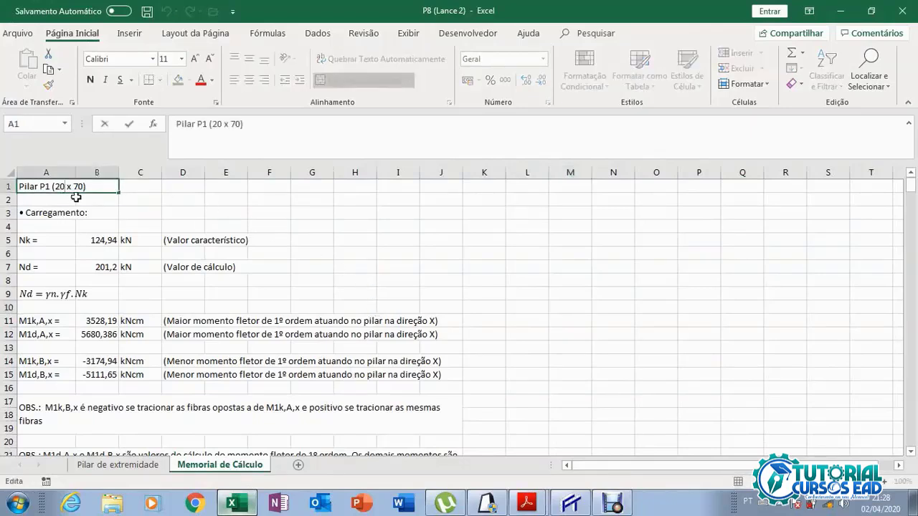
key("BackSpace")
key("BackSpace")
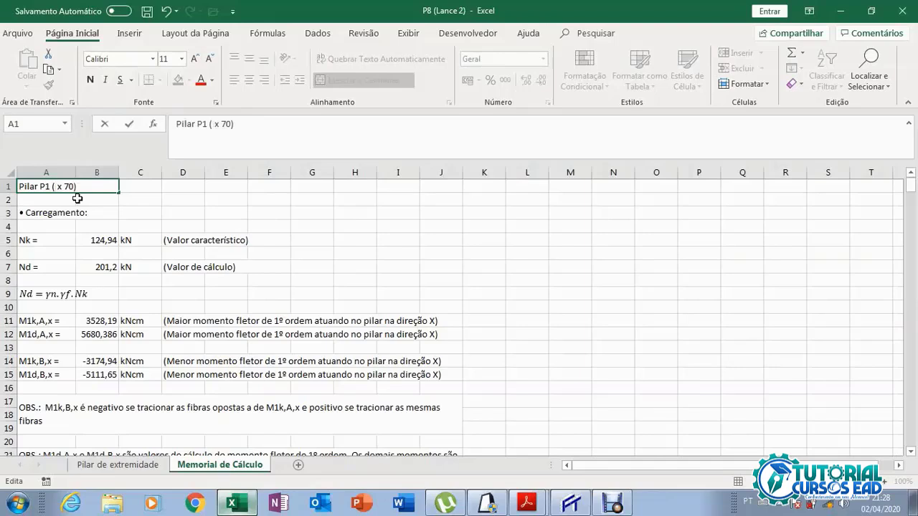
type("16")
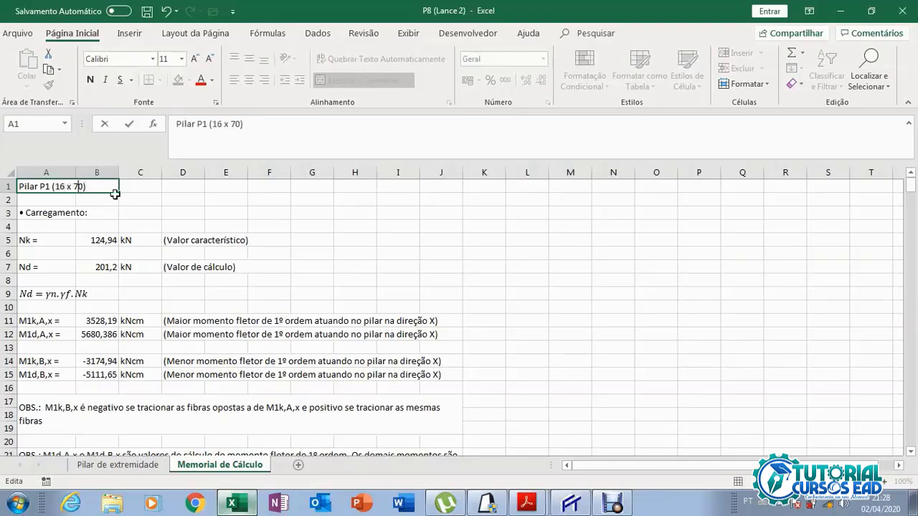
key("BackSpace")
type("3")
left_click(210, 221)
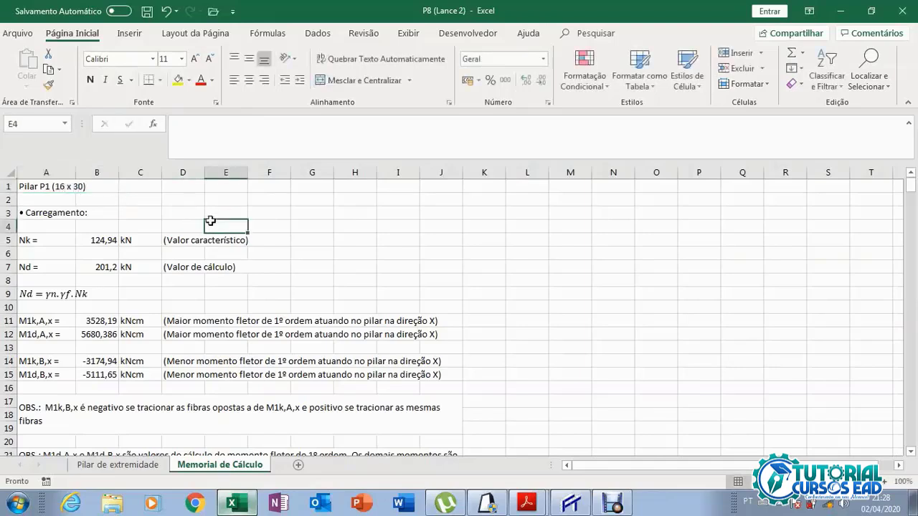
Insert three blank rows above the title of the Memorial de Cálculo sheet and delete them again
left_click(9, 187)
right_click(9, 186)
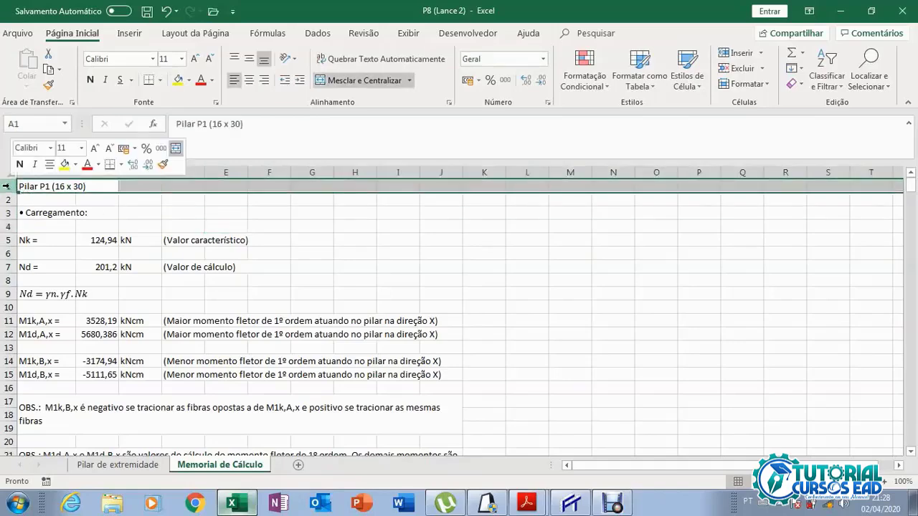
left_click(43, 278)
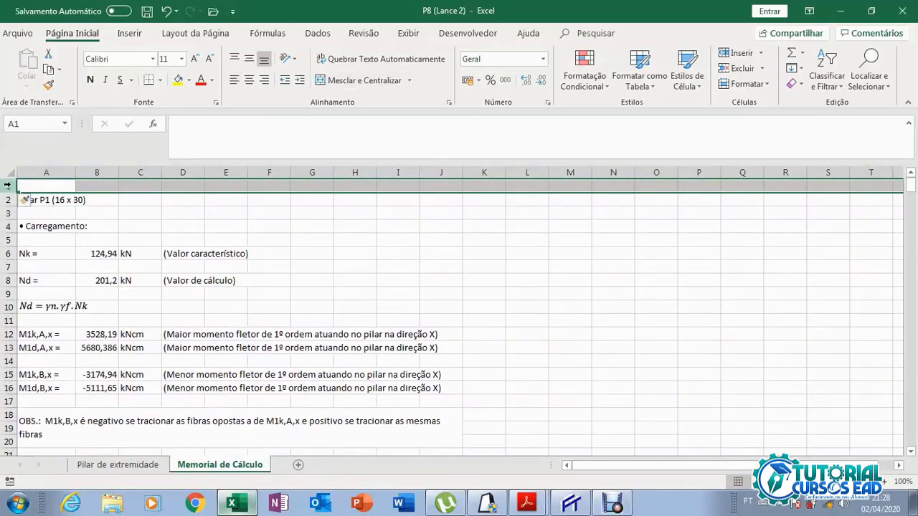
right_click(7, 185)
left_click(45, 279)
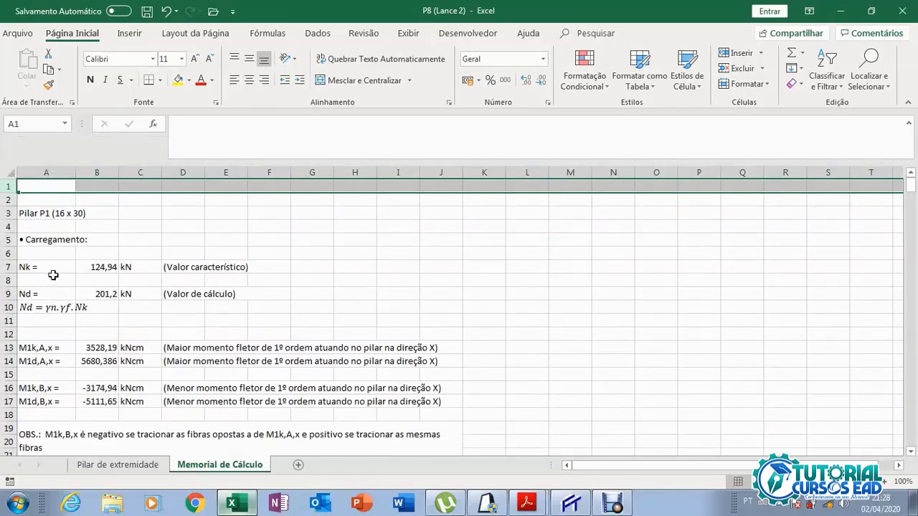
right_click(9, 187)
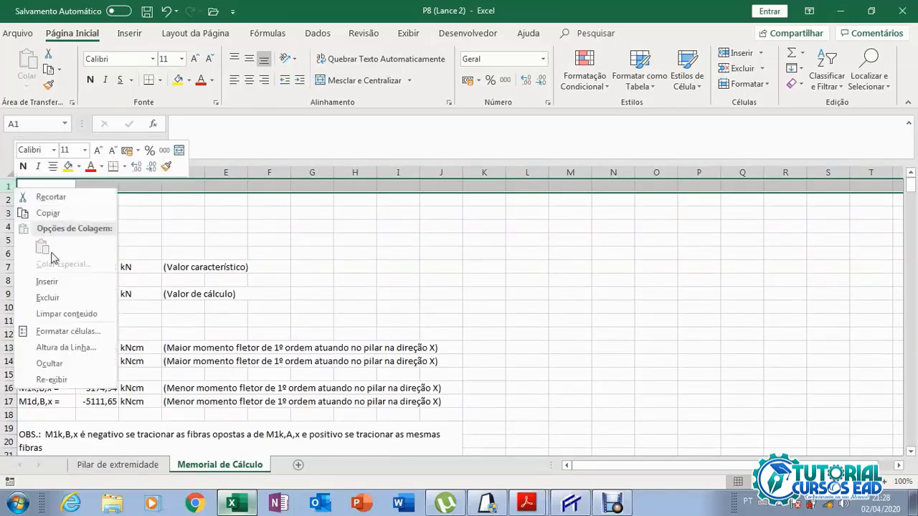
left_click(47, 281)
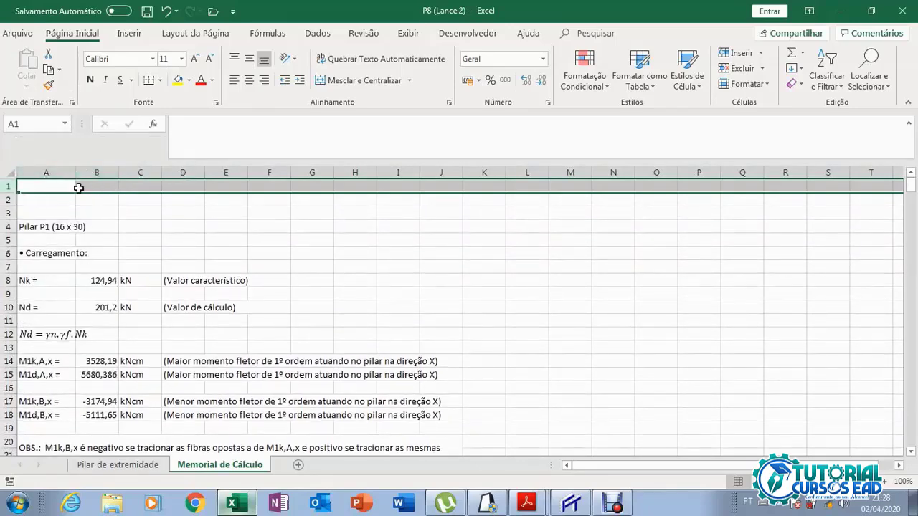
left_click_drag(8, 187, 10, 213)
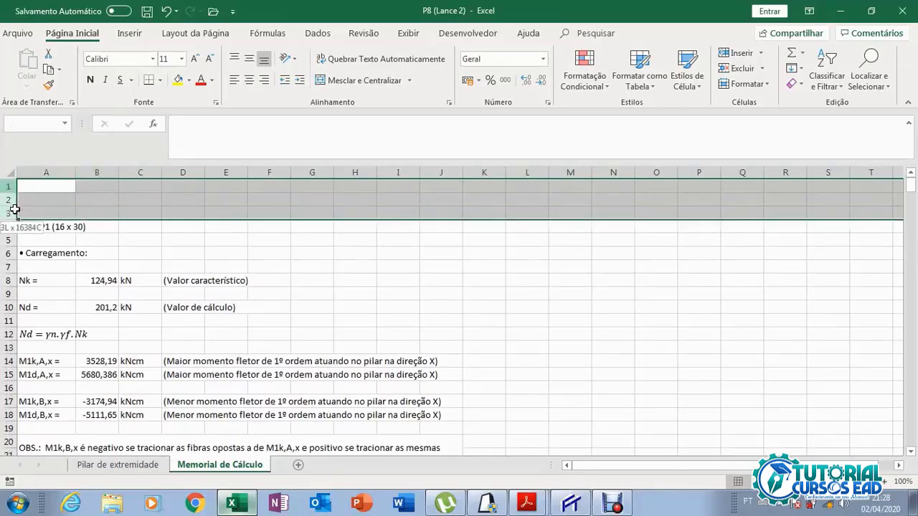
right_click(10, 203)
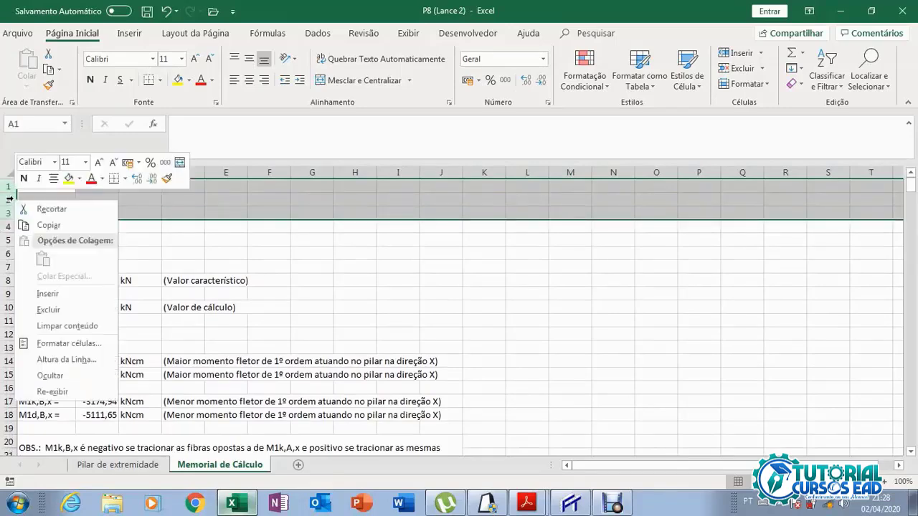
left_click(62, 309)
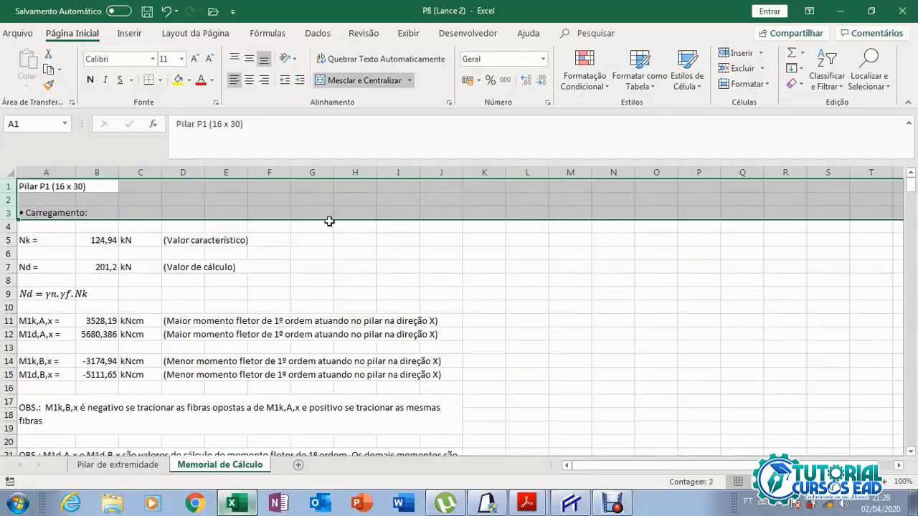
left_click(344, 252)
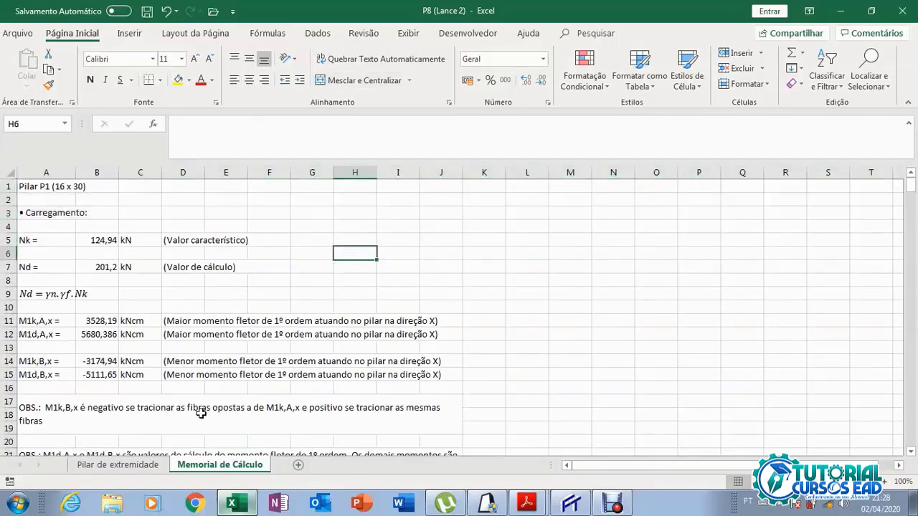
Generate the calculation report PDF from the Pilar de extremidade sheet and check the column title with the 16 x 30 section
left_click(147, 469)
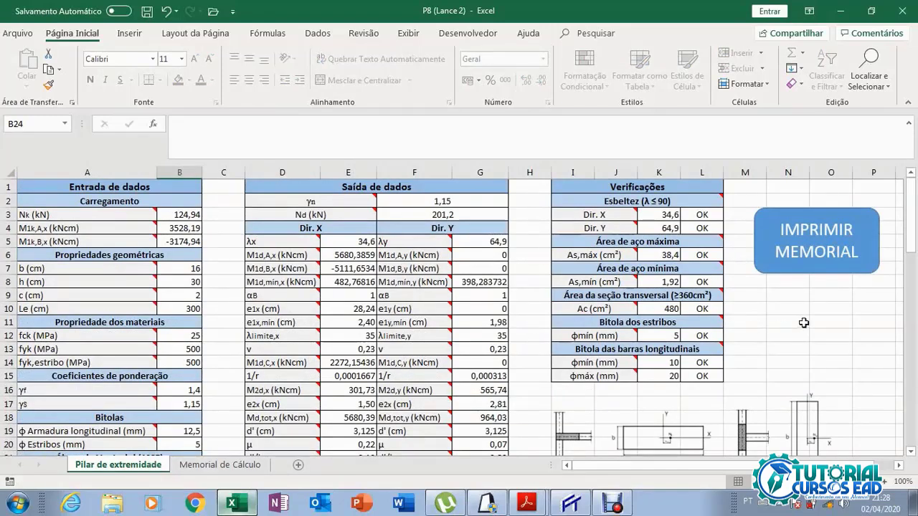
left_click(819, 246)
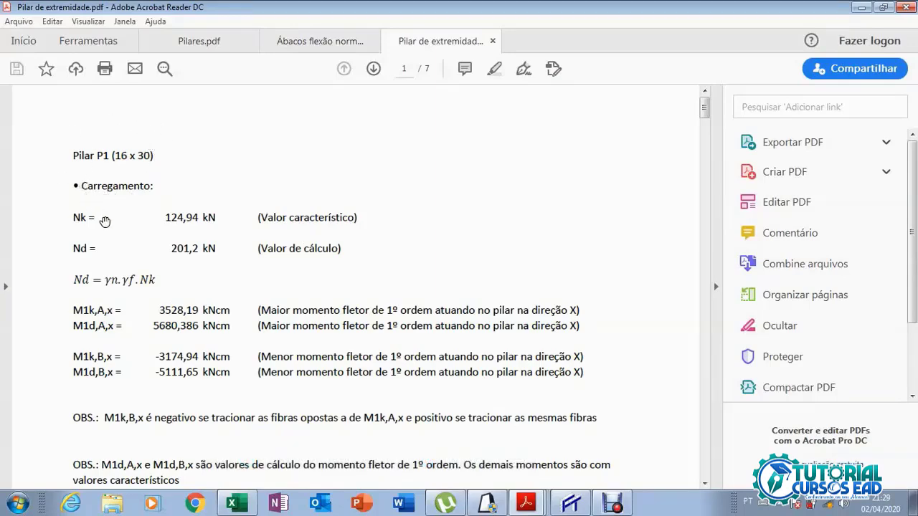
scroll(105, 222, "down", 1)
scroll(119, 244, "up", 1)
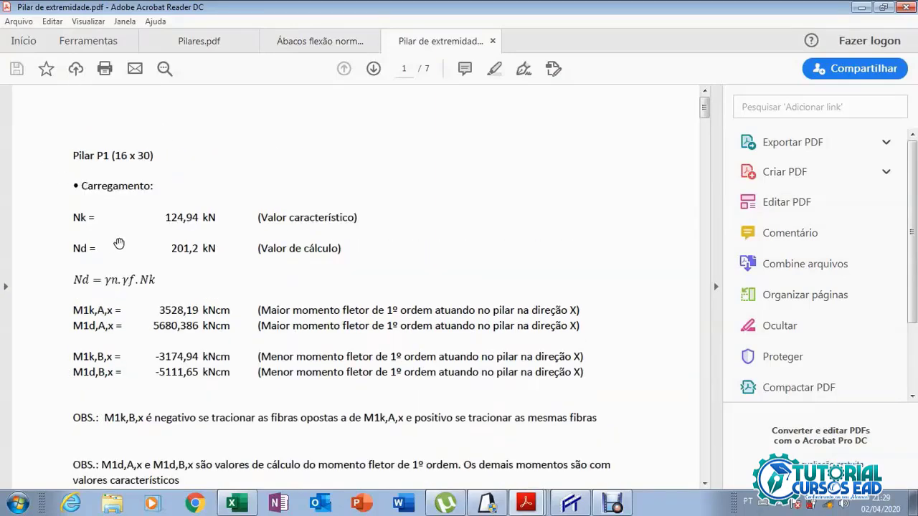
Save the report as an Adobe PDF named Pilar de extremidade in the Área de Trabalho folder and close the document
left_click(20, 21)
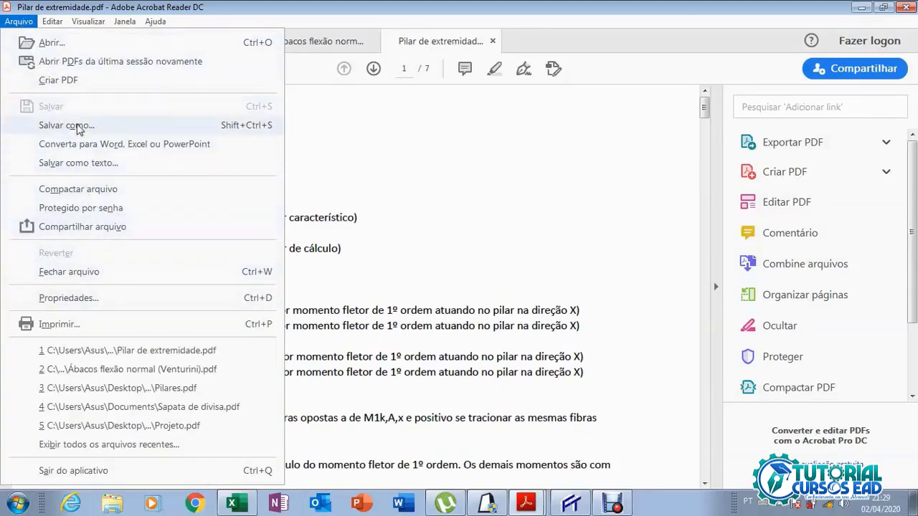
left_click(77, 125)
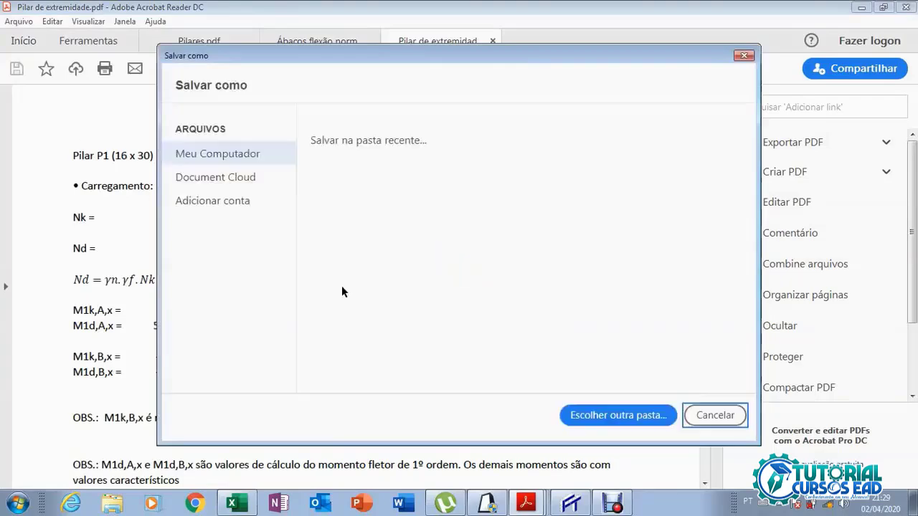
left_click(410, 244)
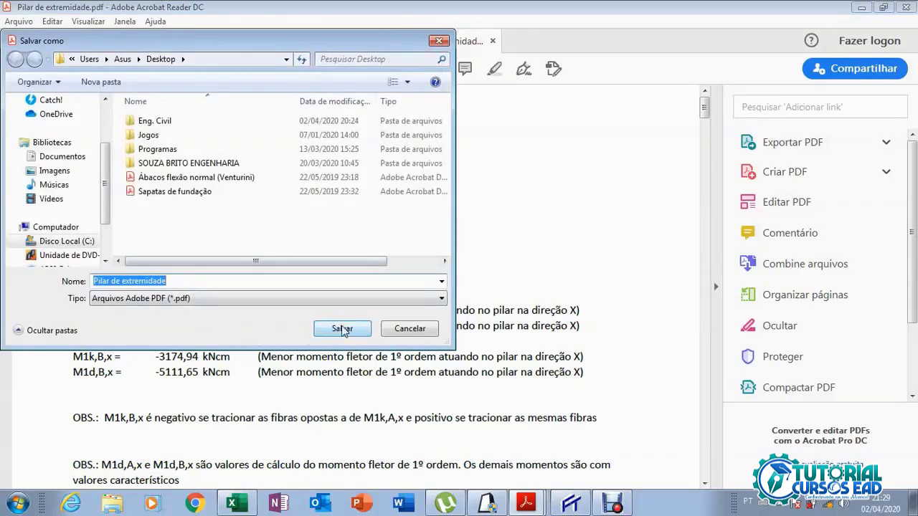
left_click_drag(106, 194, 105, 143)
left_click(54, 119)
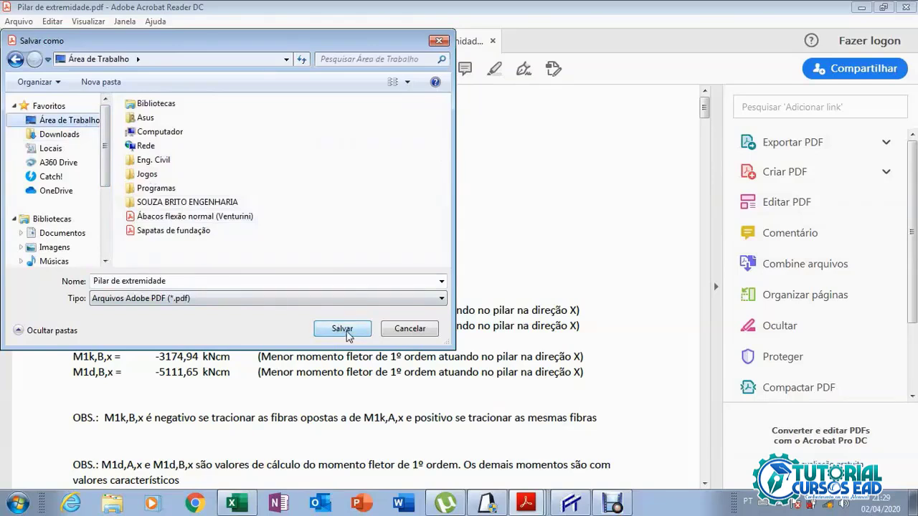
left_click(347, 334)
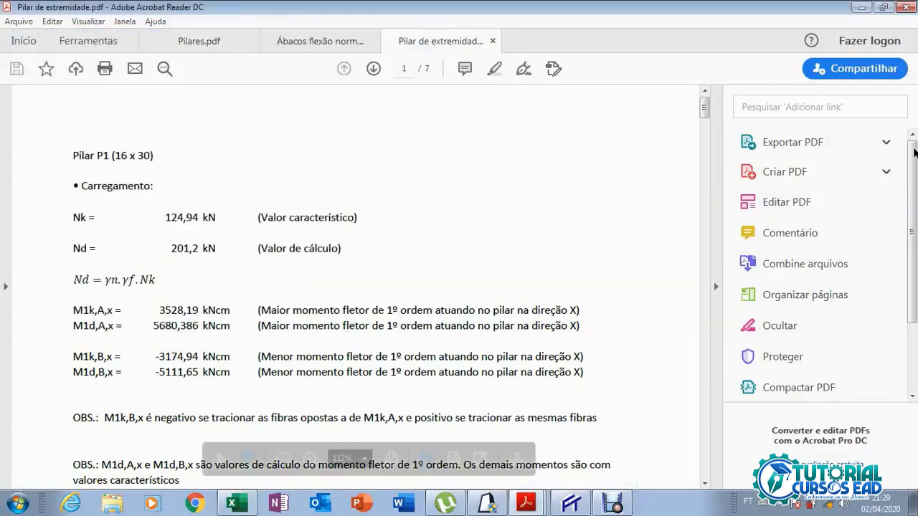
left_click(493, 41)
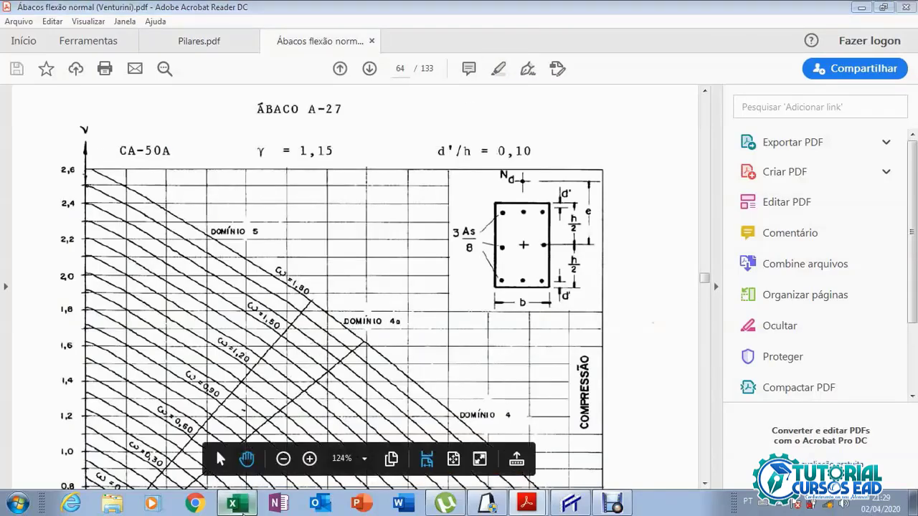
Switch to Excel and review the bibliographic references, the OBSERVAÇÕES notes and the author box on the Pilar de extremidade sheet
left_click(241, 507)
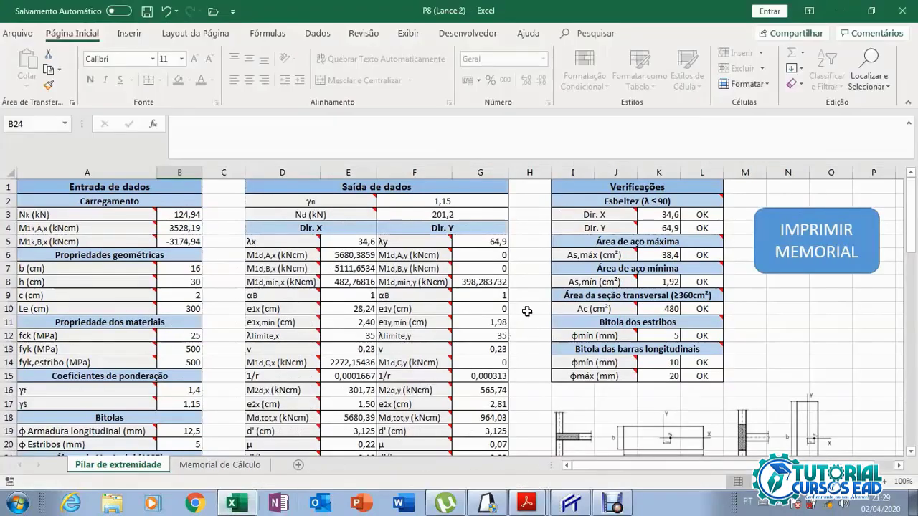
scroll(527, 312, "down", 7)
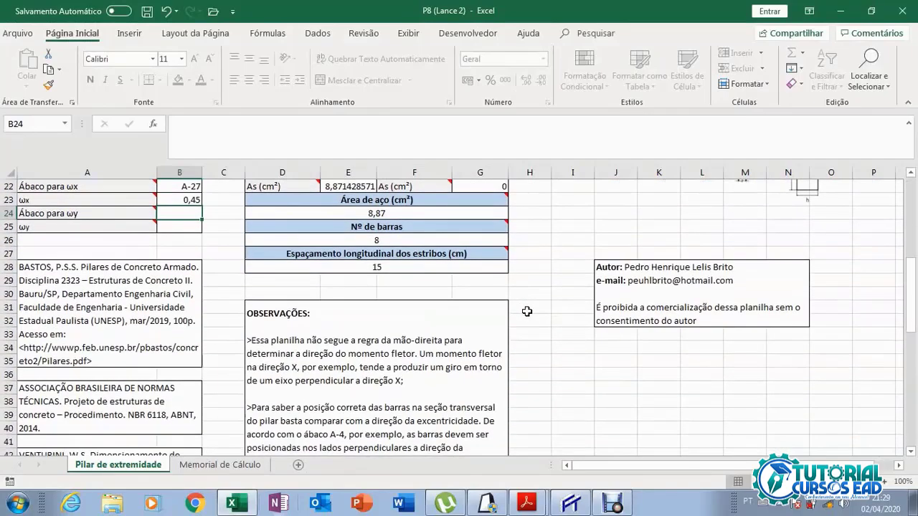
scroll(527, 311, "down", 1)
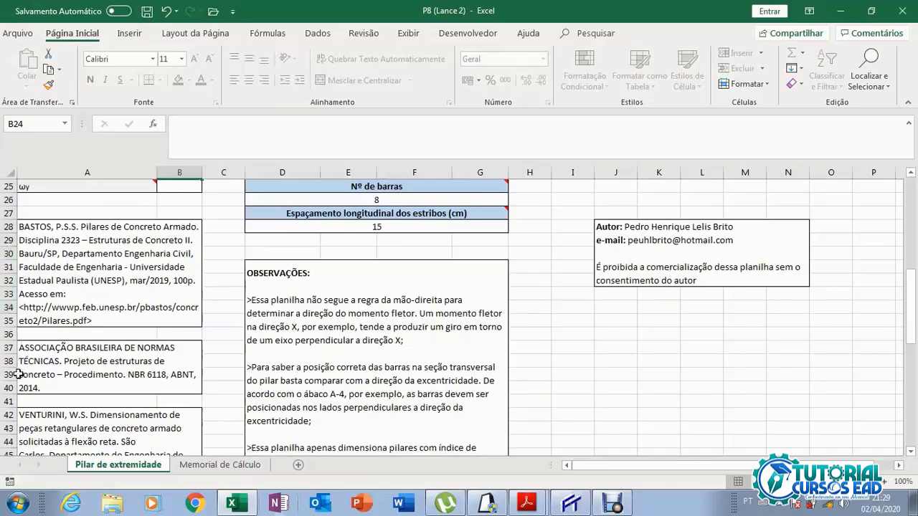
scroll(21, 374, "down", 3)
scroll(202, 375, "up", 3)
scroll(239, 337, "down", 3)
scroll(238, 353, "down", 1)
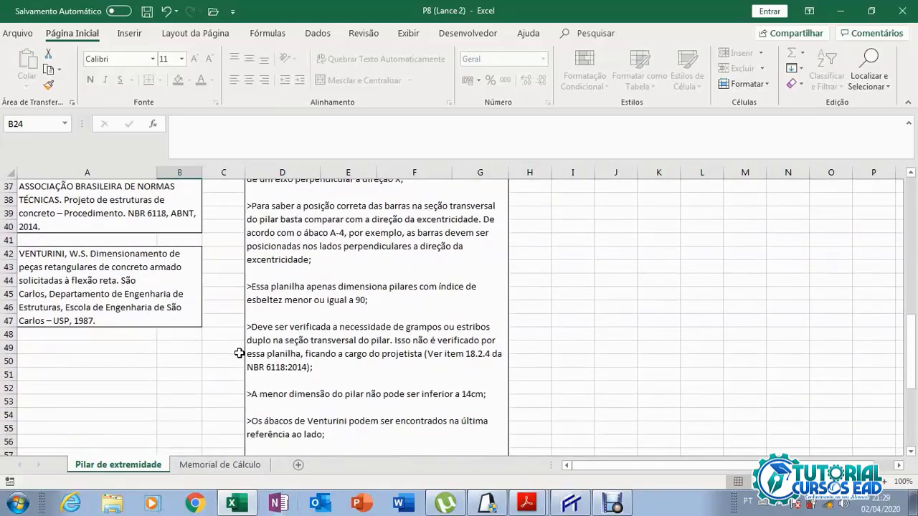
scroll(239, 353, "down", 6)
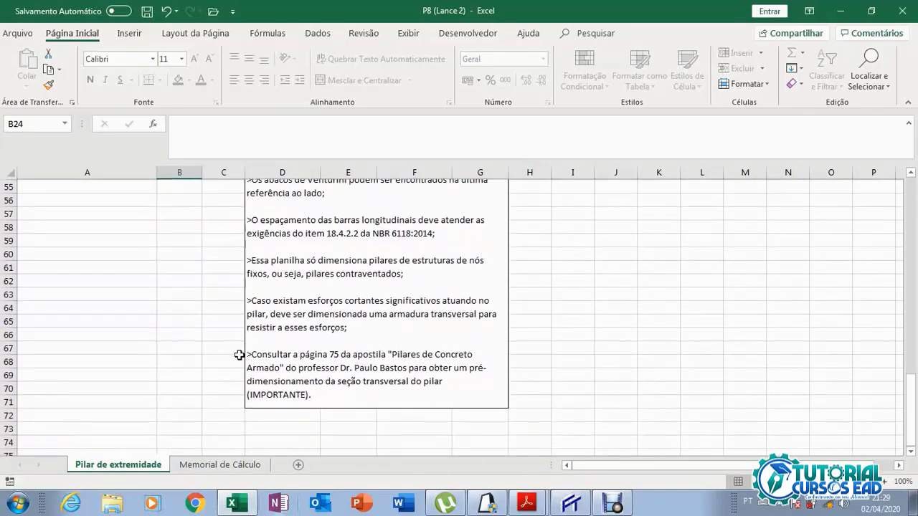
scroll(239, 355, "down", 3)
scroll(560, 391, "up", 7)
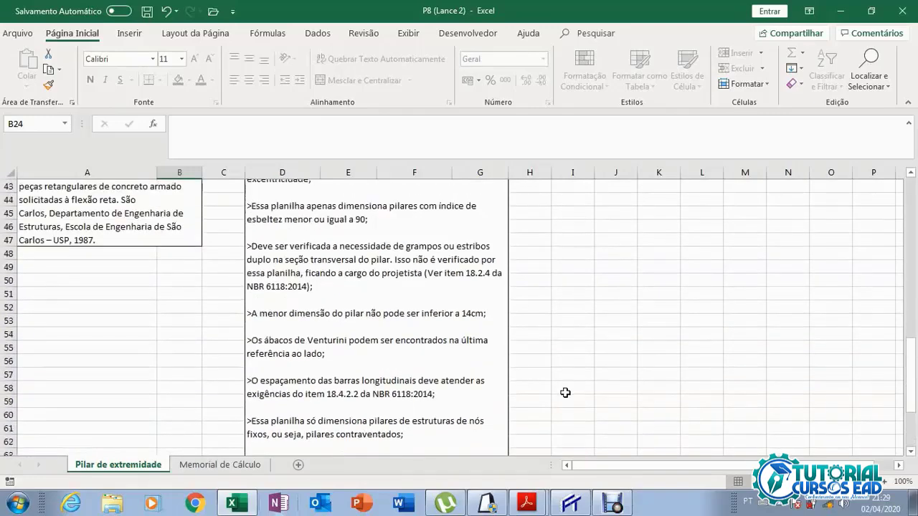
scroll(565, 393, "up", 9)
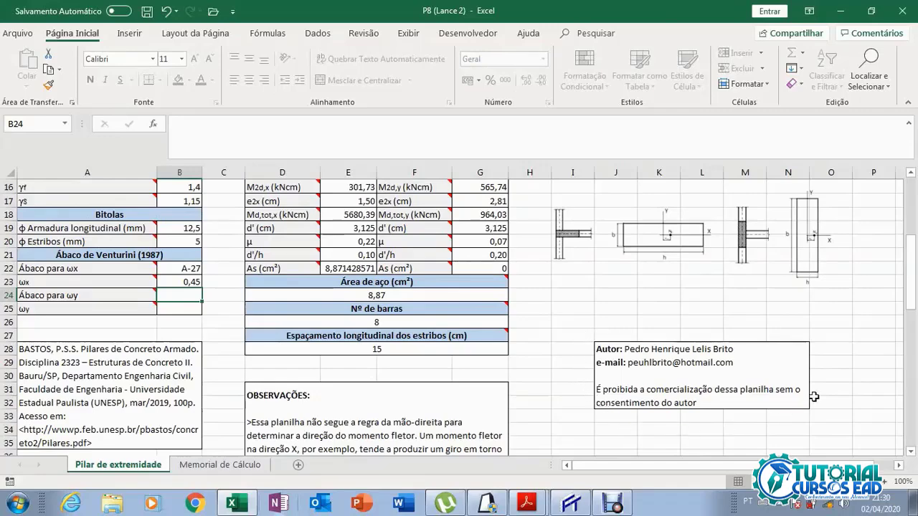
scroll(645, 337, "up", 5)
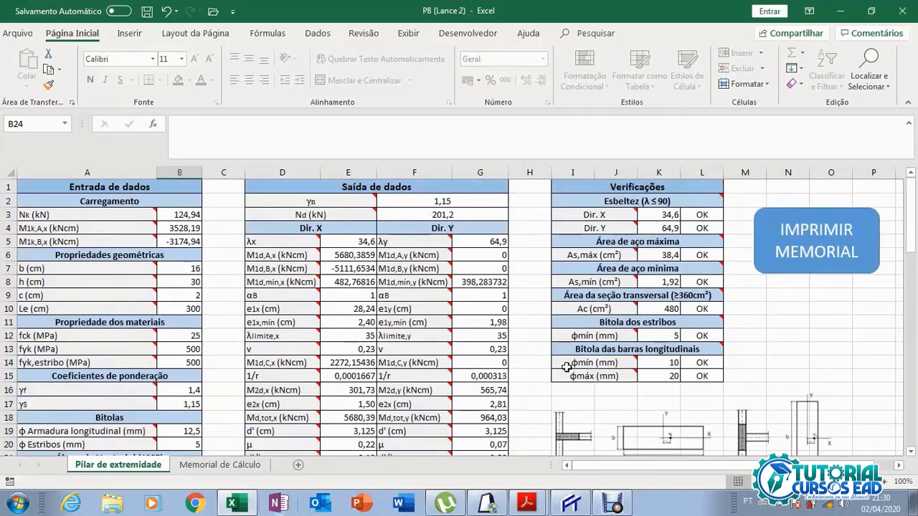